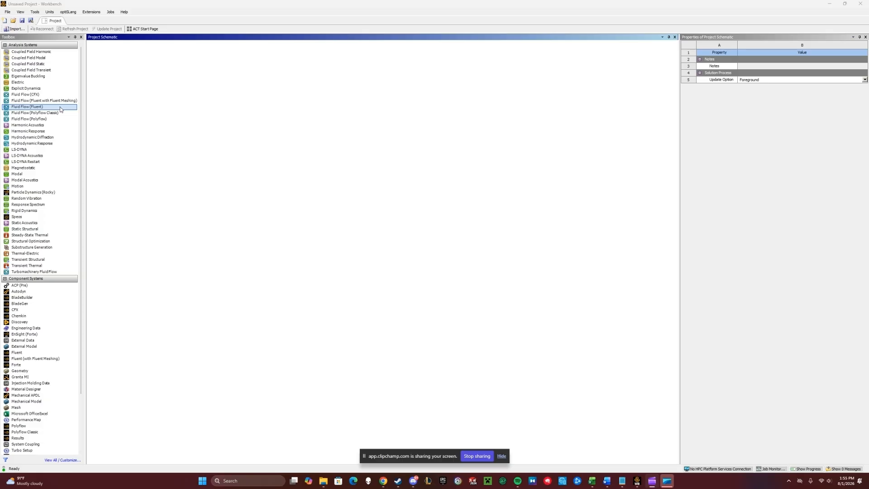
- Add a Fluid Flow (Fluent) analysis system to the project schematic and check its geometry's Analysis Type setting
left_click_drag(60, 109, 125, 70)
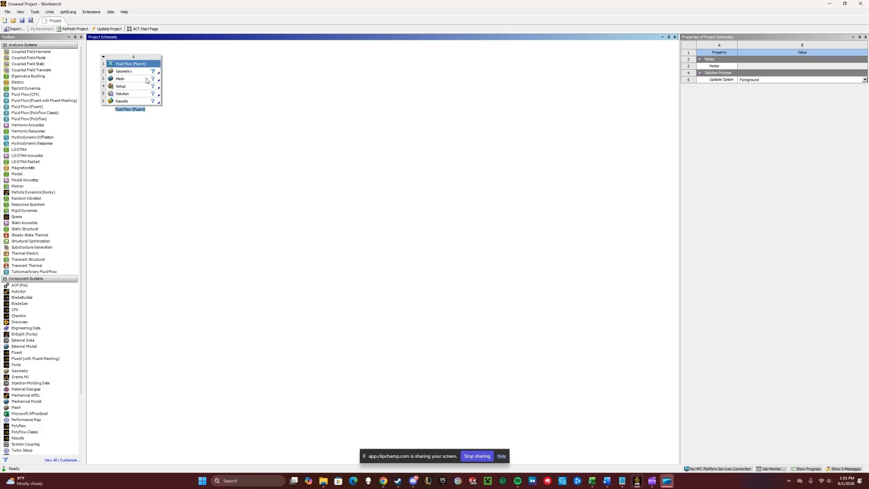
left_click(139, 72)
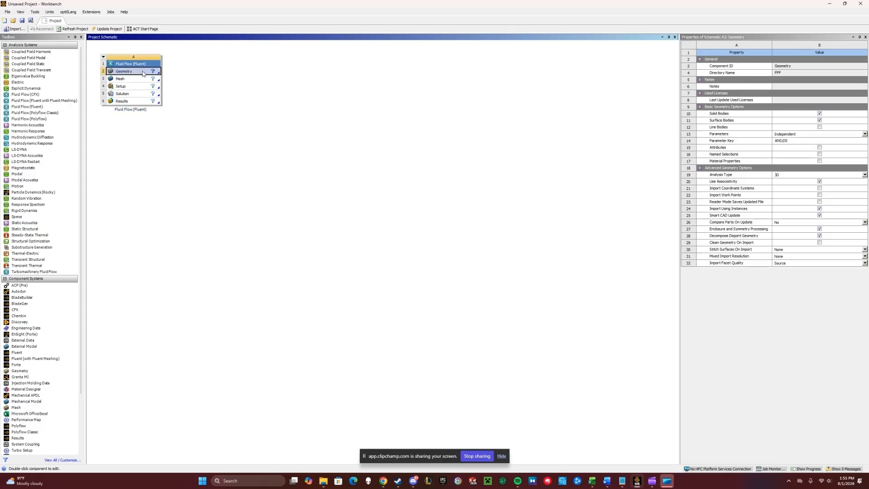
left_click(865, 175)
left_click(807, 186)
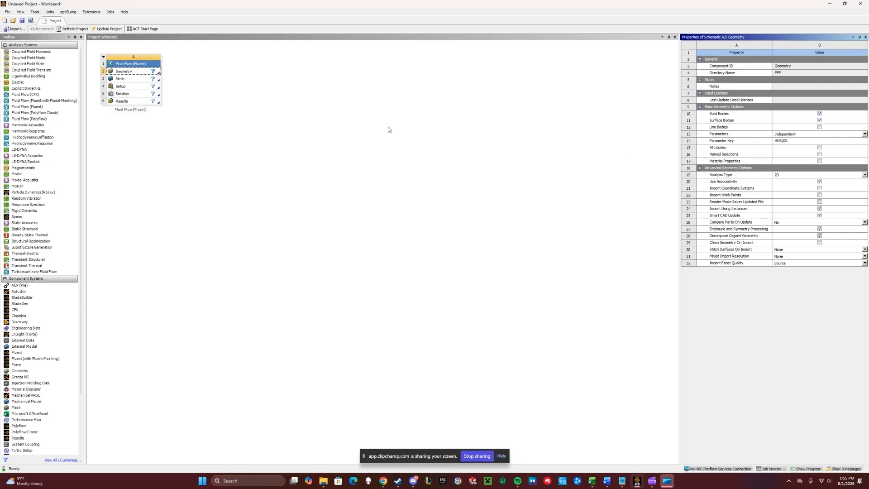
- Open a new DesignModeler geometry from the Geometry cell
right_click(129, 71)
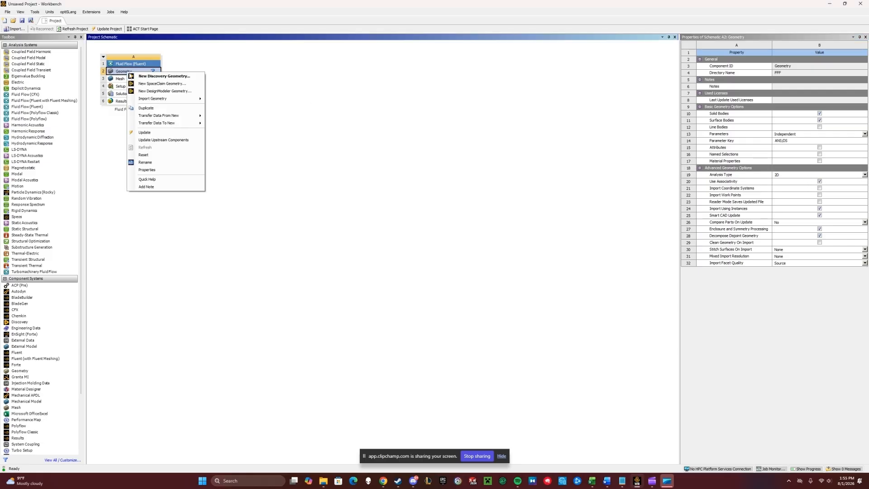
left_click(154, 92)
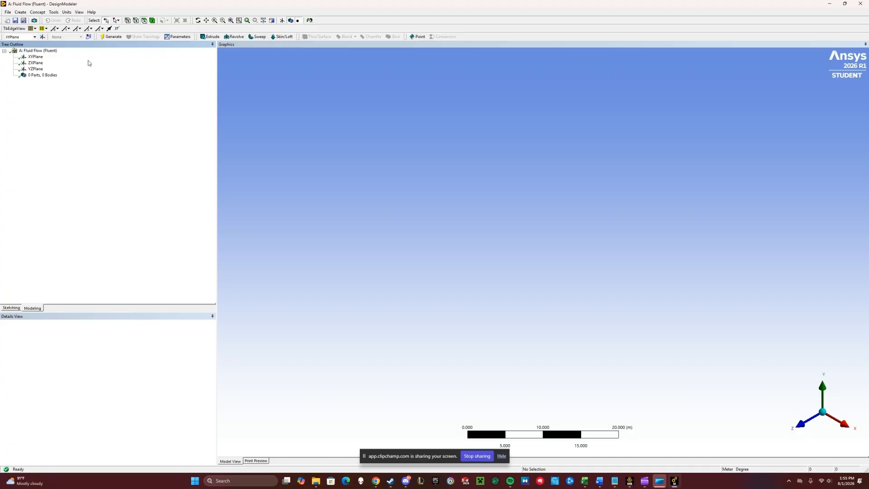
- Create a 3D Curve from the coordinates file NACA2415_v5 in the Downloads folder and generate it
left_click(38, 12)
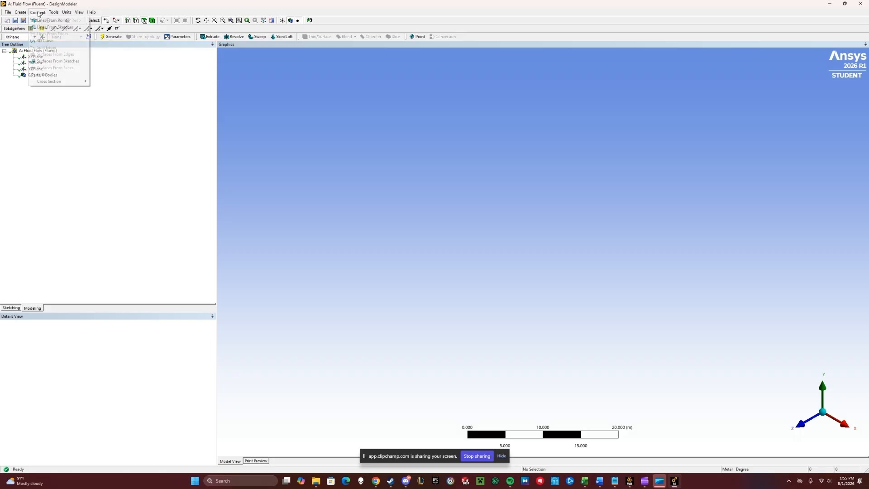
left_click(49, 42)
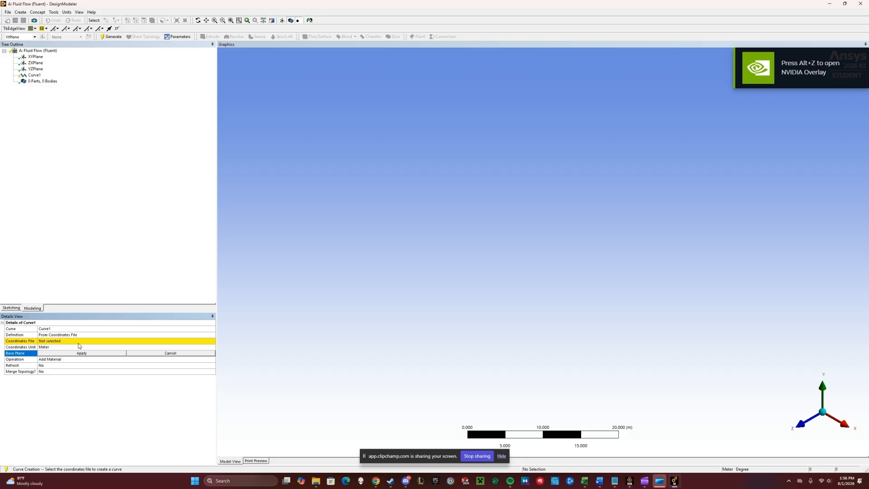
left_click(79, 341)
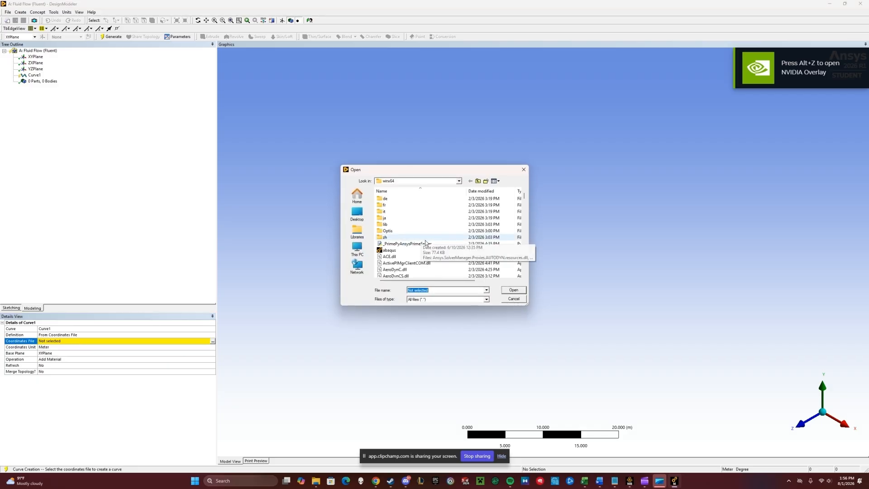
left_click(358, 212)
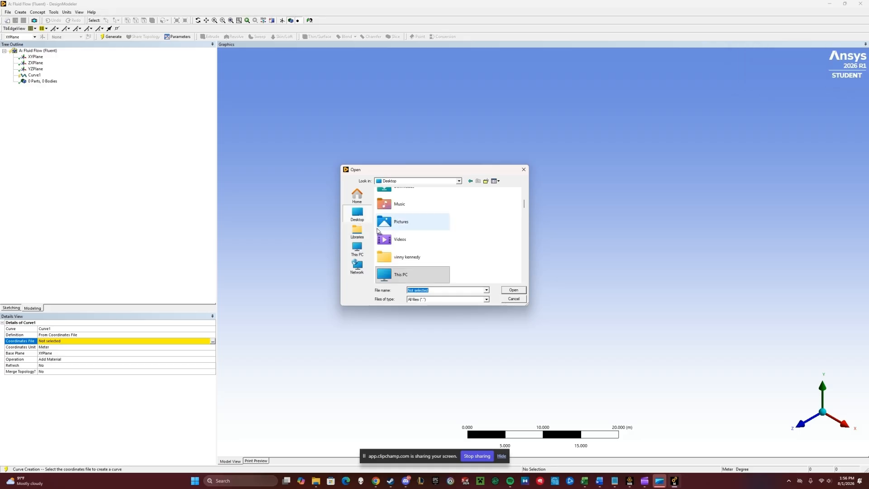
scroll(410, 233, "up", 1)
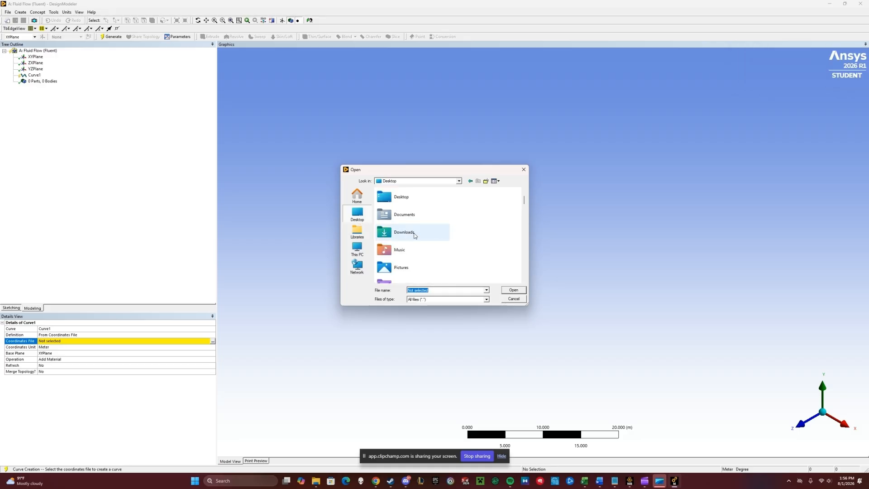
left_click(415, 235)
double_click(414, 235)
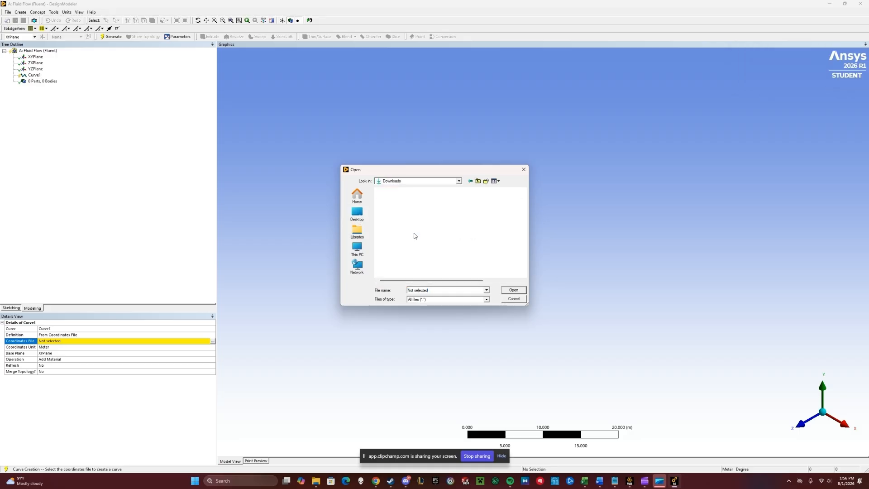
left_click(417, 208)
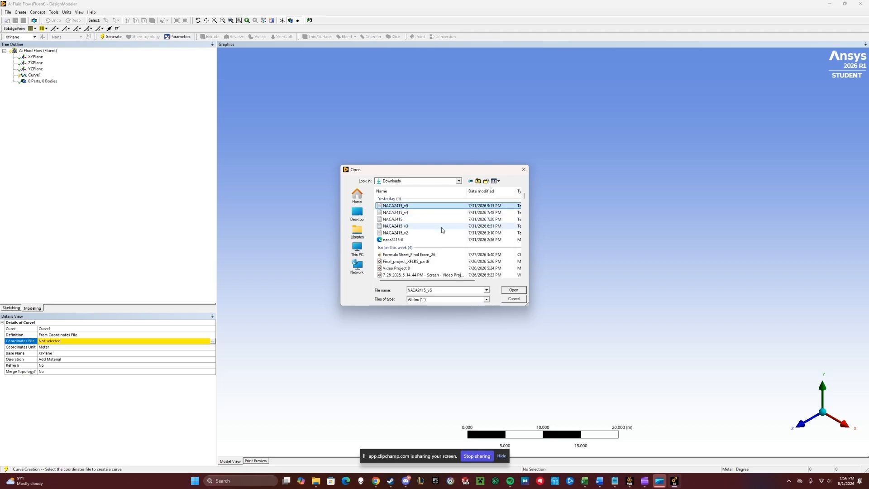
left_click(513, 290)
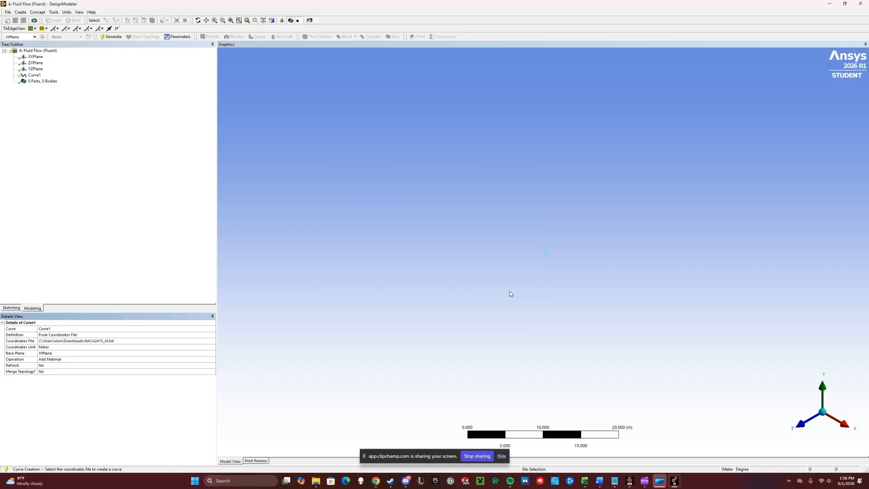
left_click(114, 39)
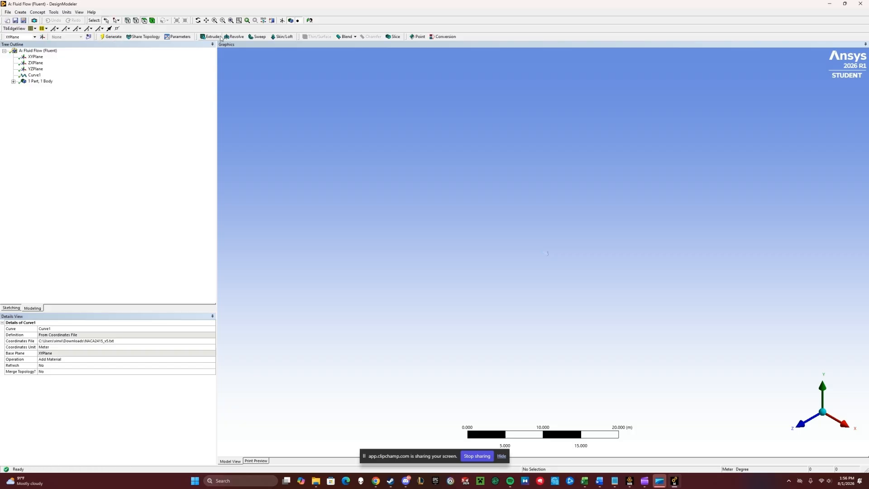
- Close the airfoil's open trailing edge with a Lines From Points line between its two endpoints and generate it
left_click(231, 20)
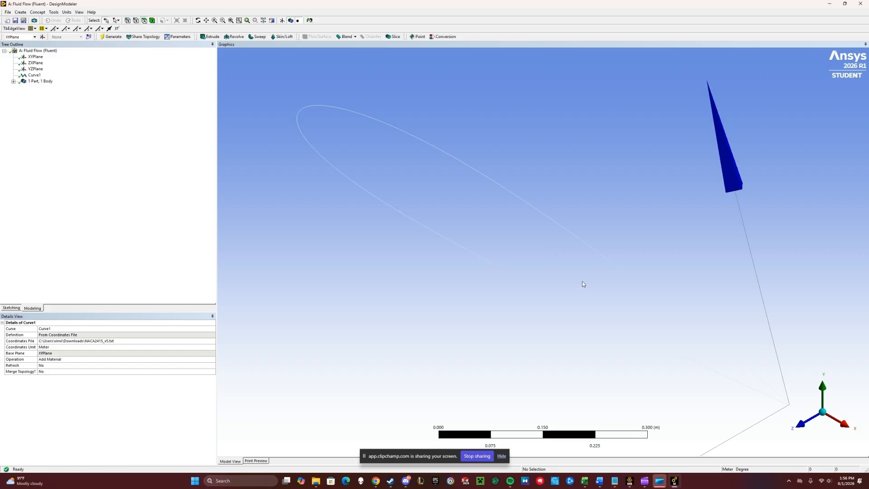
left_click(799, 422)
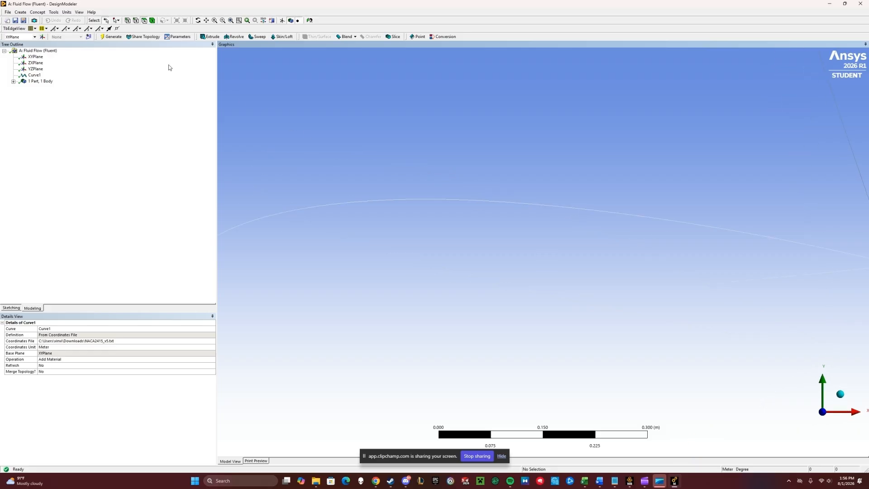
left_click(79, 13)
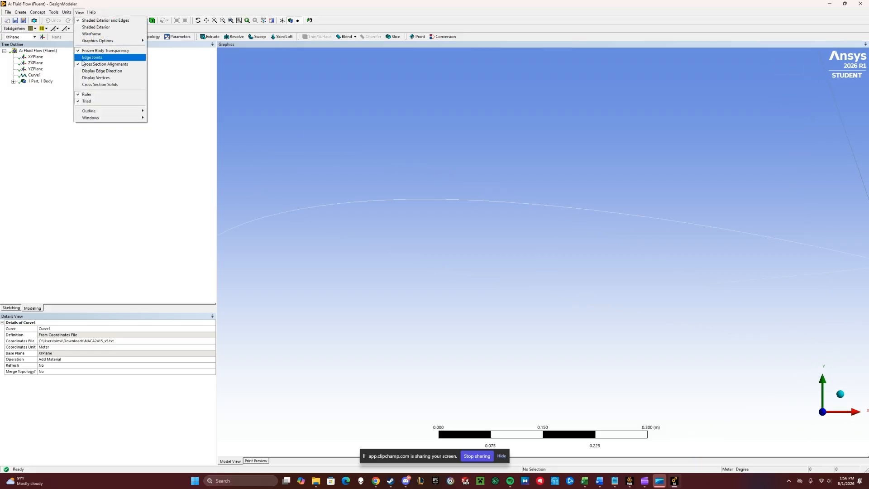
left_click(84, 65)
scroll(597, 248, "down", 2)
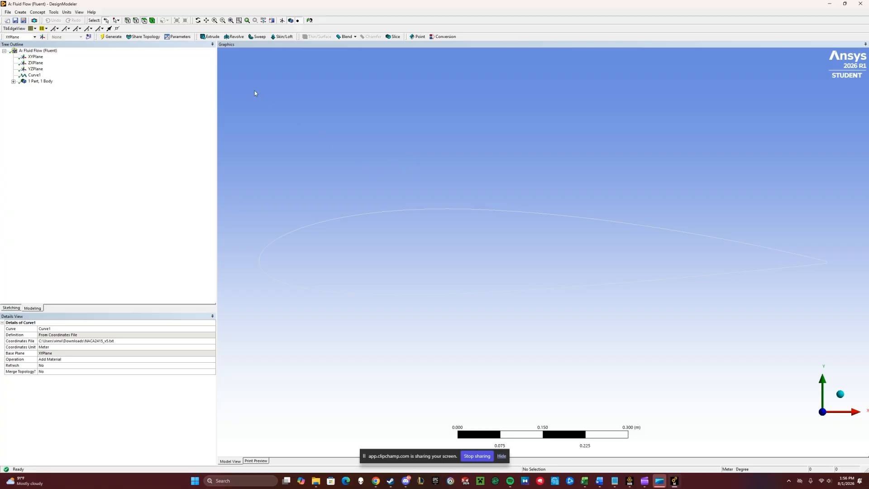
left_click(223, 20)
left_click_drag(817, 254, 843, 280)
left_click_drag(465, 154, 475, 168)
left_click_drag(568, 242, 579, 256)
left_click_drag(517, 222, 515, 271)
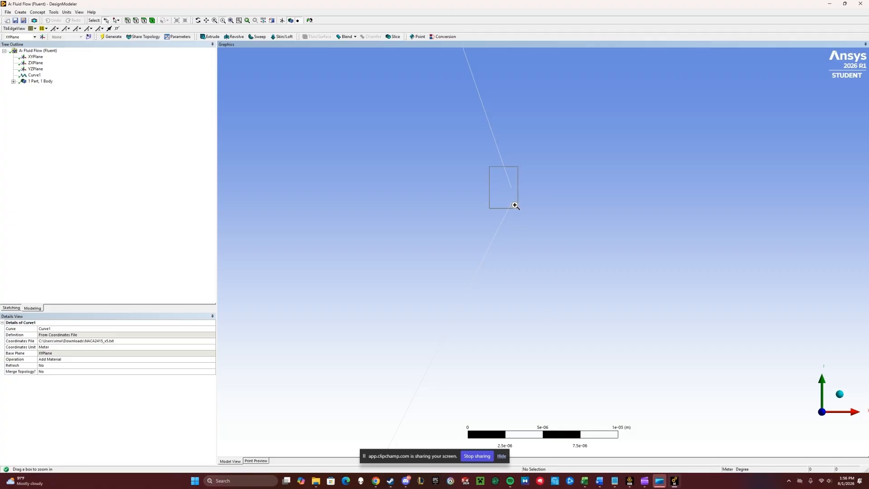
left_click_drag(490, 175, 547, 251)
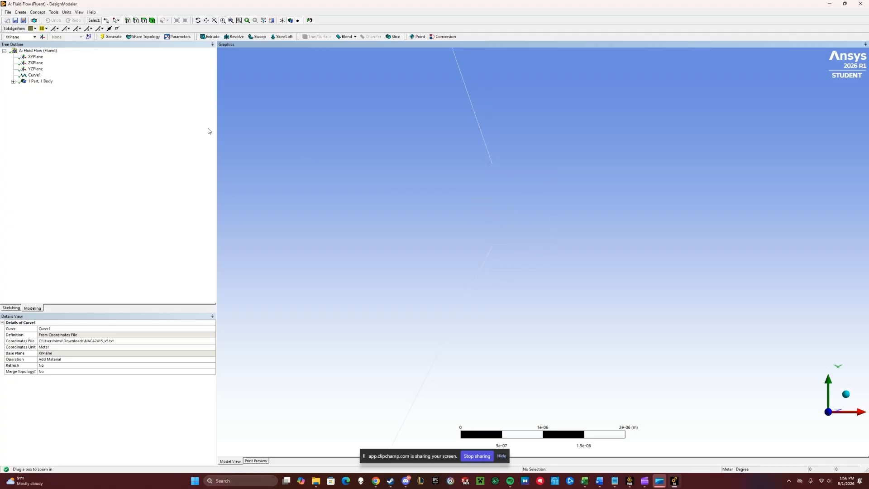
left_click(38, 12)
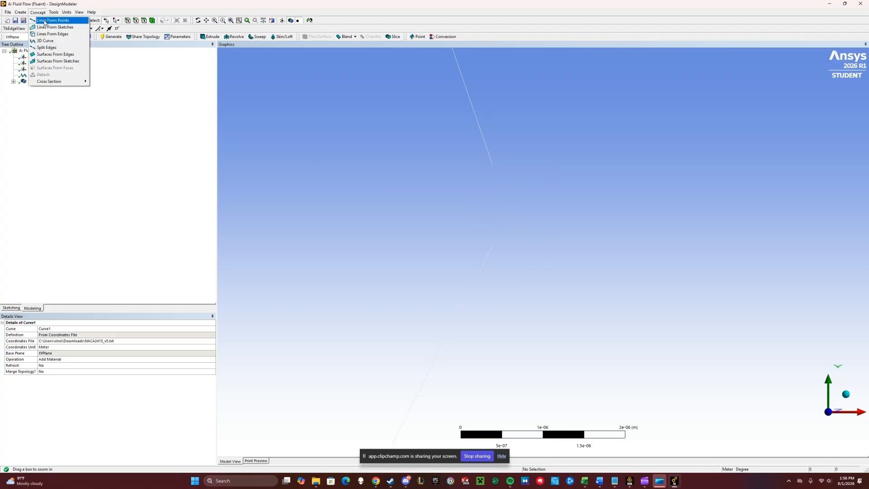
left_click(45, 21)
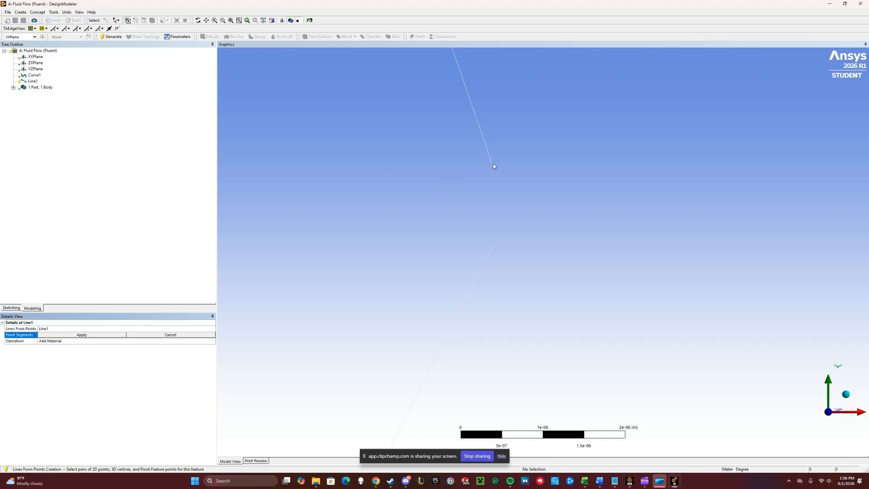
left_click(490, 247)
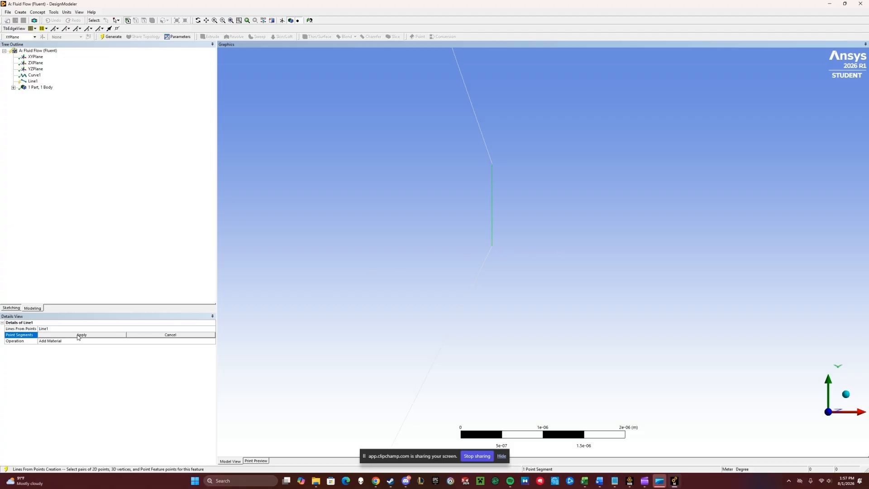
left_click(78, 336)
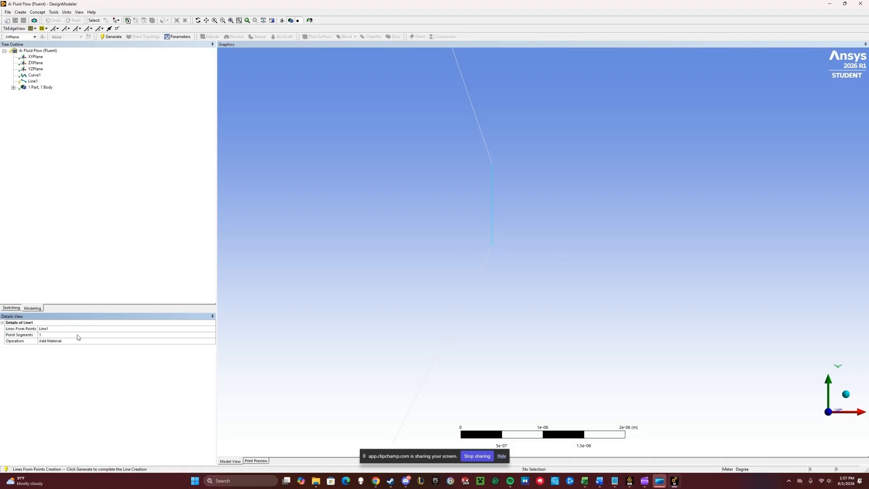
left_click(112, 38)
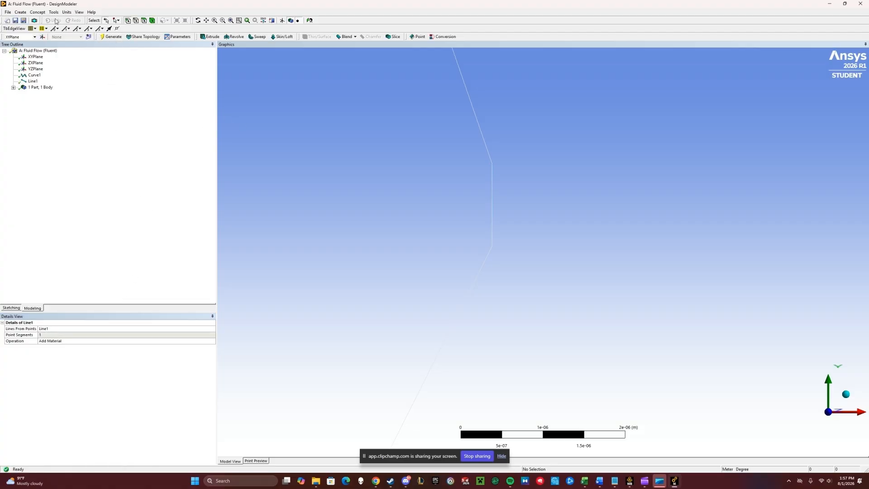
- Create a surface from the airfoil curve and trailing-edge line edges with Surfaces From Edges and generate it
left_click(37, 13)
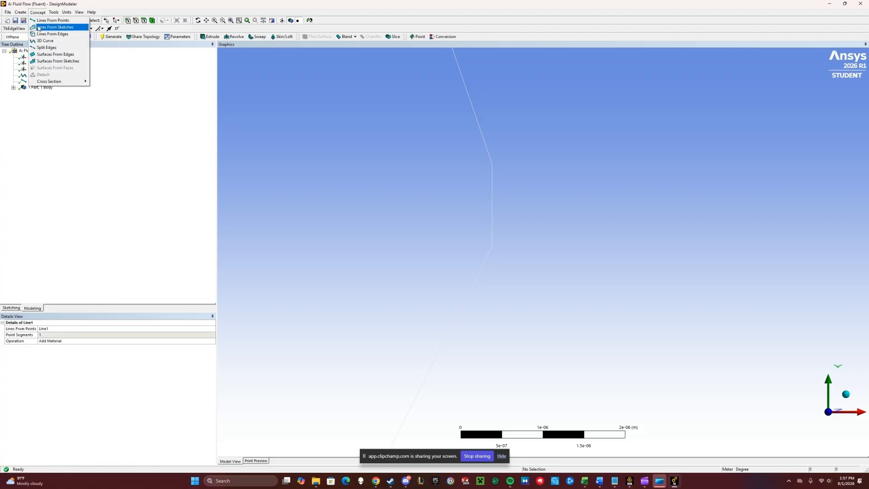
left_click(55, 54)
left_click(484, 128)
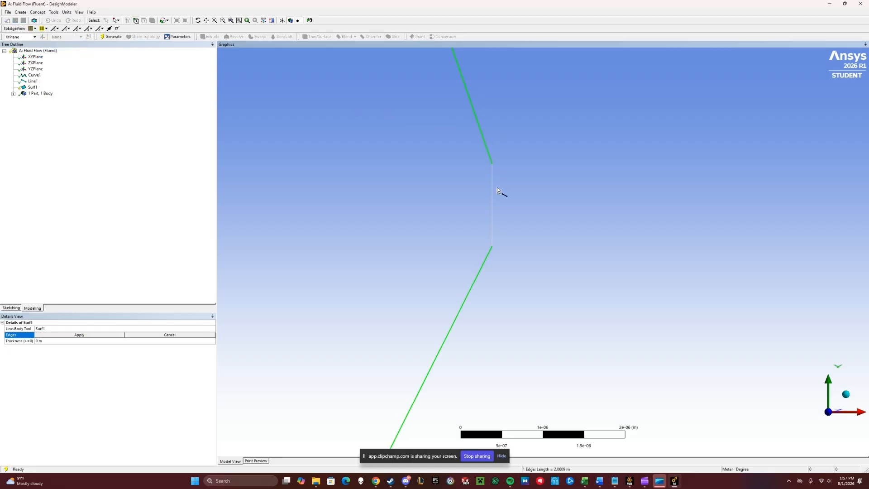
left_click(491, 205, "ctrl")
left_click(493, 205, "ctrl")
left_click(494, 205, "ctrl")
left_click(492, 205, "ctrl")
left_click(489, 206, "ctrl")
left_click(493, 206, "ctrl")
left_click(482, 208, "ctrl")
left_click(482, 204, "ctrl")
left_click(480, 148, "ctrl")
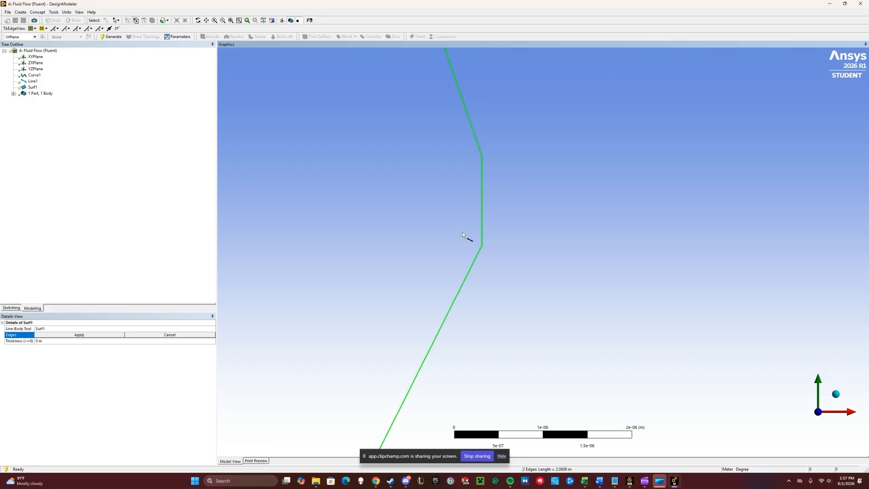
left_click(76, 335)
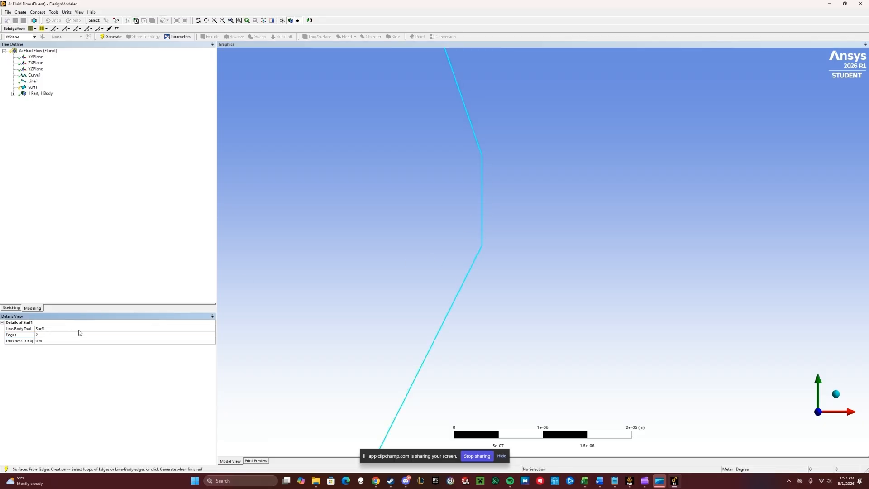
left_click(111, 37)
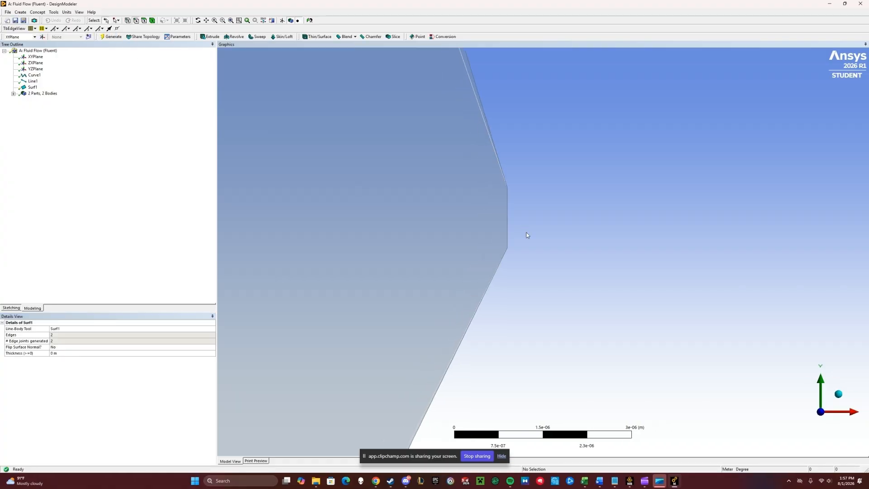
- Start a new sketch on the XYPlane and draw a rectangle around the airfoil with its left edge on the vertical axis
scroll(545, 239, "down", 5)
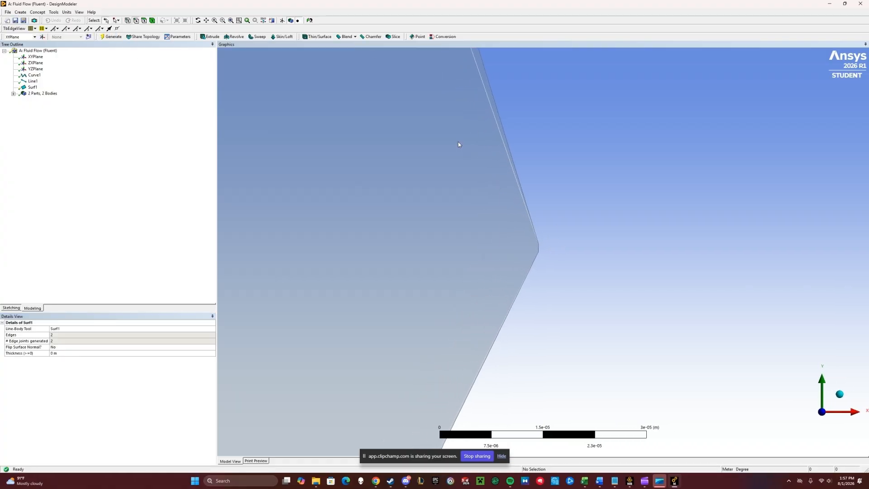
left_click(229, 20)
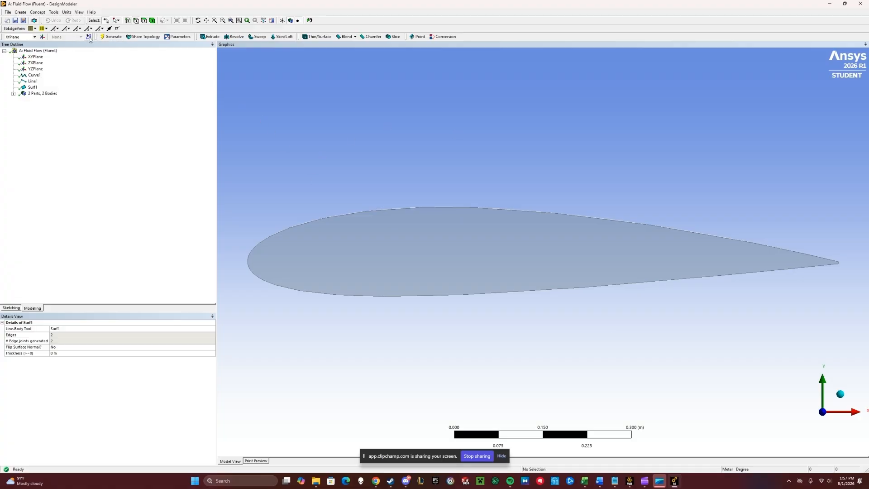
left_click(89, 38)
left_click(11, 308)
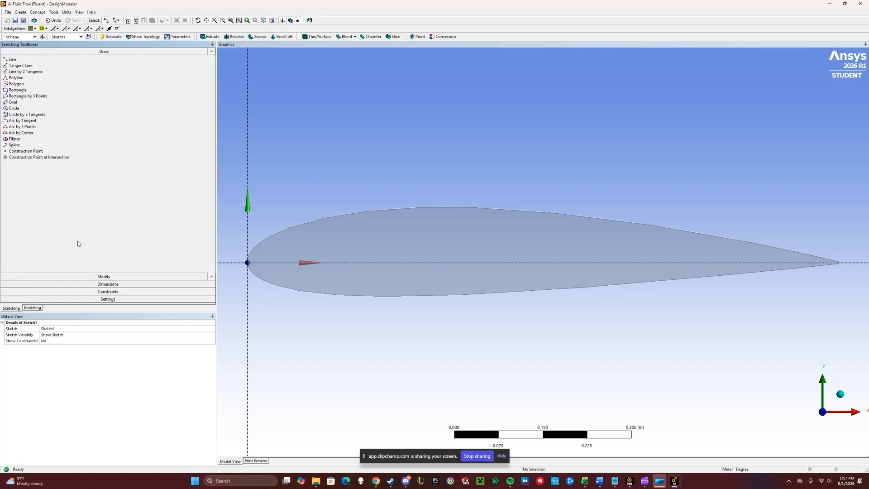
left_click(82, 90)
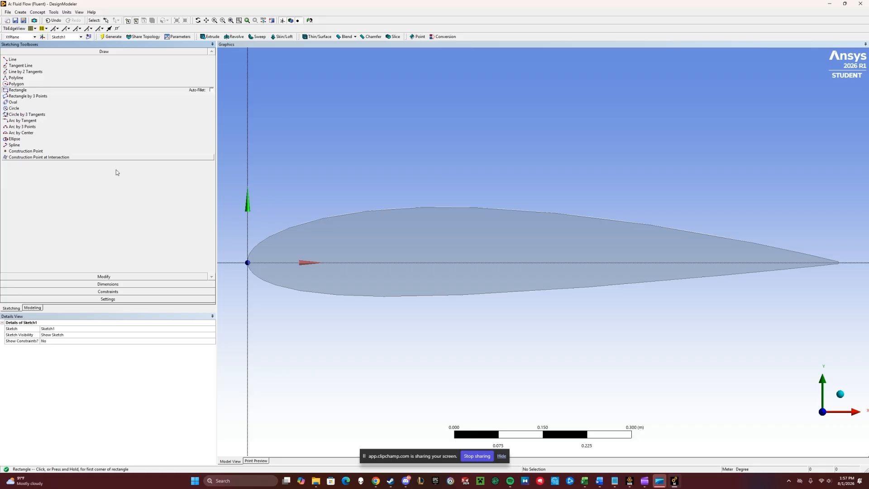
left_click(247, 141)
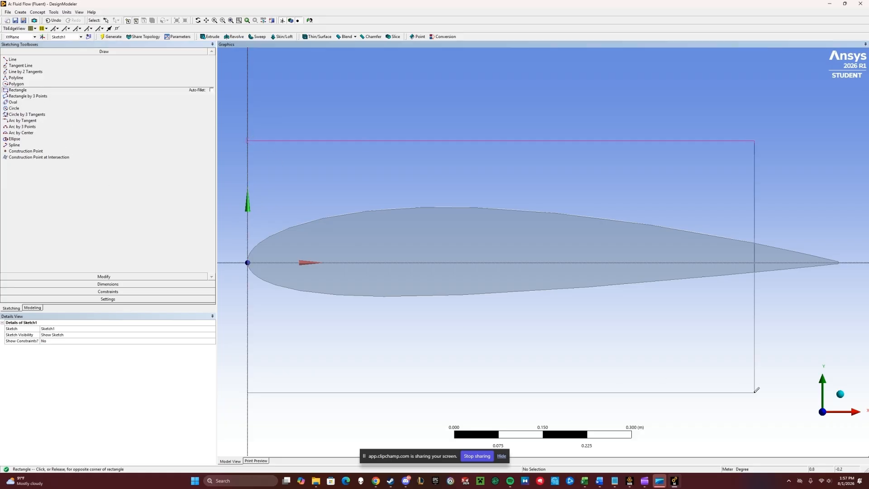
left_click(857, 387)
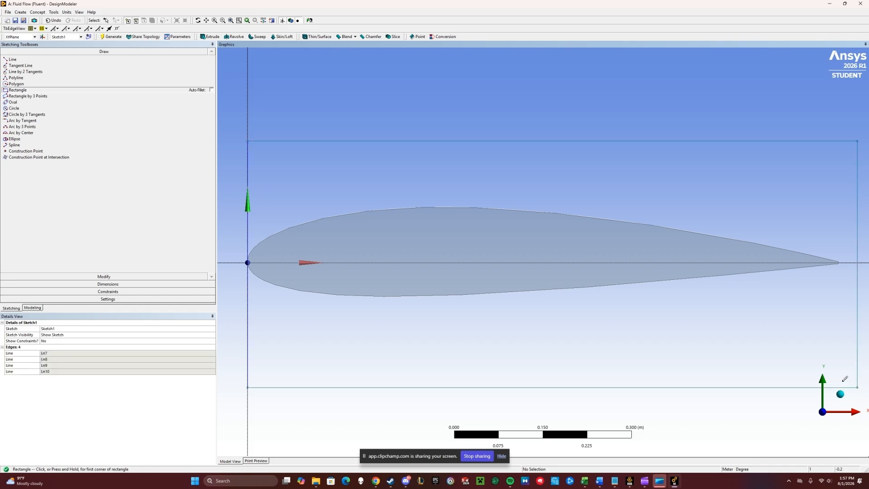
- Switch the model units to millimetres
left_click(67, 13)
left_click(67, 34)
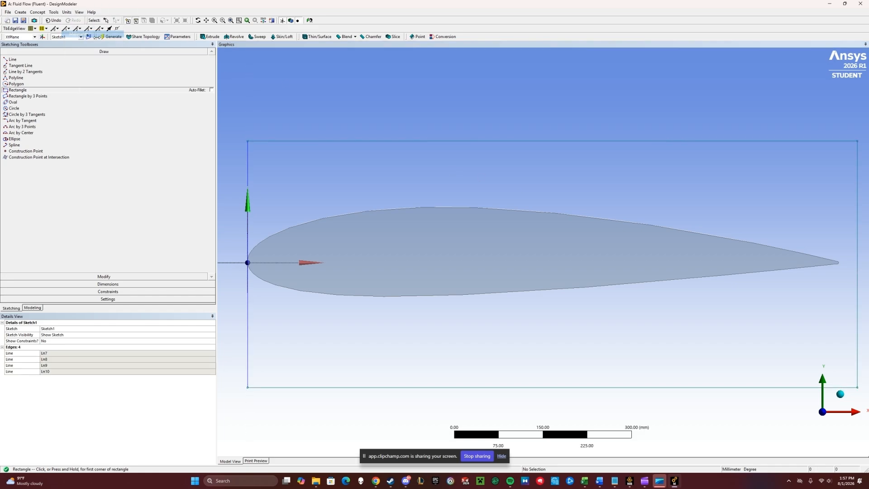
- Constrain the rectangle's top and bottom edges to be symmetric about the horizontal axis
left_click(152, 291)
left_click(18, 125)
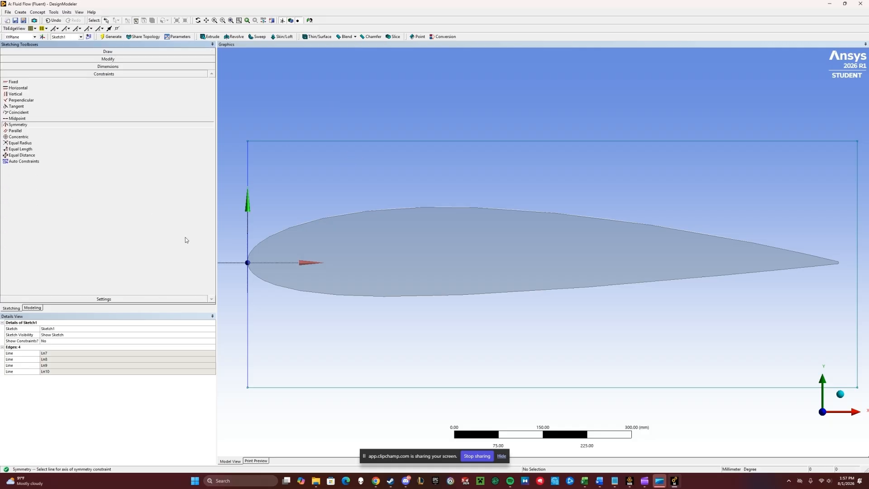
left_click(228, 264)
left_click(294, 141)
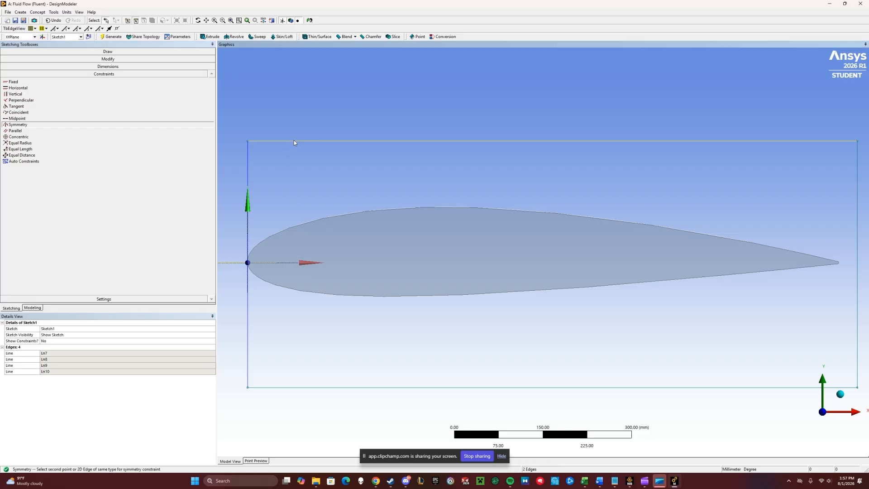
left_click(287, 387)
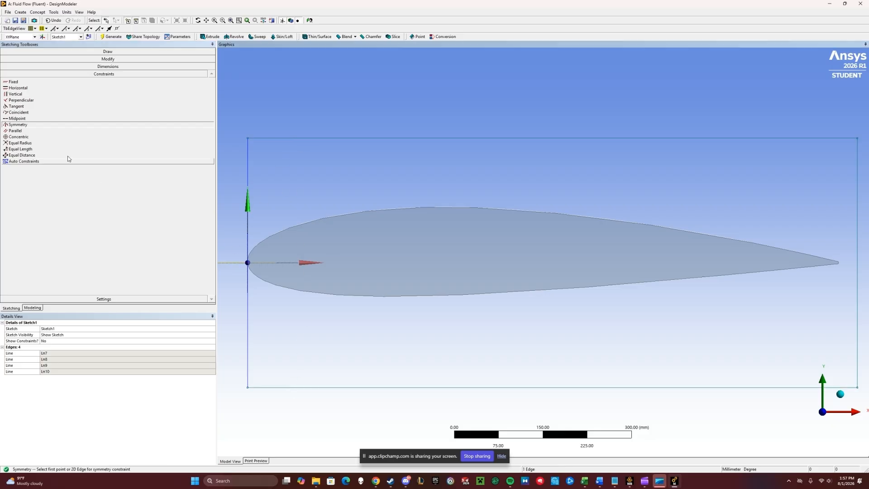
- Draw a 3-point arc from the rectangle's top-left corner to its bottom-left corner, bulging ahead of the airfoil
left_click(104, 51)
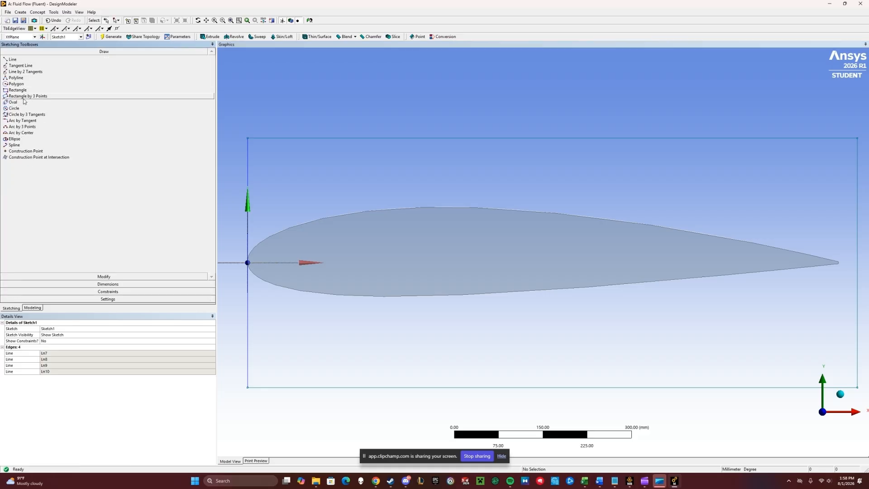
left_click(22, 126)
left_click(247, 138)
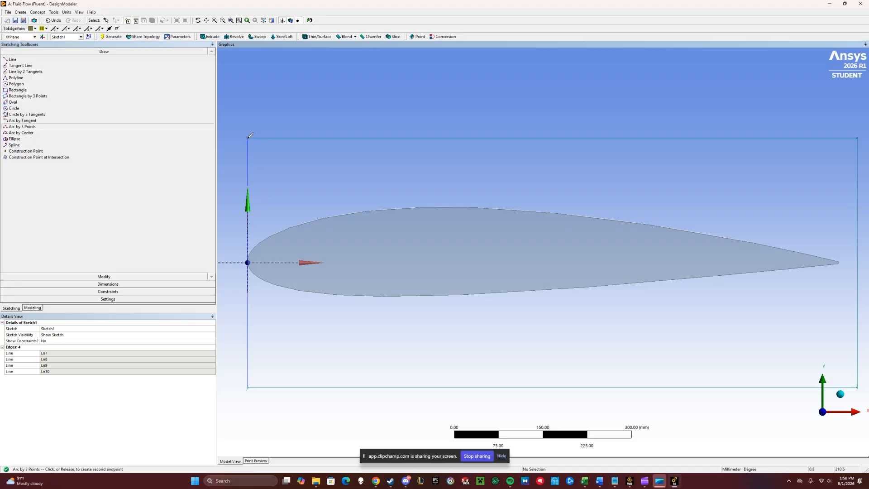
left_click(248, 387)
left_click(249, 355)
scroll(443, 270, "down", 5)
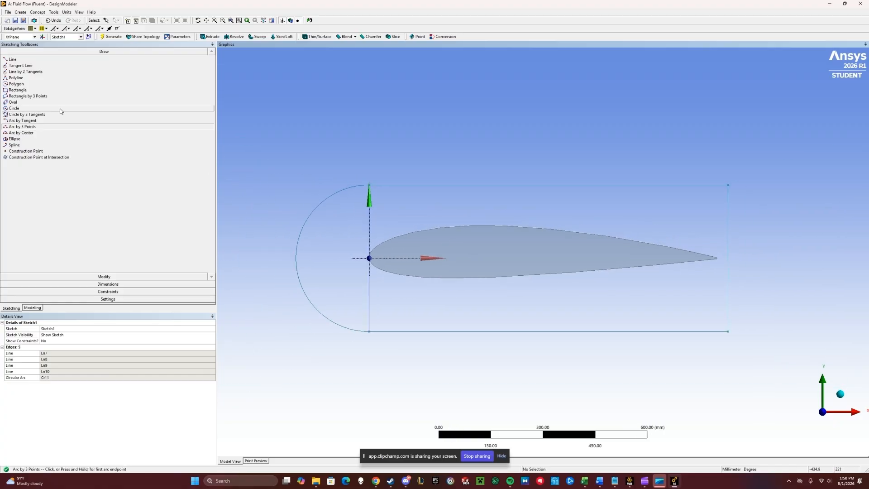
- Dimension the rectangle's bottom edge length and right edge height
left_click(92, 285)
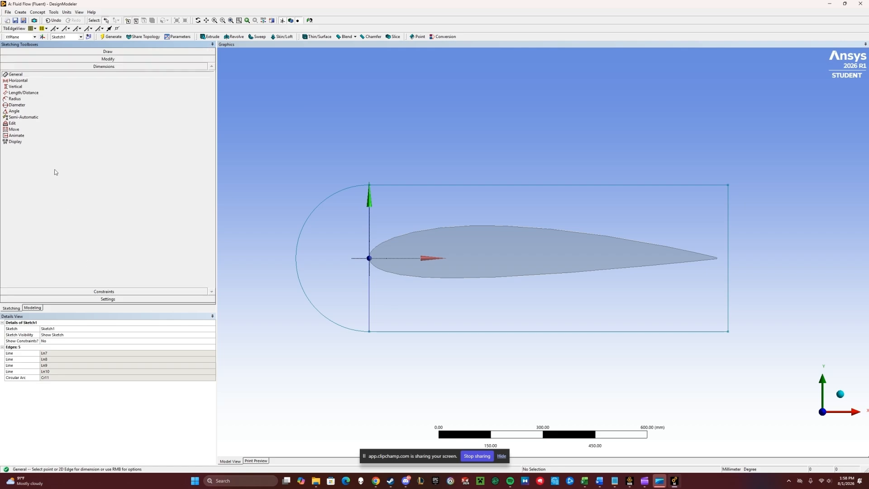
left_click(410, 332)
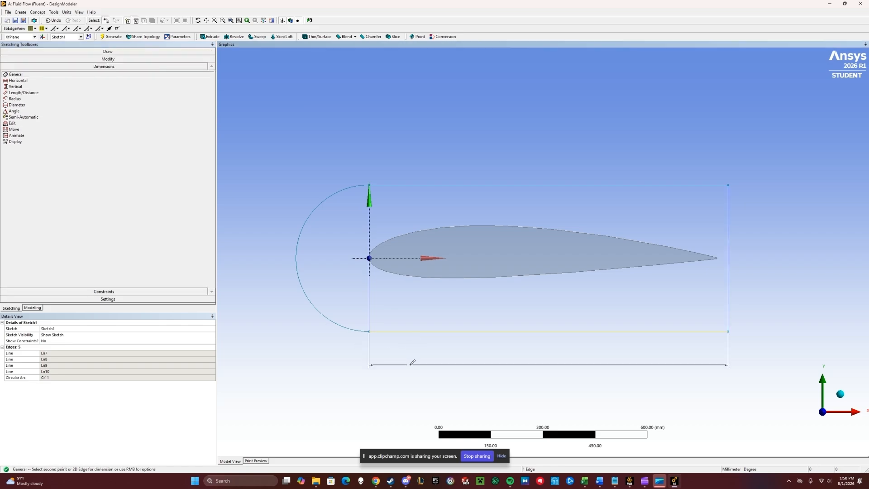
left_click(413, 362)
left_click(730, 290)
left_click(749, 288)
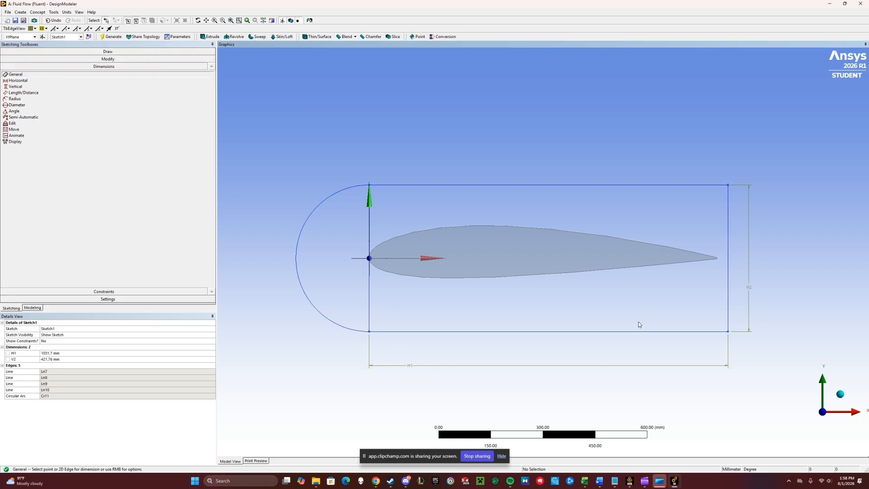
- Set both the horizontal dimension H1 and the vertical dimension V2 to 15000 mm
left_click(53, 353)
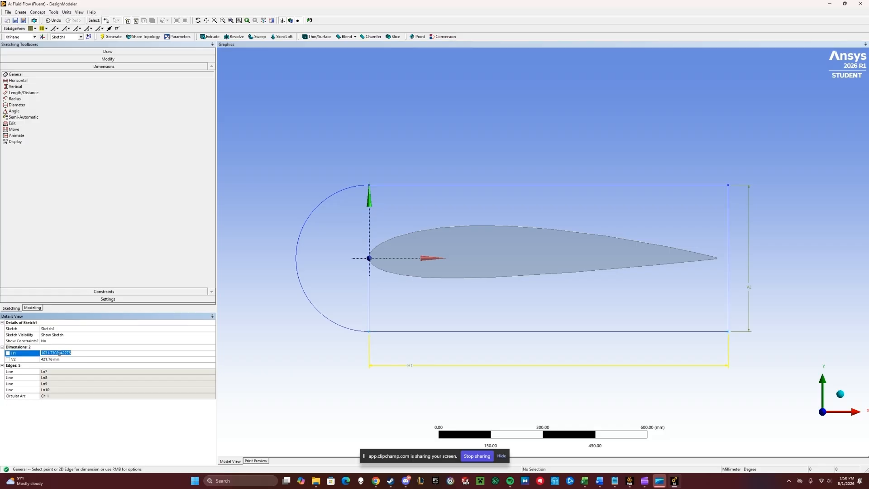
type("15000")
key("Return")
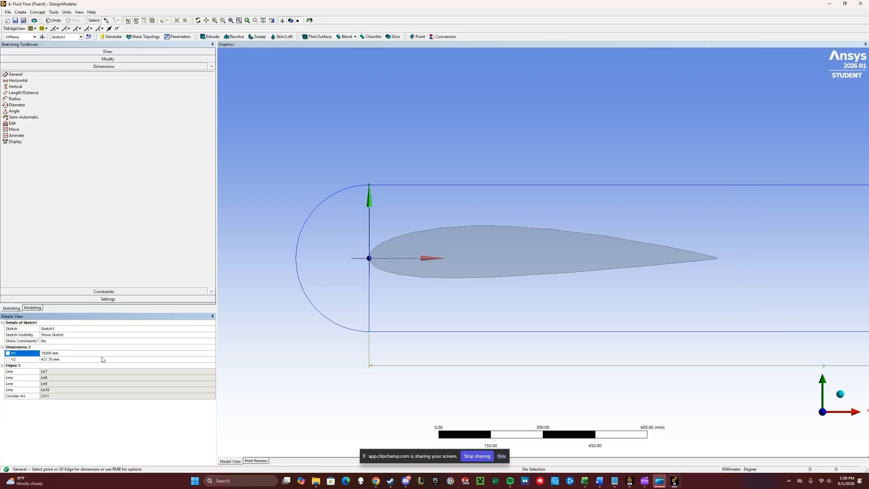
left_click(46, 359)
type("15000")
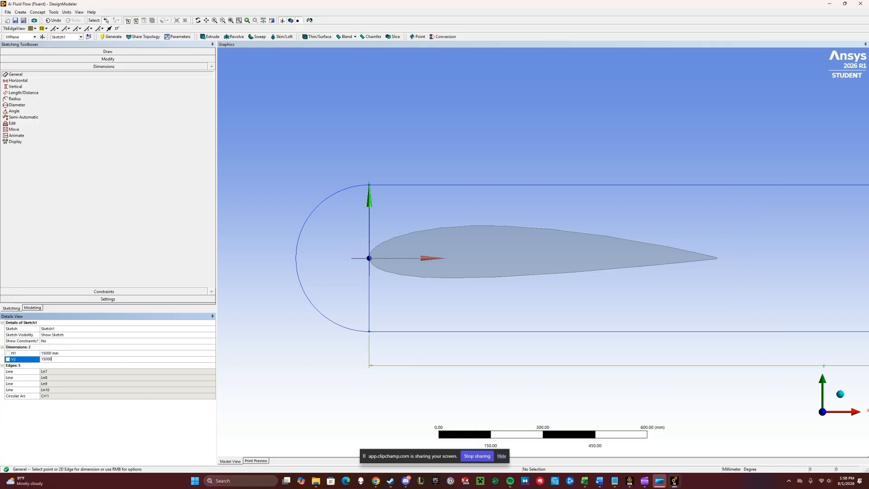
key("Return")
scroll(461, 270, "down", 6)
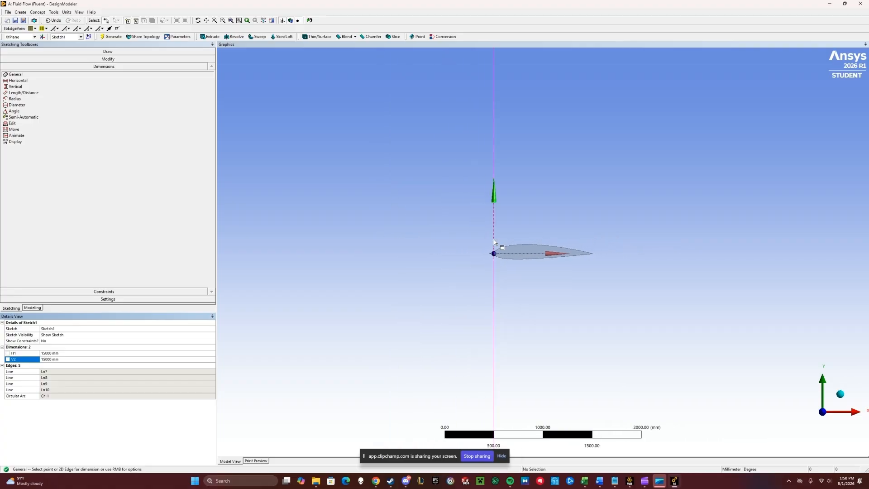
scroll(503, 222, "down", 5)
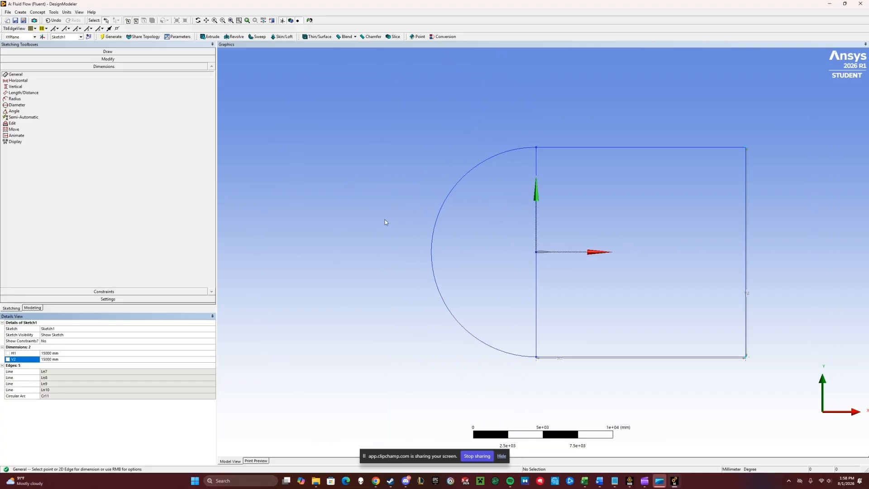
- Trim away the rectangle's left edge so the arc closes the domain
left_click(109, 59)
left_click(13, 85)
left_click(537, 218)
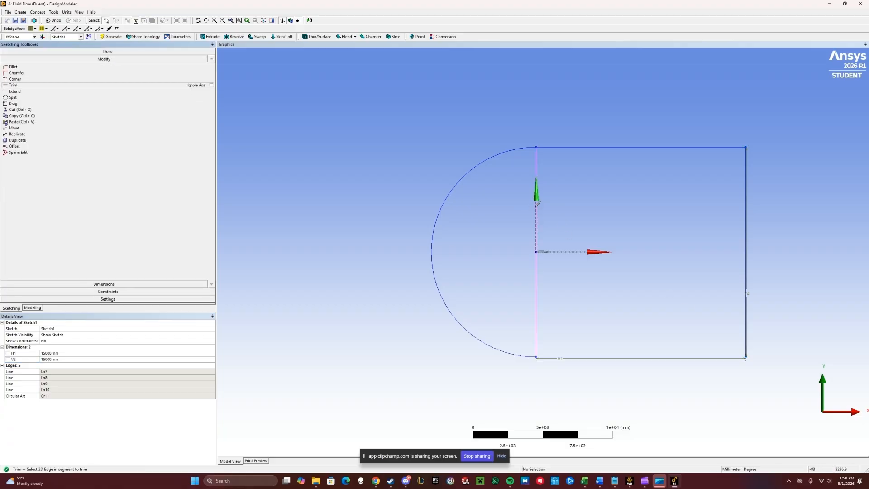
left_click(539, 295)
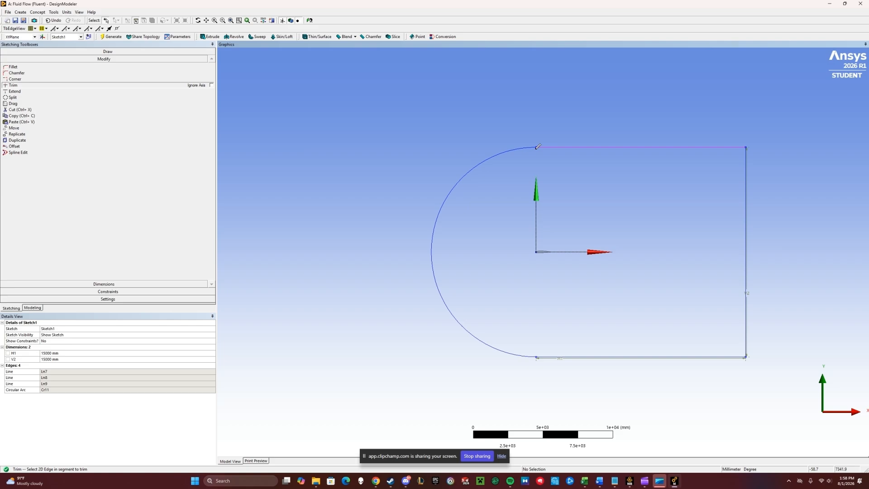
- Create a surface from Sketch1 with Surfaces From Sketches and generate it
left_click(40, 15)
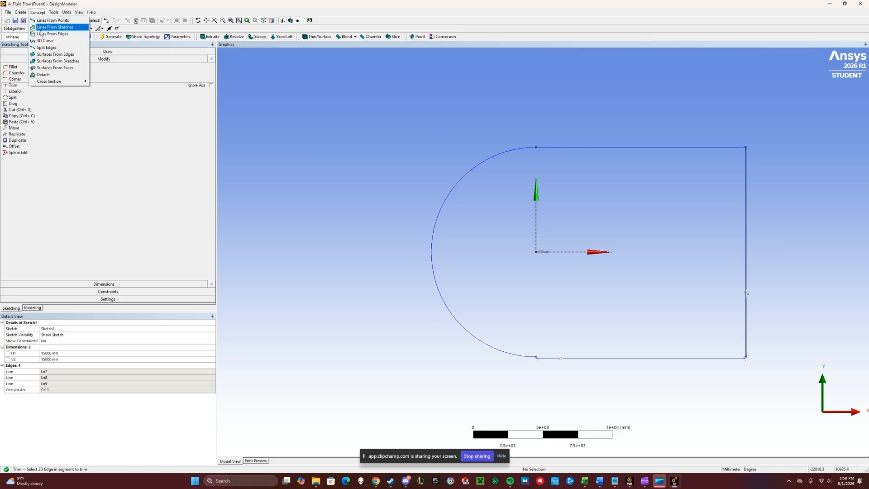
left_click(53, 63)
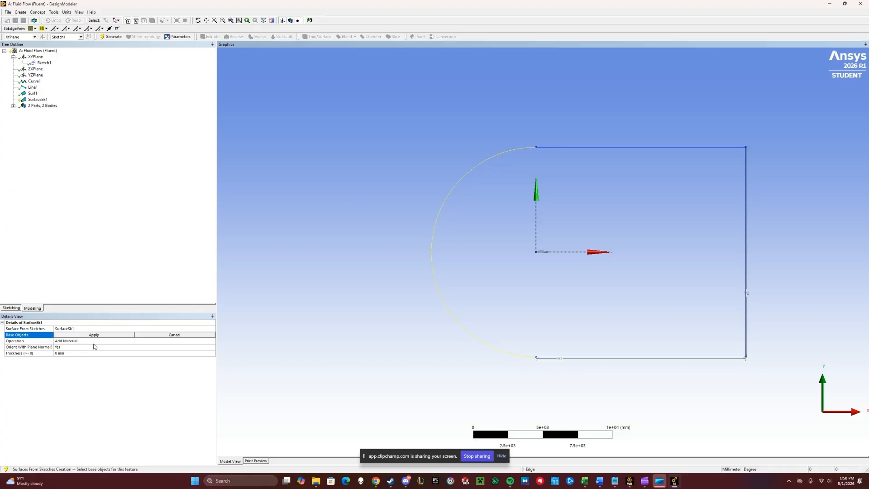
left_click(101, 336)
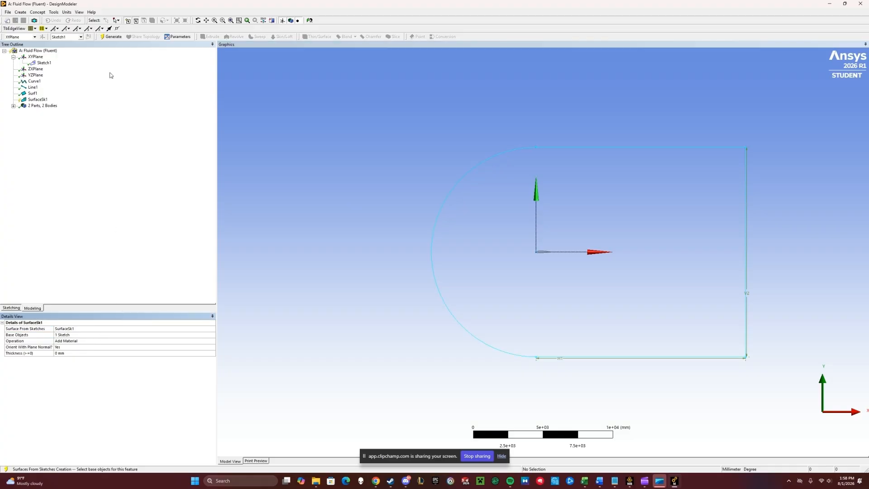
left_click(112, 36)
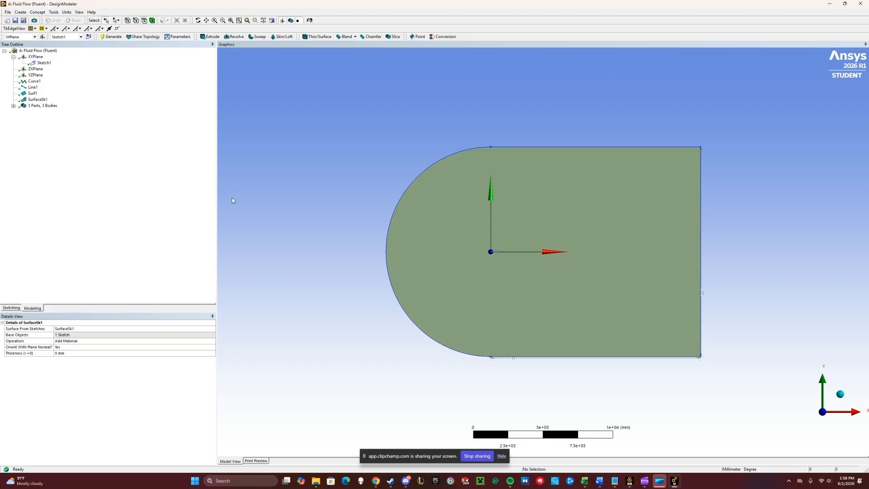
- Set up a Boolean Subtract with the domain surface as target body and the airfoil surface as tool body
left_click(20, 12)
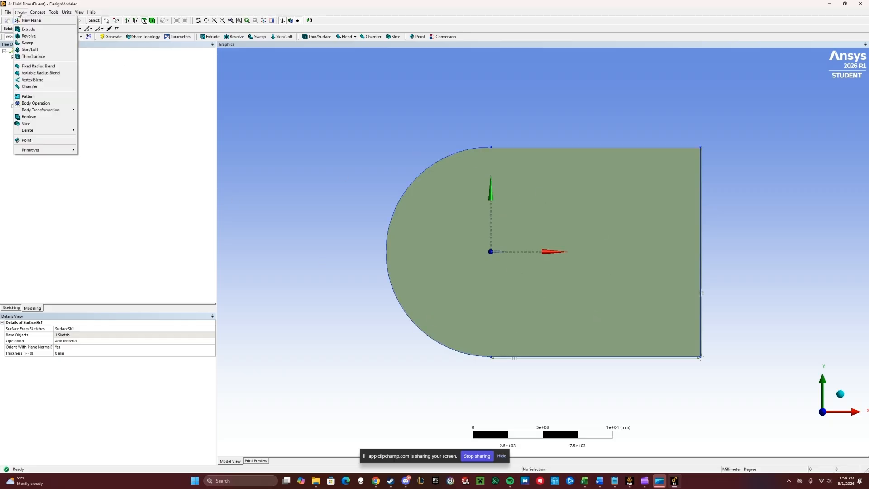
left_click(46, 121)
left_click(205, 335)
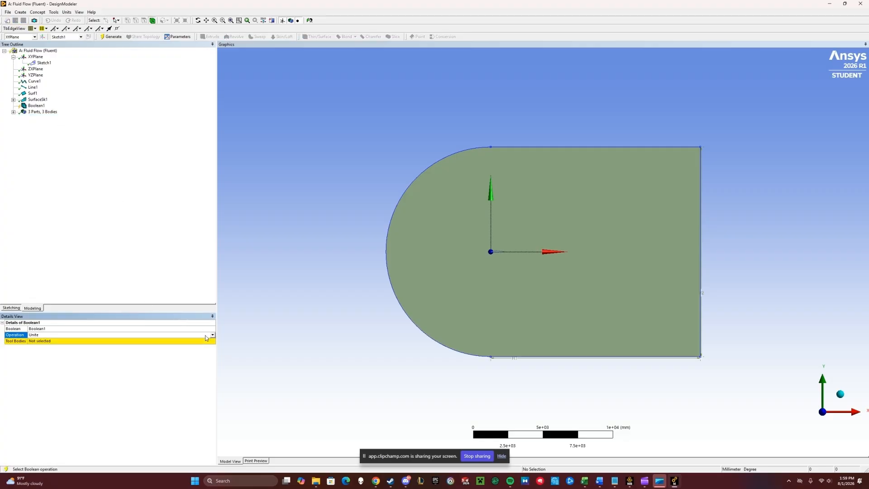
left_click(213, 335)
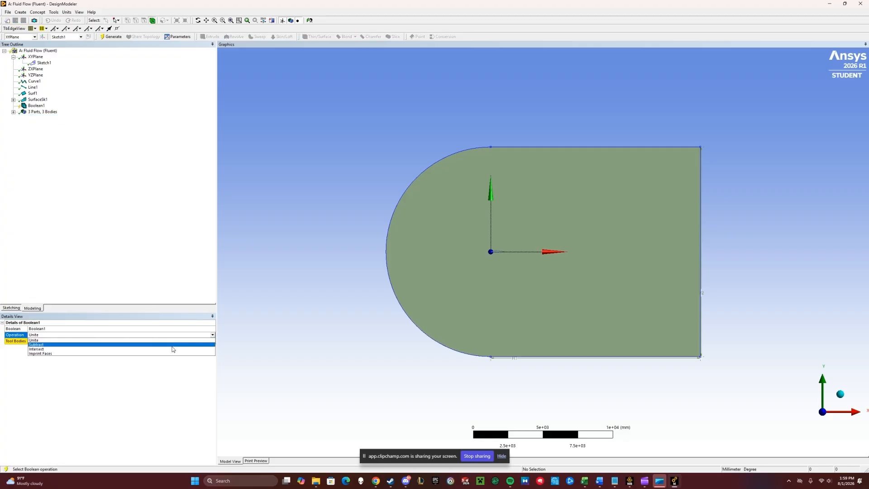
left_click(173, 347)
left_click(426, 212)
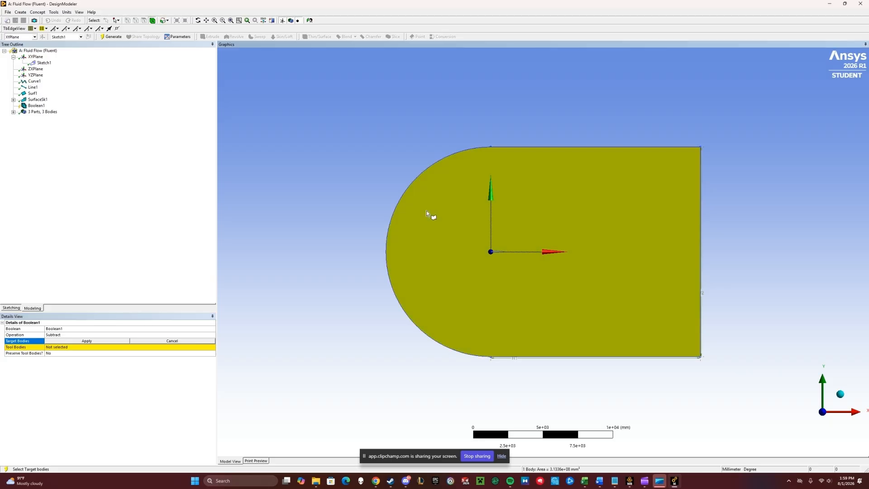
left_click(70, 342)
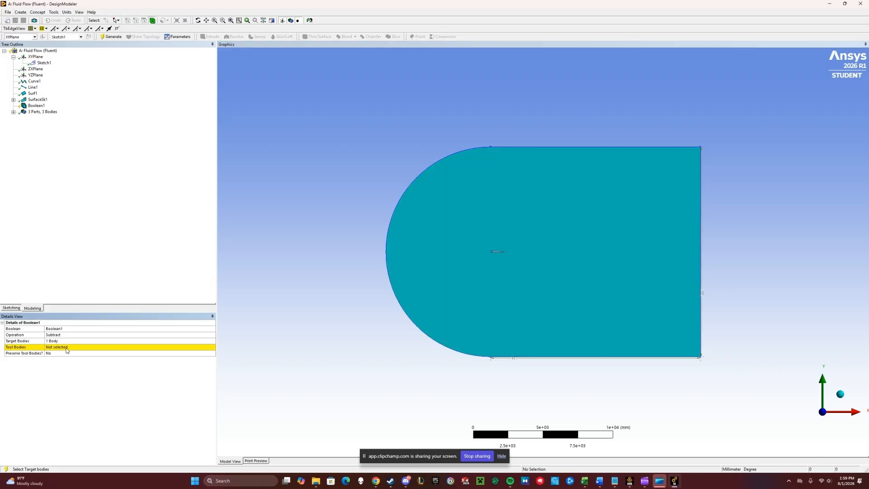
scroll(493, 261, "up", 6)
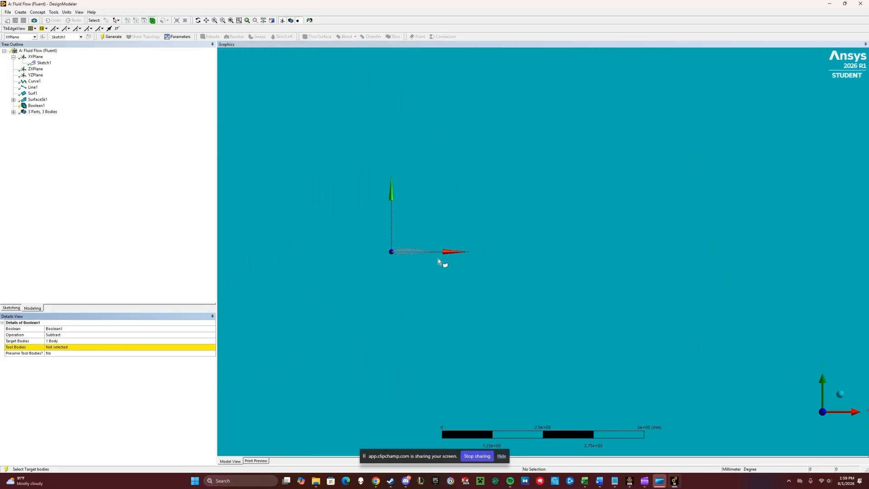
left_click(57, 348)
left_click(404, 252)
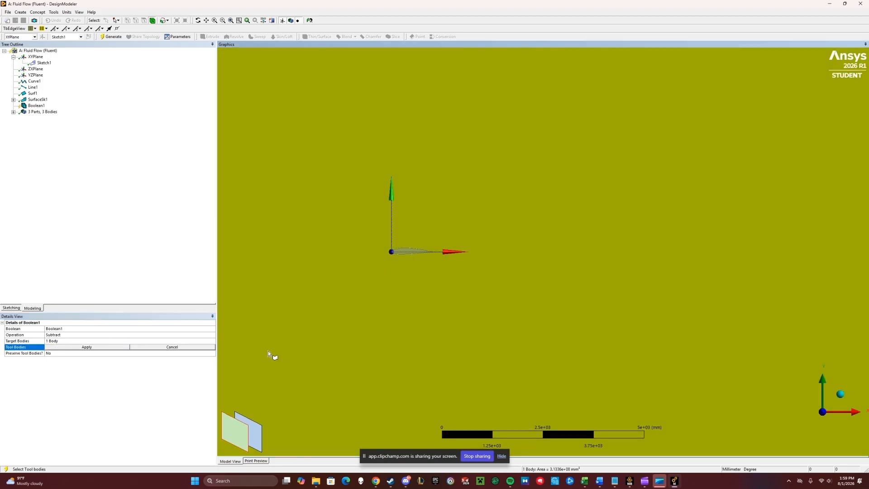
left_click(105, 347)
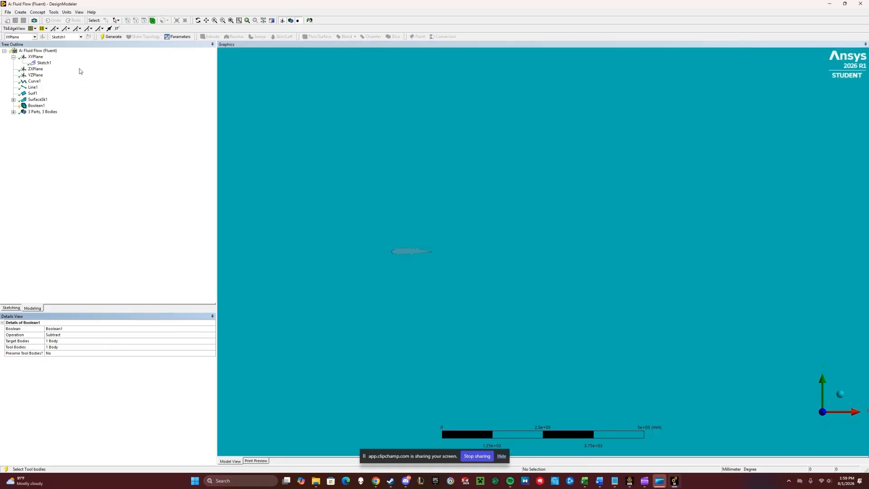
- Generate the Boolean subtraction and start a new sketch, Sketch2, on the XY plane
left_click(113, 37)
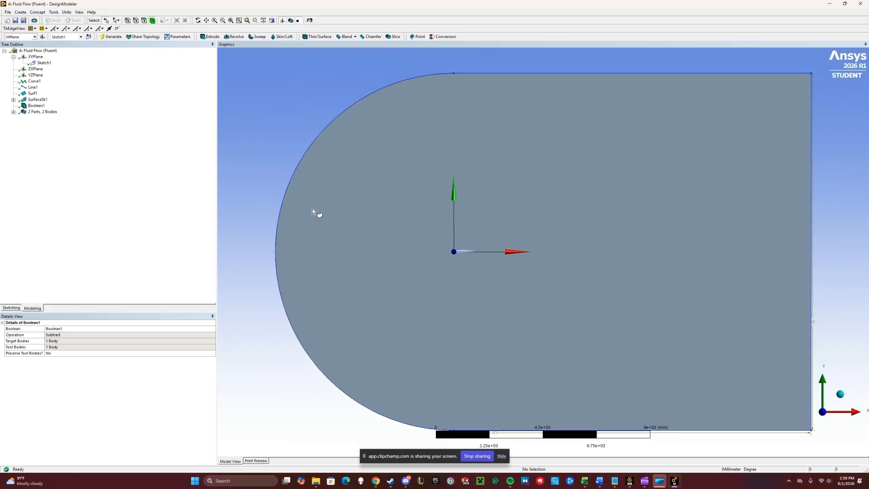
left_click(88, 36)
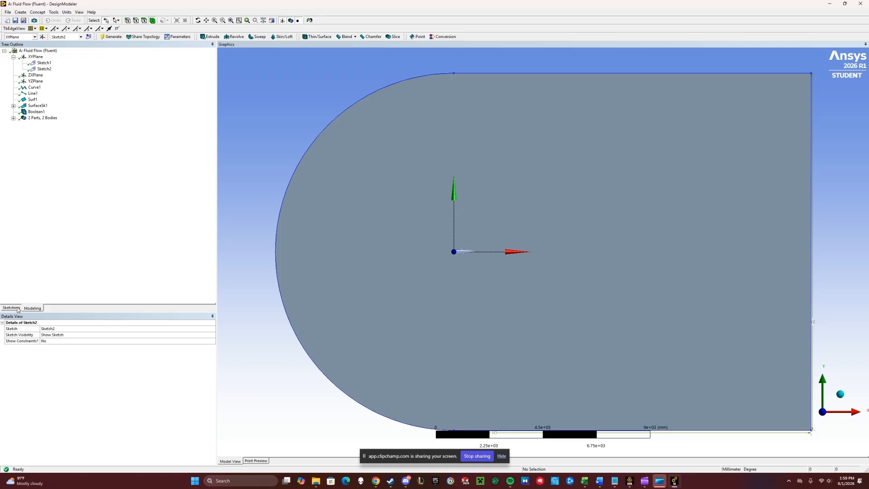
- In Sketch2, draw a horizontal line from the origin along the chord and two vertical lines crossing it near the airfoil
left_click(11, 308)
left_click(14, 60)
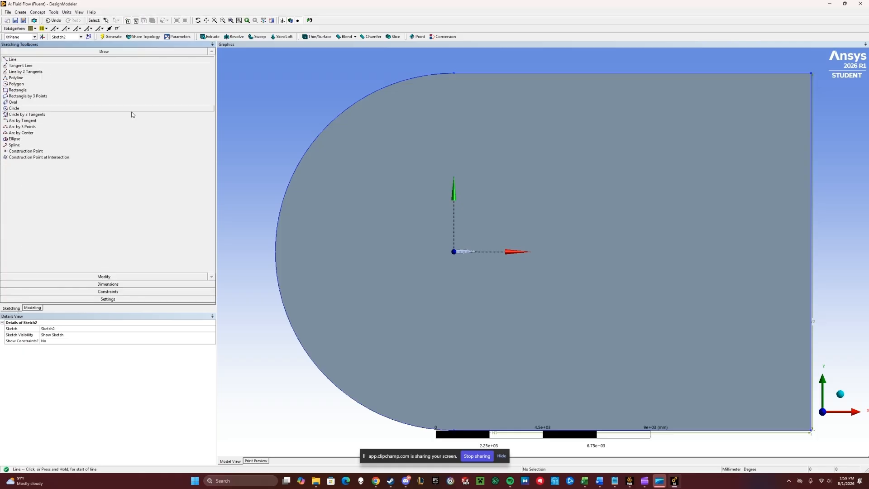
scroll(455, 259, "down", 1)
scroll(455, 259, "up", 3)
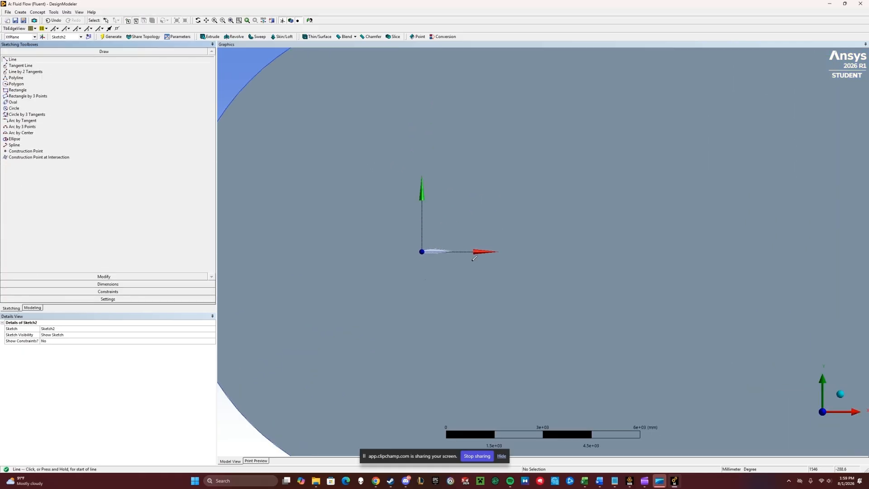
left_click(358, 251)
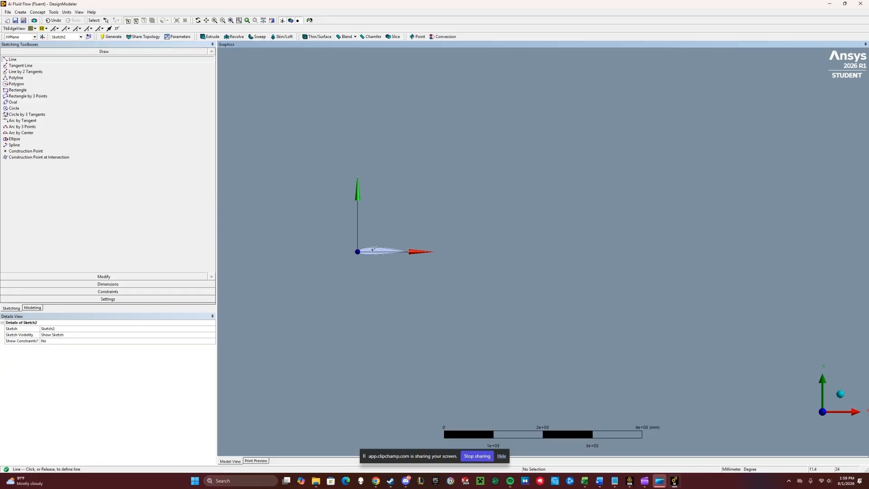
left_click(478, 249)
left_click(373, 252)
left_click(373, 190)
left_click(434, 251)
left_click(434, 185)
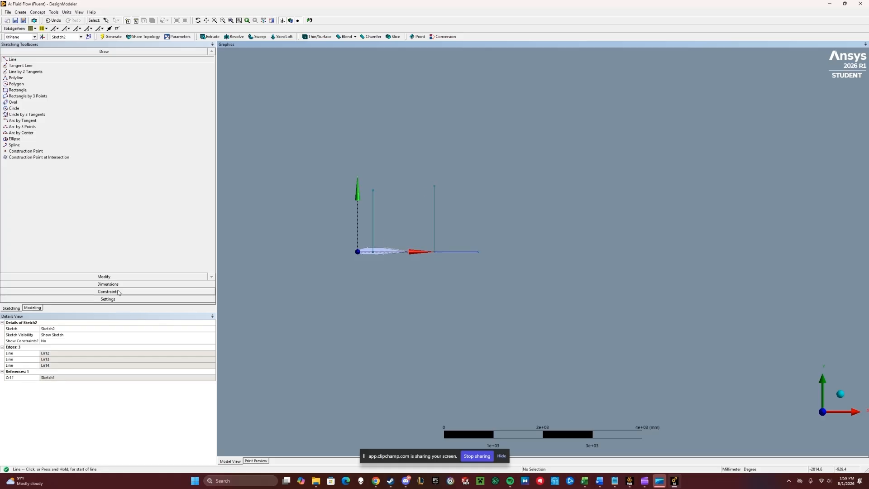
- Add horizontal dimensions from the origin to each of the two vertical lines
left_click(151, 284)
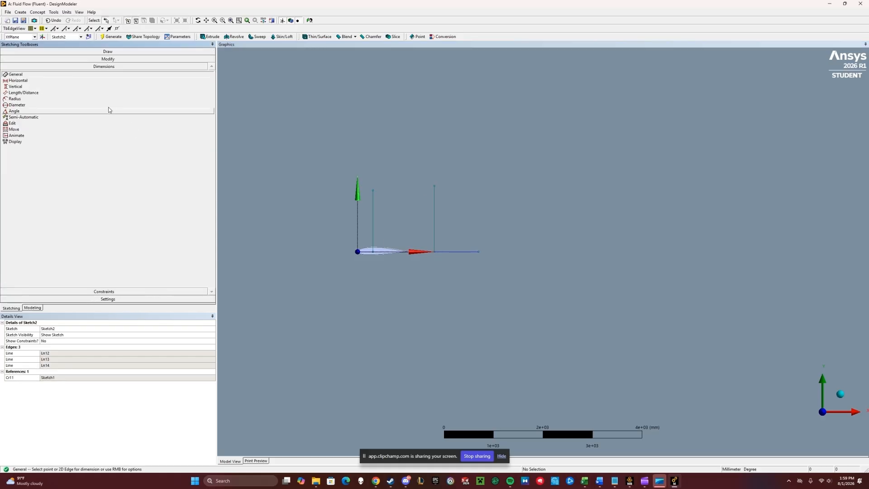
left_click(96, 82)
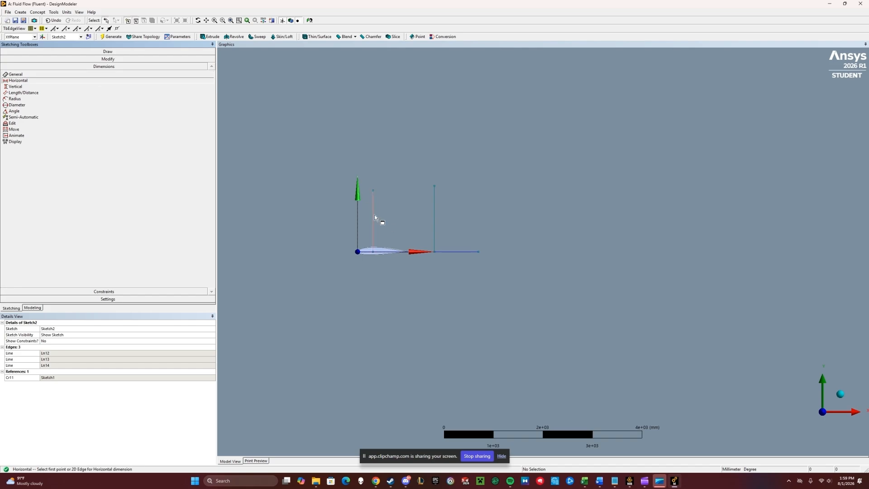
left_click(374, 218)
left_click(358, 251)
left_click(359, 285)
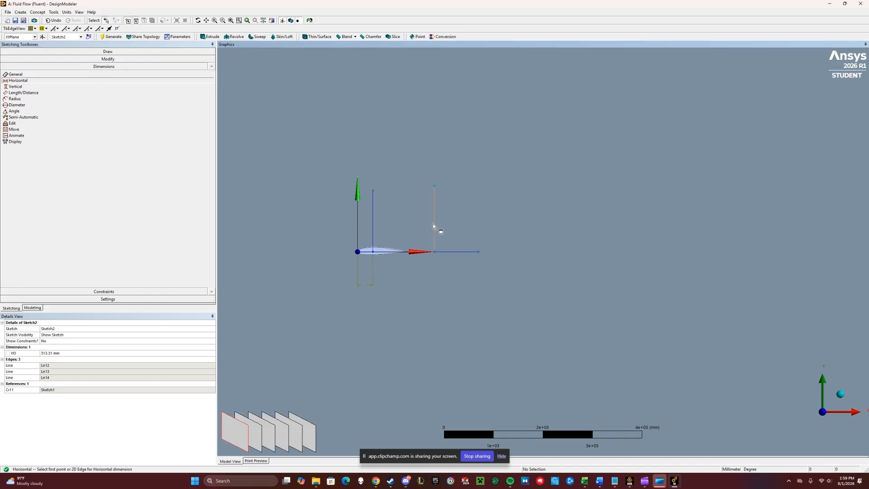
left_click(359, 250)
left_click(363, 302)
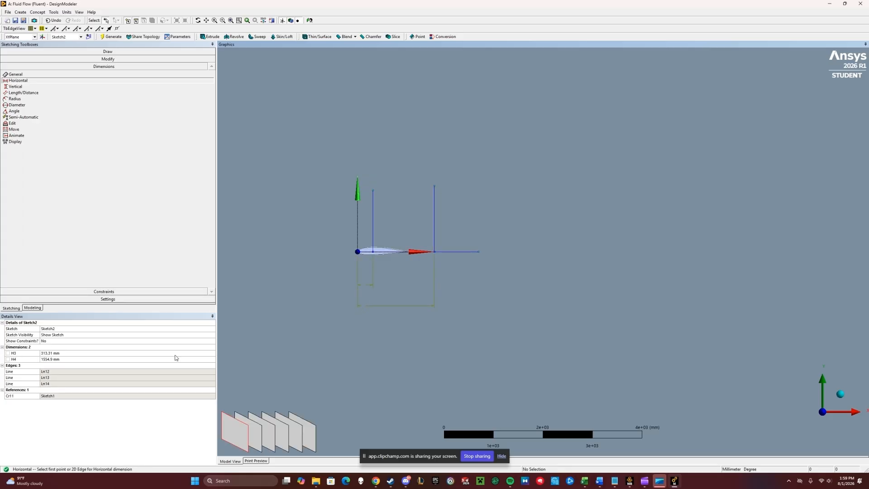
- Set the first horizontal dimension H3 to 80 mm
left_click(67, 353)
type("8")
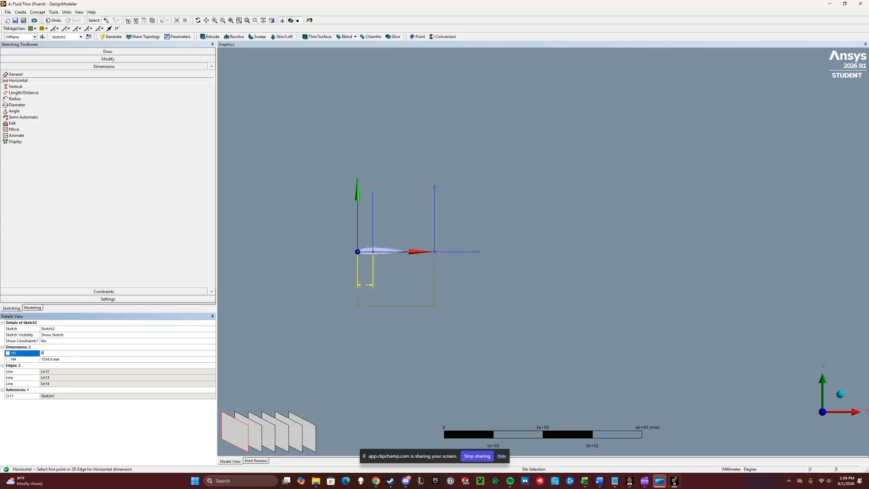
key("Return")
left_click(435, 219)
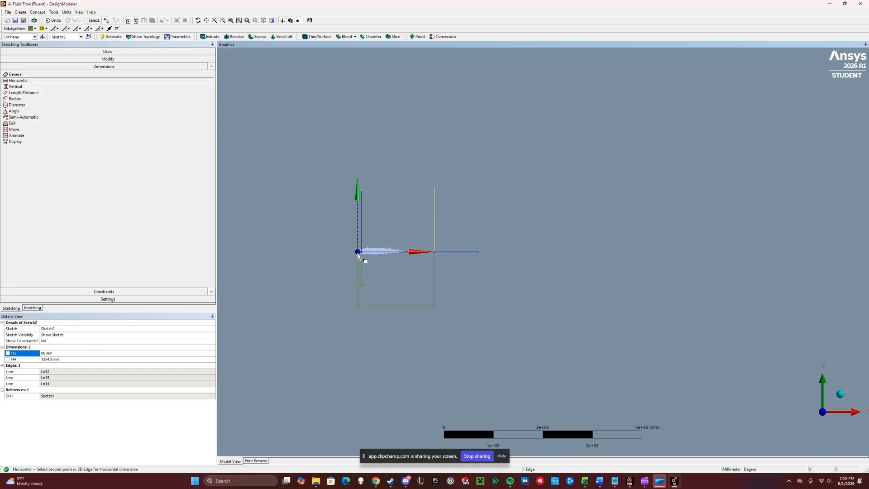
left_click(358, 253)
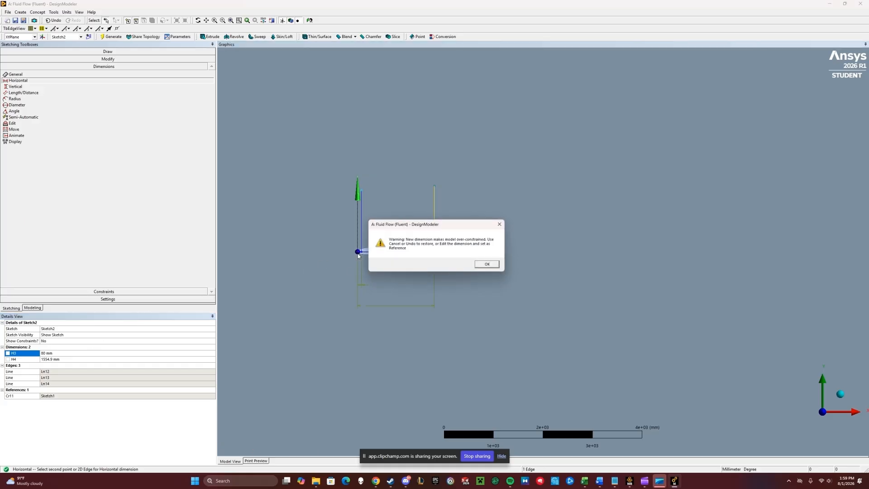
left_click(489, 265)
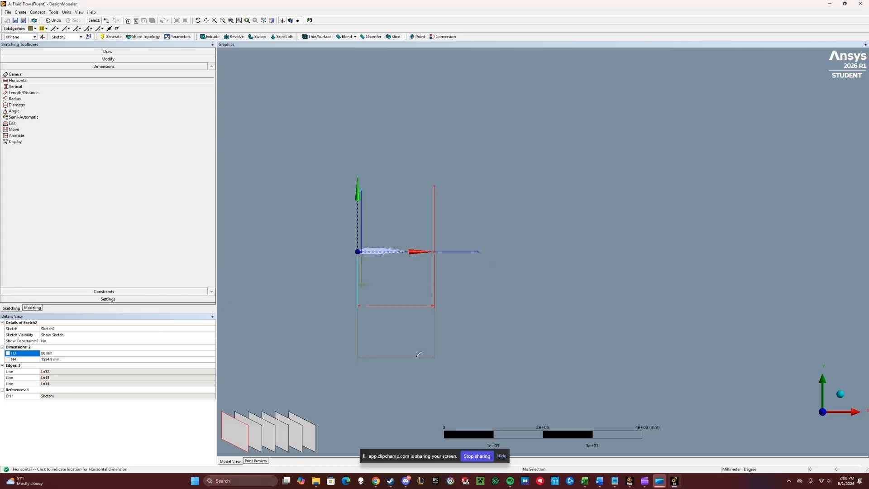
right_click(415, 327)
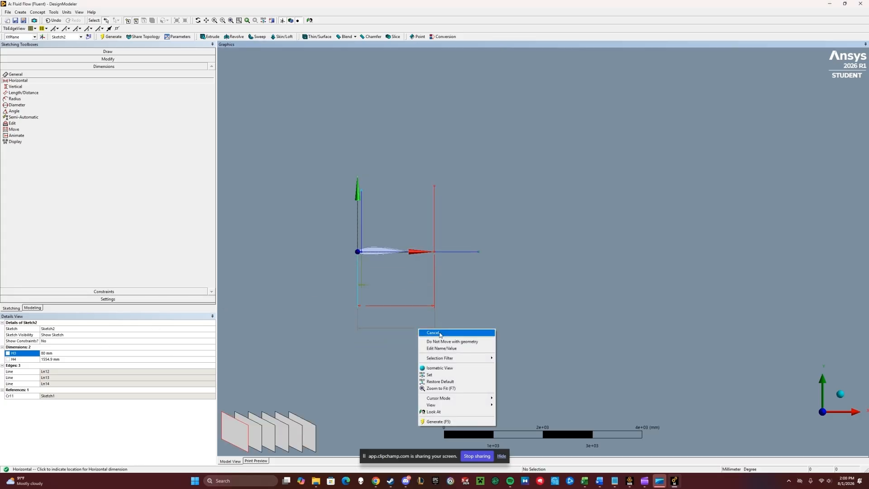
left_click(424, 334)
- Set the second horizontal dimension H4 to 1000 mm
left_click(46, 359)
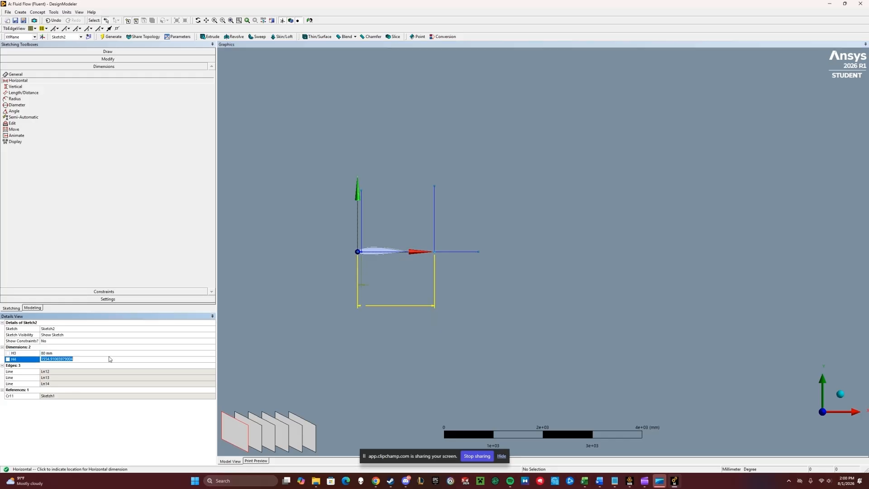
type("1000")
key("Return")
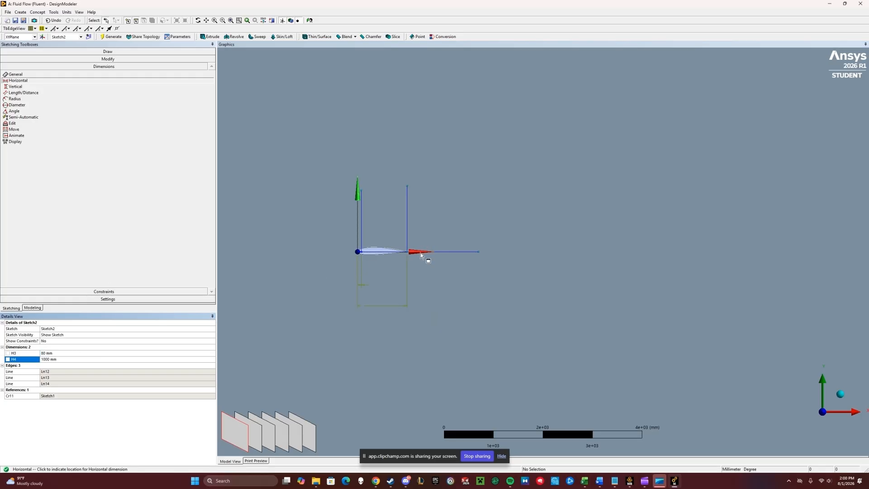
- Zoom in to inspect where the vertical line meets the airfoil's trailing edge
scroll(393, 245, "down", 3)
scroll(417, 251, "up", 9)
scroll(403, 254, "down", 5)
scroll(389, 249, "down", 1)
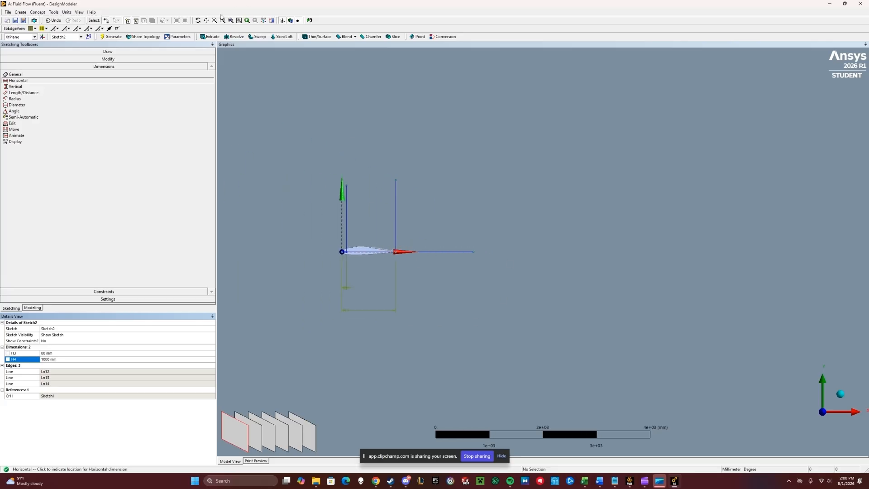
scroll(399, 253, "up", 10)
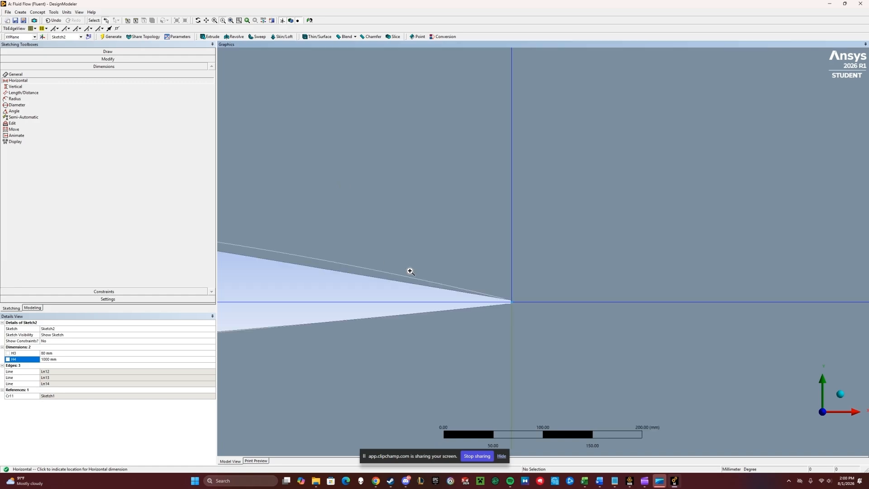
scroll(498, 313, "up", 4)
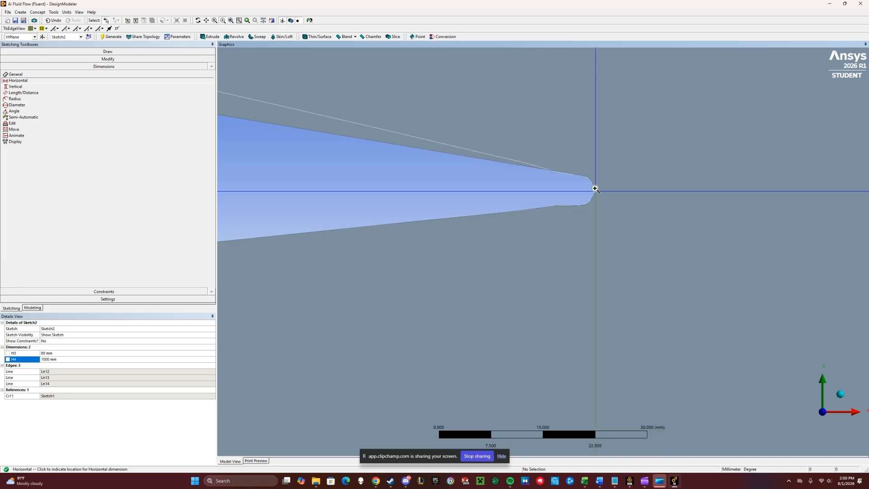
scroll(578, 198, "down", 3)
scroll(582, 190, "down", 5)
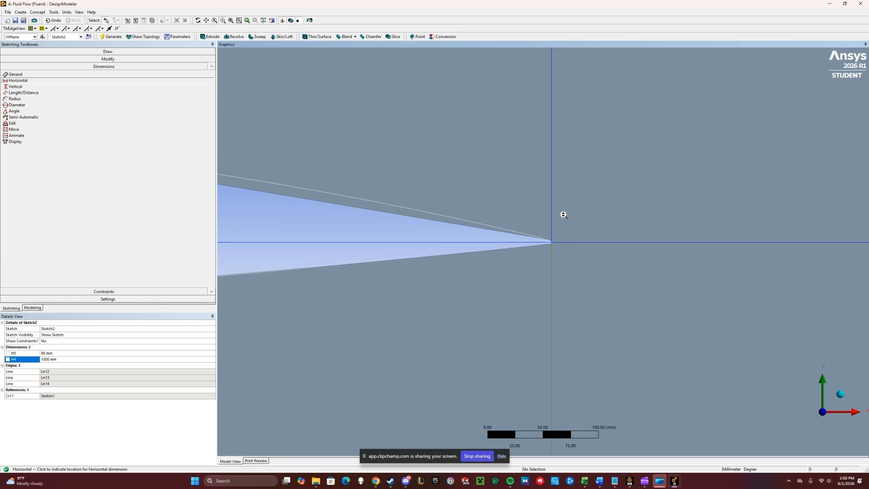
scroll(540, 230, "down", 3)
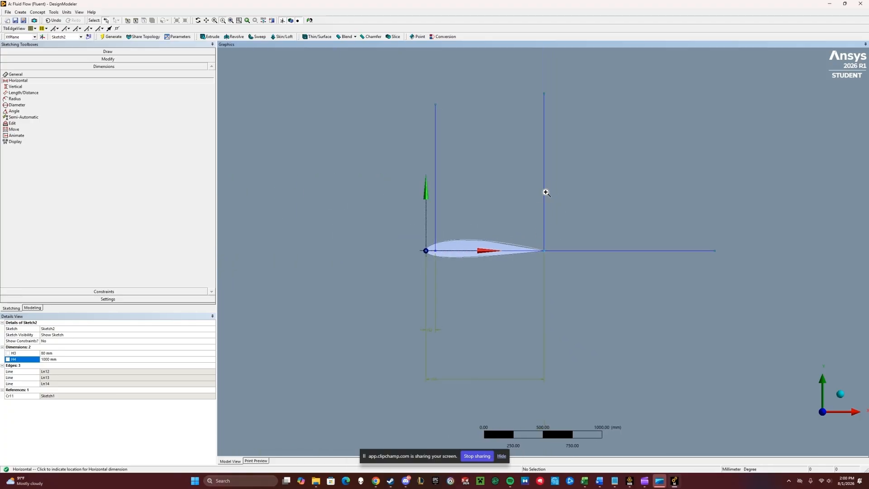
- Extend both vertical lines and the horizontal line out to the fluid domain boundary
left_click(123, 59)
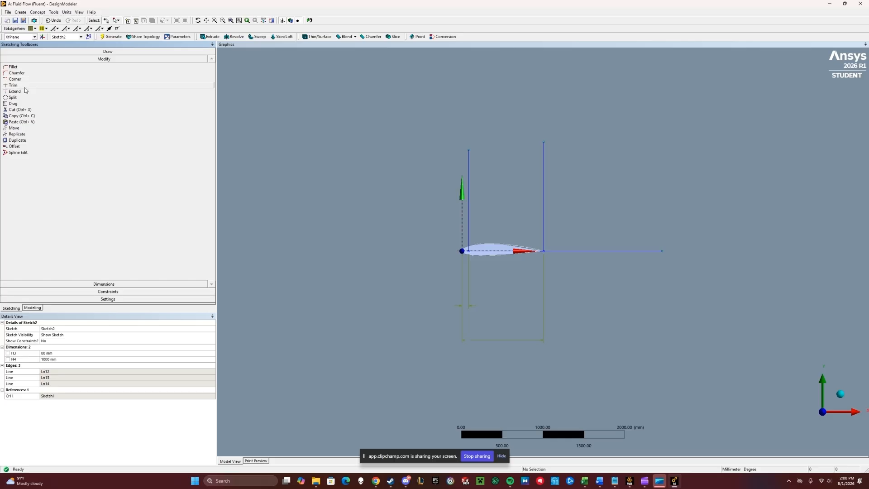
left_click(33, 91)
left_click(469, 208)
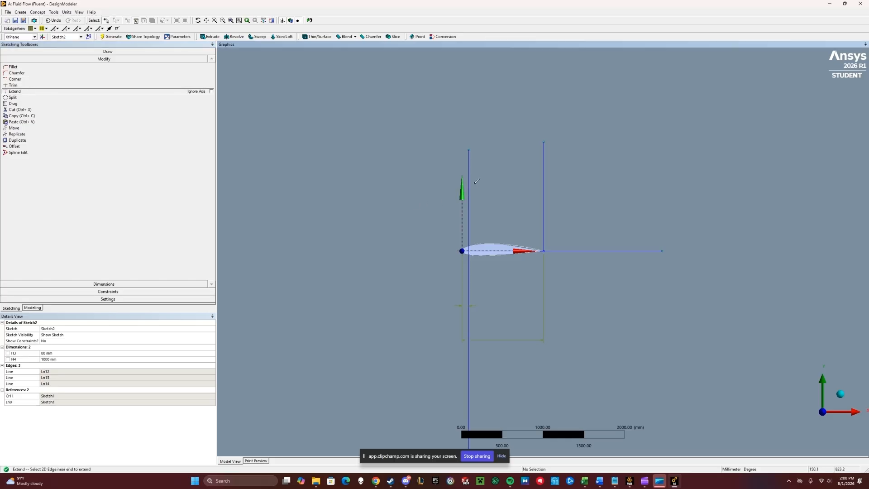
left_click(469, 183)
left_click(544, 182)
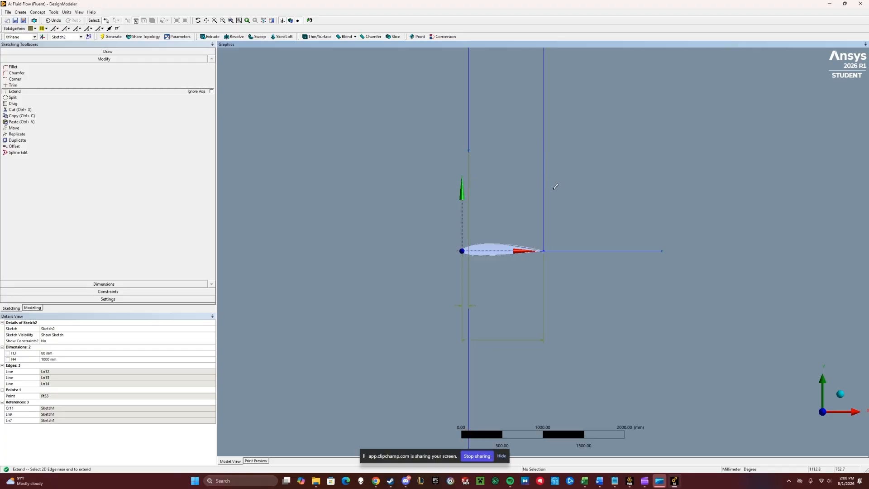
left_click(544, 201)
left_click(629, 251)
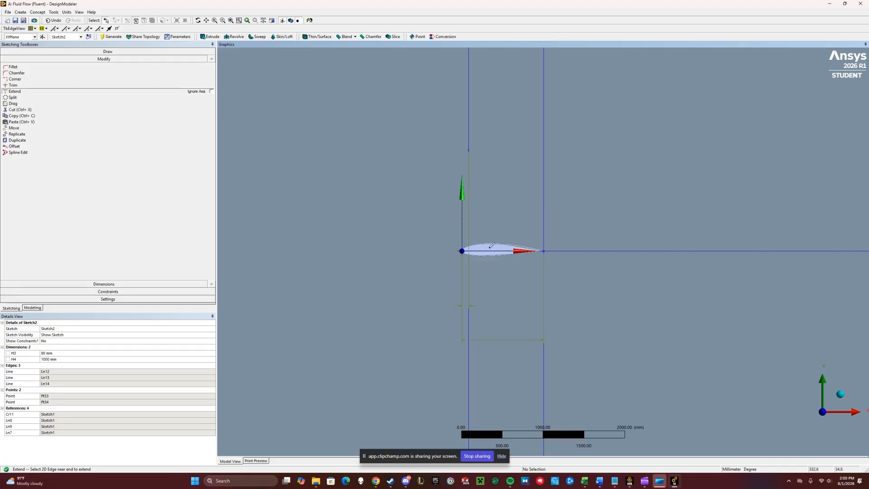
left_click(496, 250)
- Split the domain face with Face Split using the three Sketch2 lines as tool geometry, and generate it
scroll(493, 245, "down", 10)
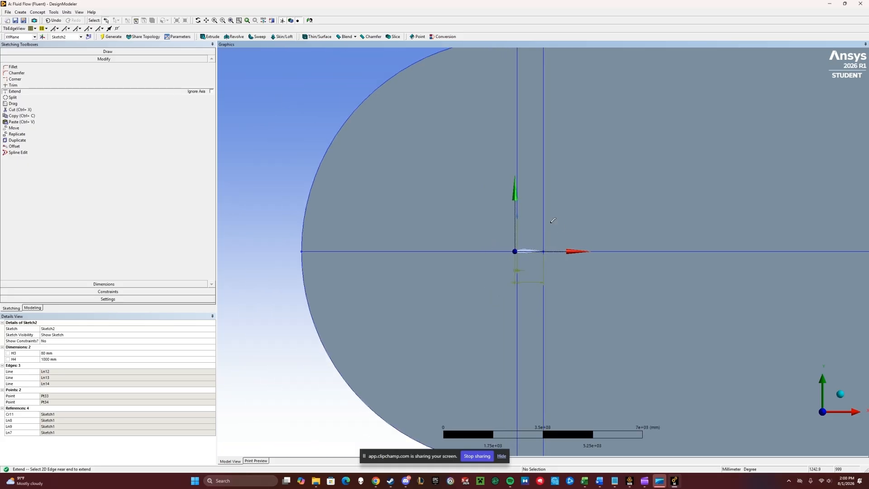
left_click(53, 13)
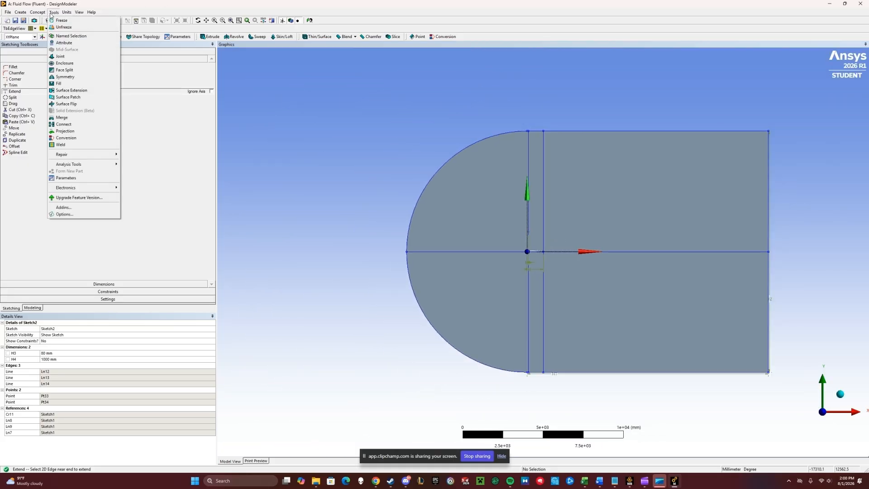
left_click(73, 69)
left_click(458, 215)
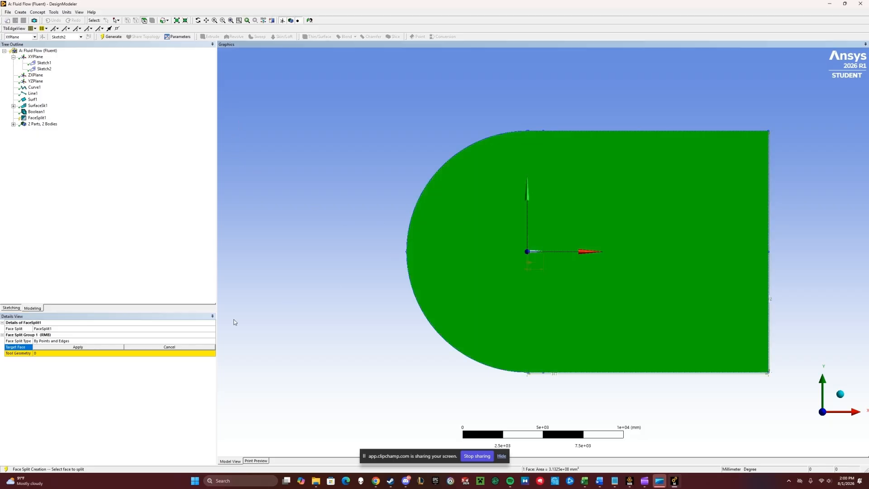
left_click(94, 349)
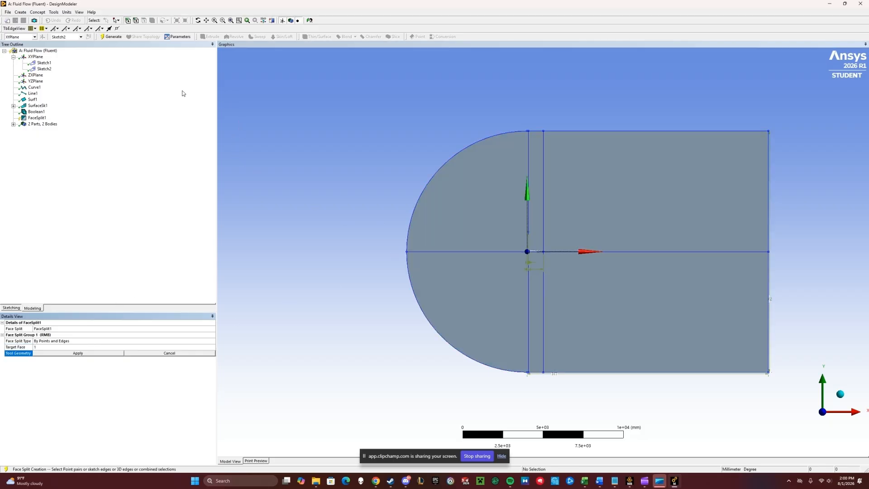
left_click(461, 252)
left_click(528, 177, "ctrl")
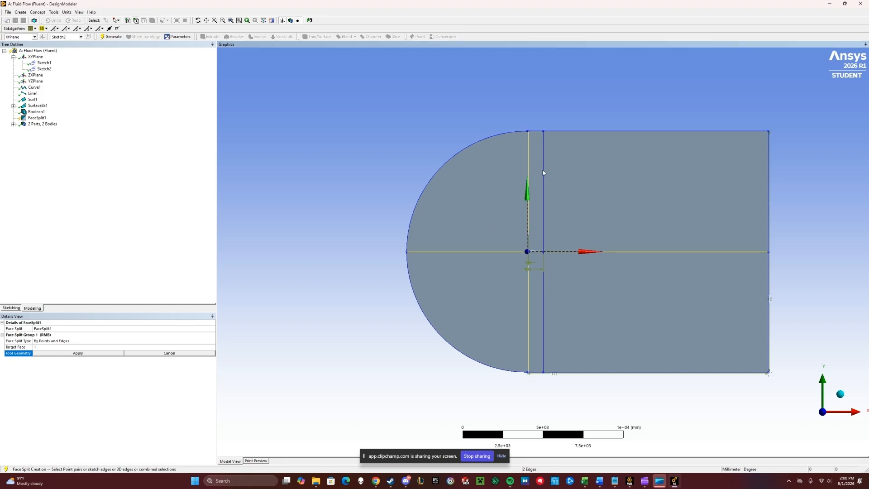
left_click(543, 171, "ctrl")
left_click(69, 354)
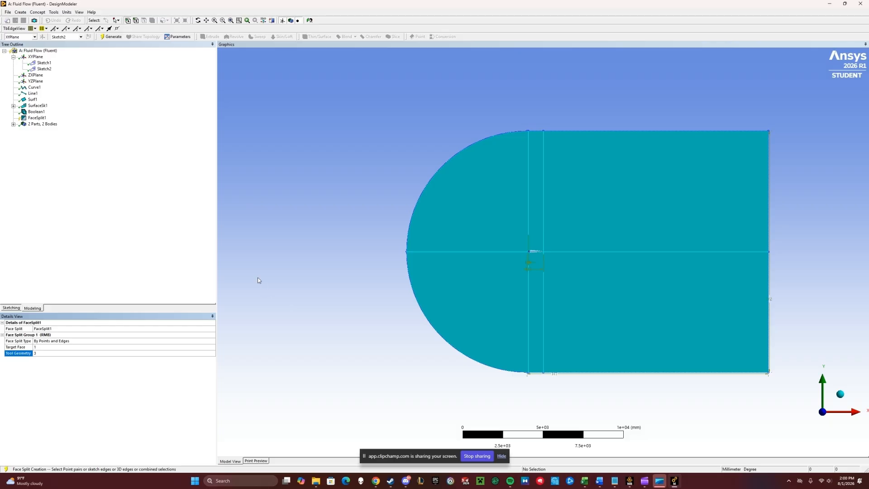
left_click(111, 36)
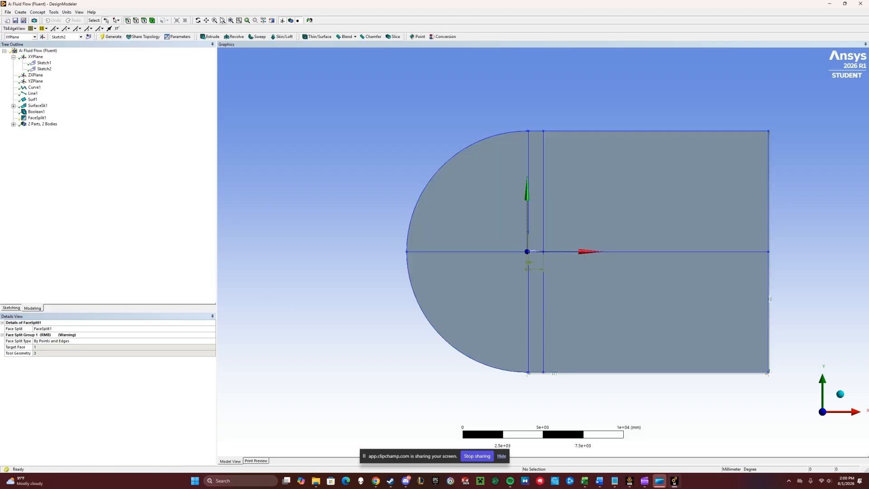
- Select the split faces one by one and zoom in on the airfoil region to check them
left_click(483, 179)
left_click(541, 178)
left_click(566, 209)
left_click(570, 285)
left_click(536, 288)
left_click(511, 267)
left_click(498, 190)
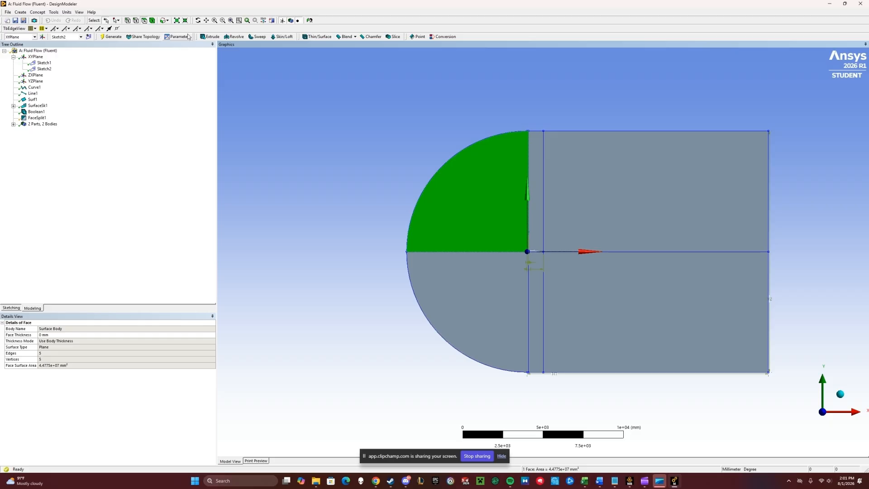
left_click(238, 21)
left_click_drag(504, 120, 553, 159)
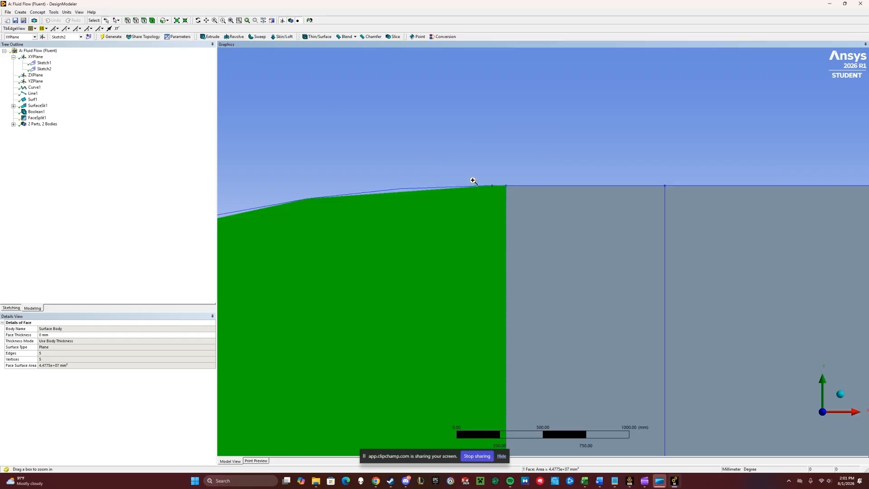
- Merge the two upper edges at the airfoil's trailing edge into one edge and generate it
left_click_drag(460, 160, 560, 242)
scroll(403, 189, "up", 1)
scroll(405, 189, "down", 3)
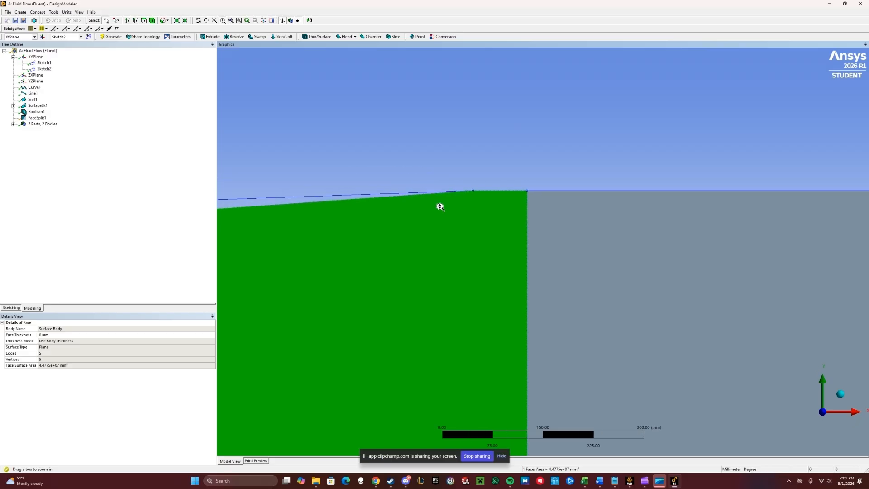
scroll(437, 202, "down", 3)
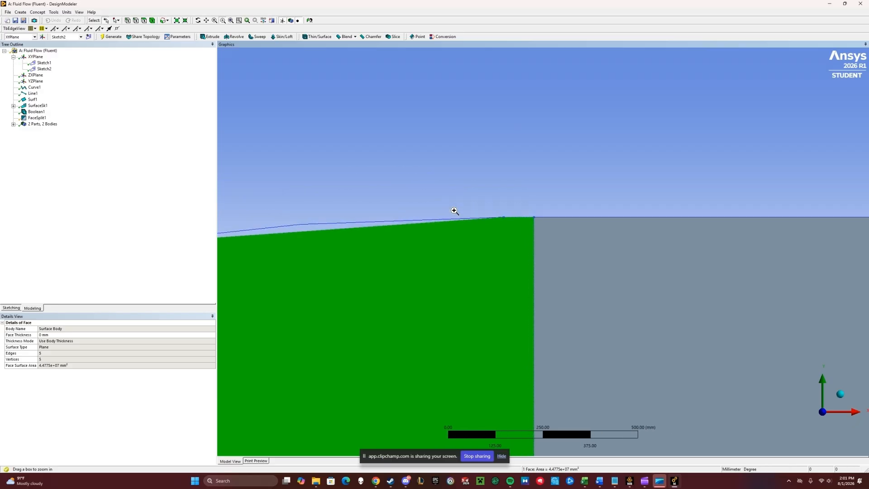
left_click(53, 11)
left_click(68, 117)
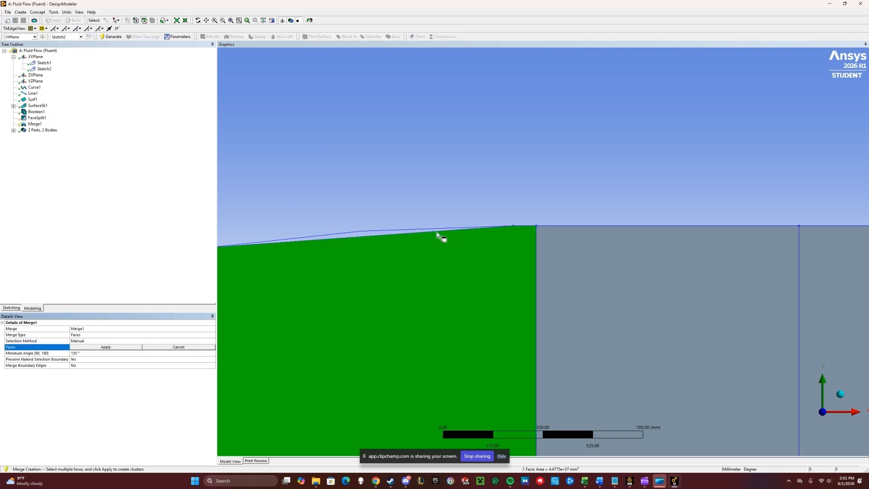
left_click(134, 337)
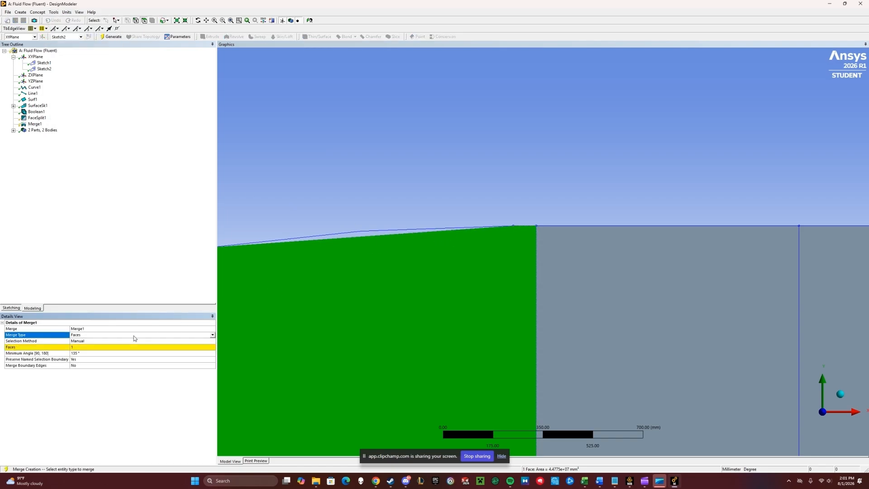
left_click(213, 336)
left_click(165, 347)
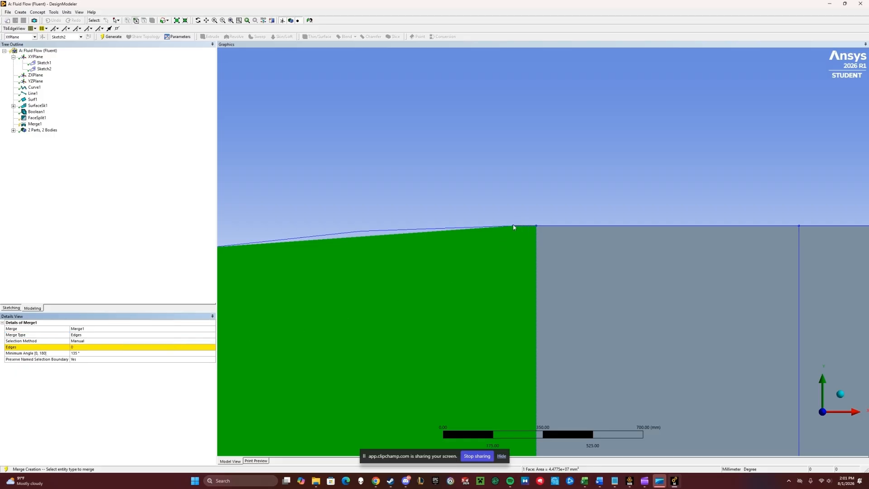
left_click(477, 226, "ctrl")
left_click(77, 346)
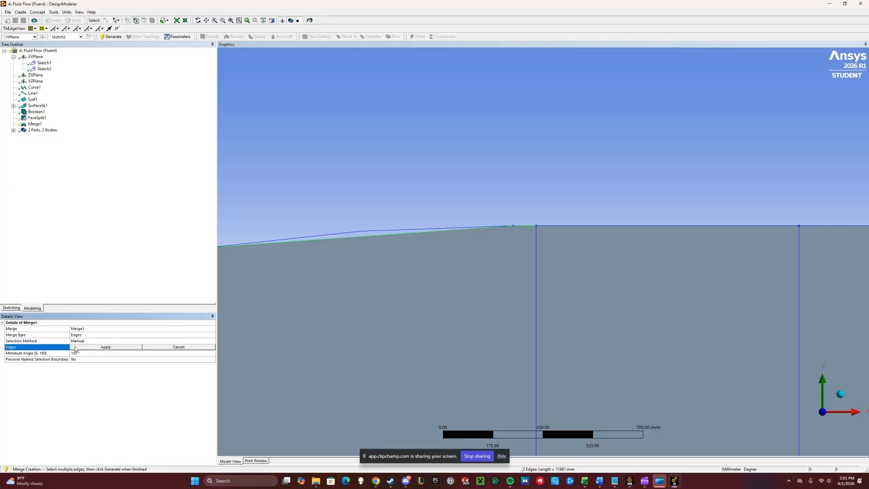
left_click(78, 346)
left_click(109, 37)
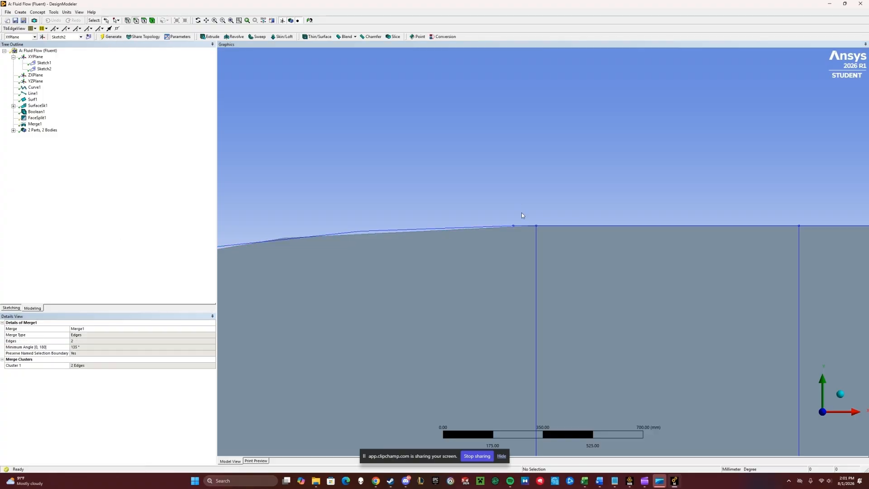
- Merge the two lower edges at the airfoil's trailing edge into one edge and generate it
scroll(526, 246, "down", 8)
scroll(562, 290, "down", 10)
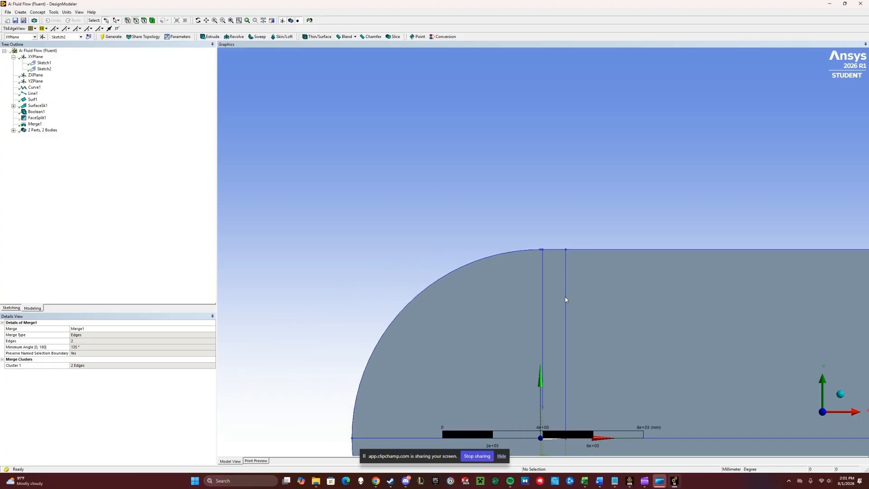
left_click(223, 20)
left_click_drag(542, 387, 542, 388)
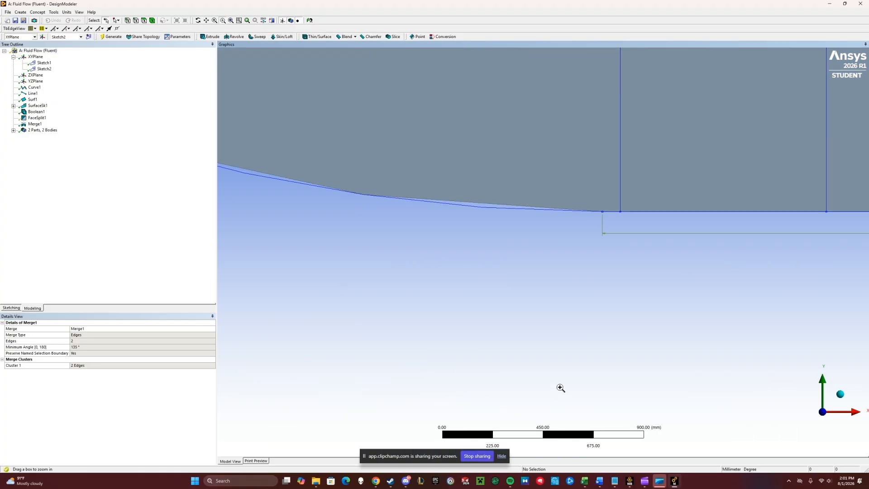
left_click(54, 12)
left_click(76, 120)
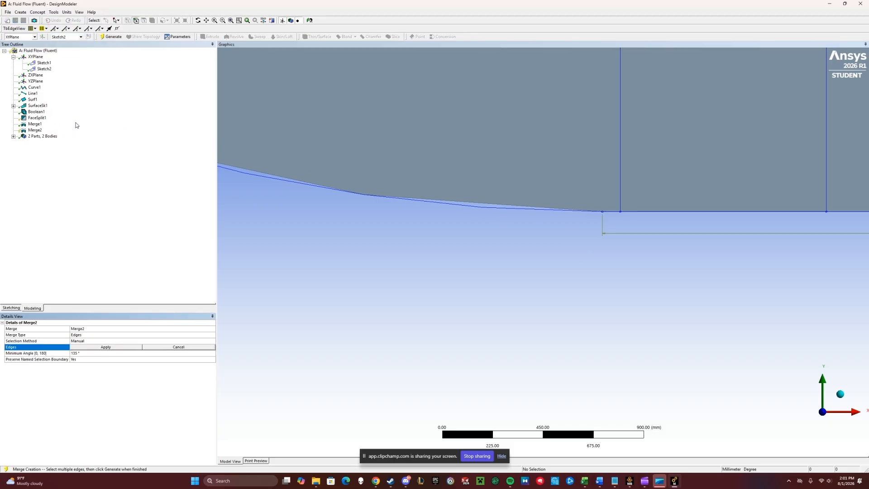
left_click(609, 212)
left_click(567, 213, "ctrl")
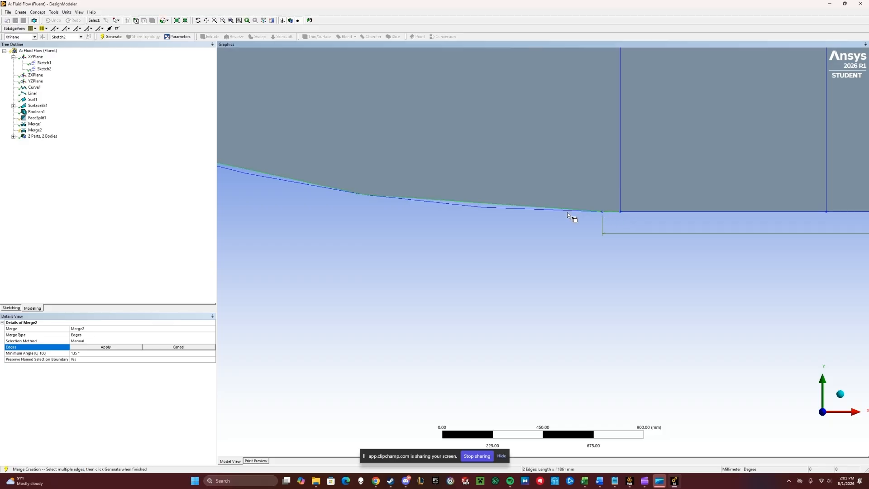
left_click(133, 347)
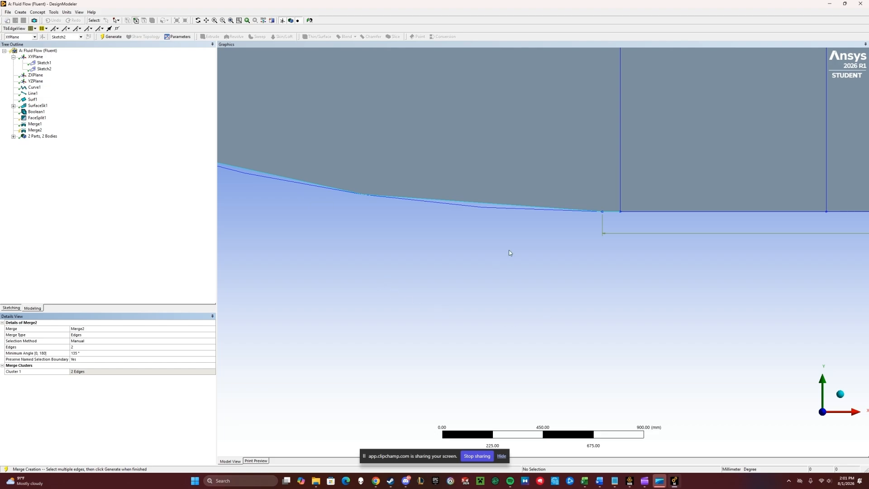
left_click(111, 37)
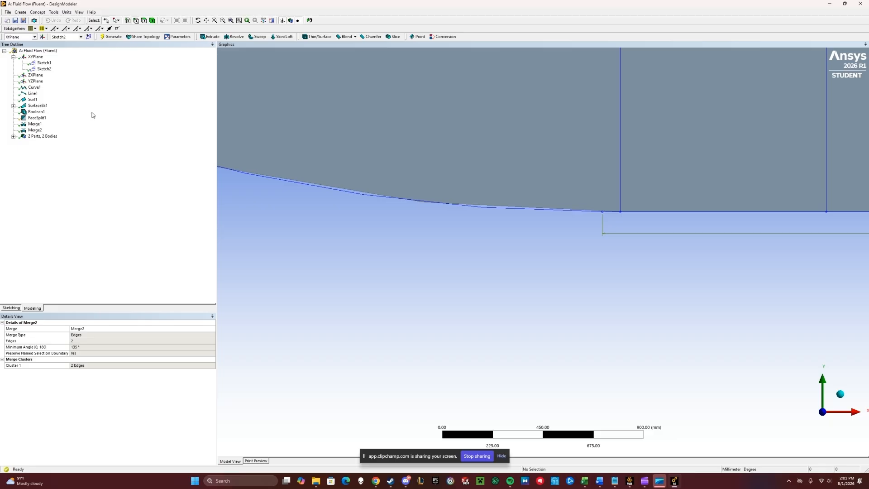
- Return to Workbench and open the Mesh component of the Fluid Flow system in Meshing
scroll(465, 162, "down", 10)
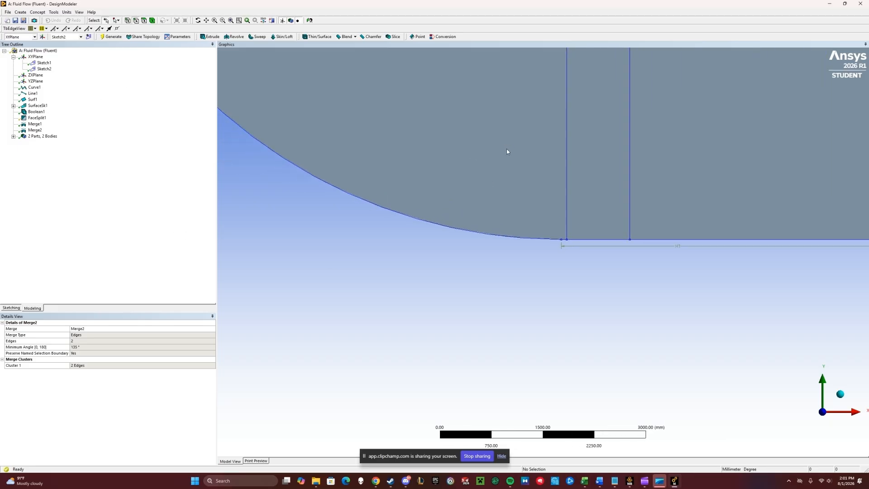
scroll(502, 140, "down", 10)
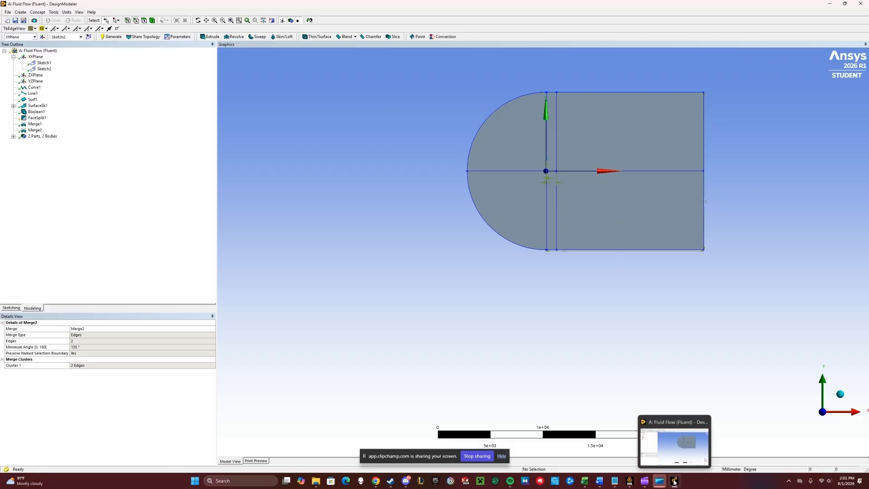
left_click(630, 481)
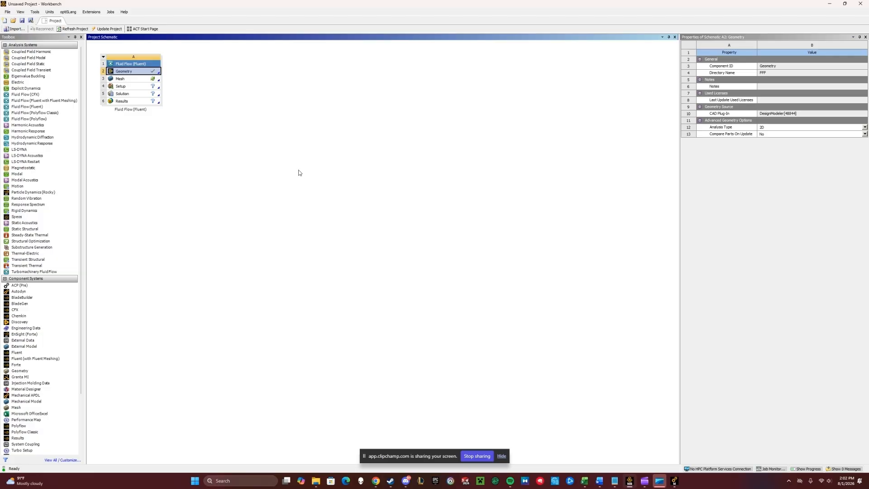
right_click(130, 73)
left_click(146, 124)
double_click(146, 82)
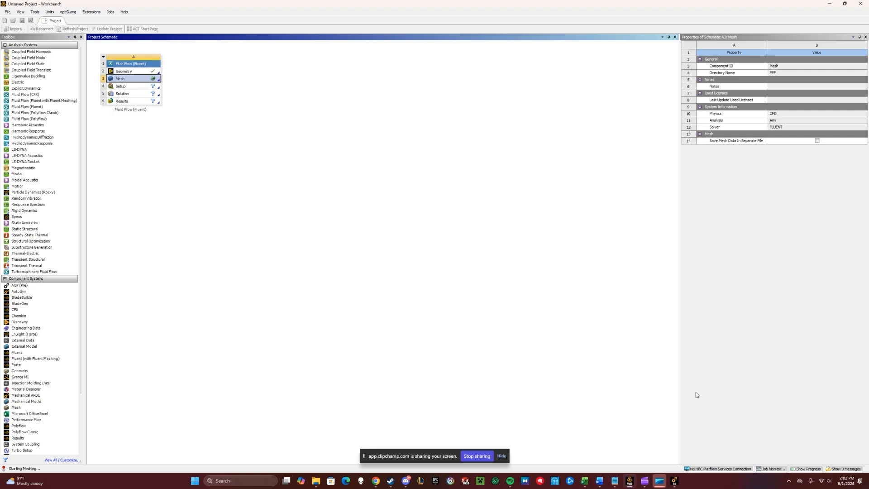
mouse_move(674, 482)
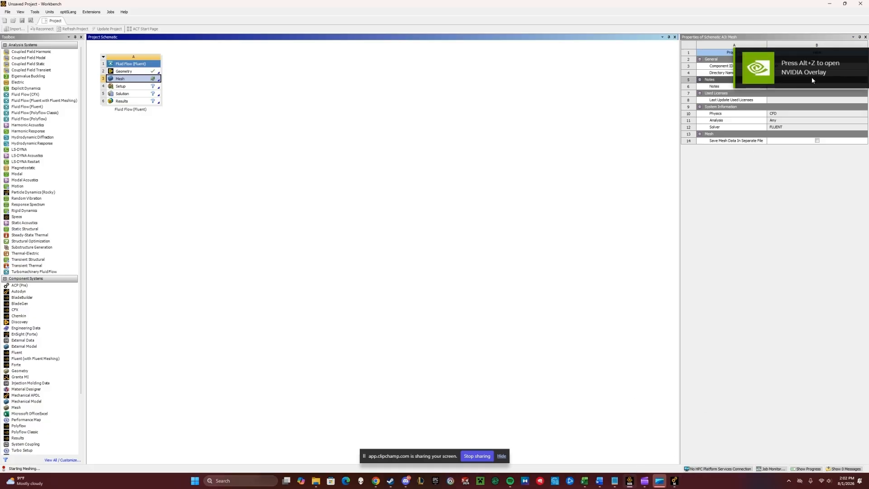
left_click(697, 454)
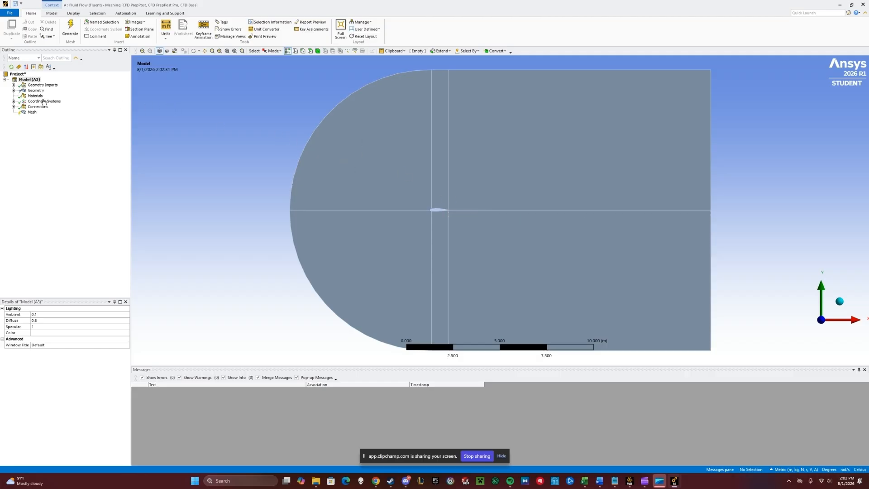
- Suppress the line body under Geometry so only the surface body is meshed
left_click(13, 90)
right_click(44, 96)
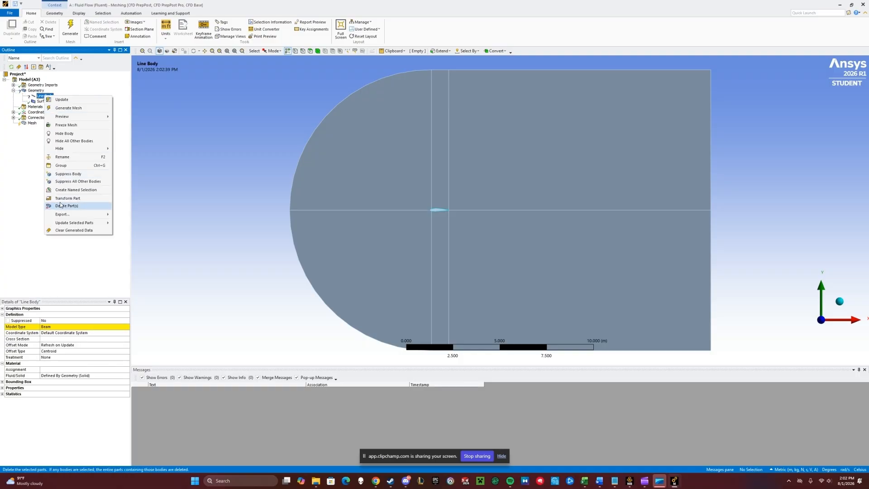
left_click(76, 175)
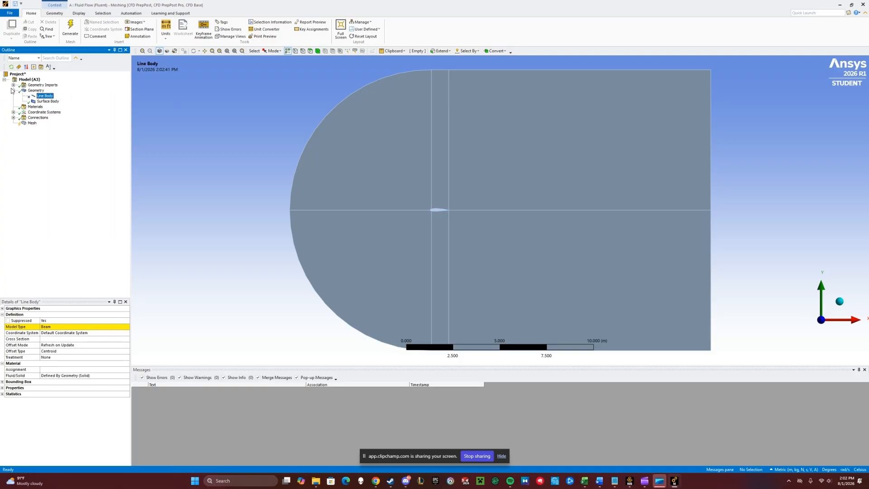
- Insert a Sizing control on the mesh and assign it to the seven block-splitting and outlet edges
left_click(13, 90)
right_click(33, 113)
mouse_move(44, 119)
left_click(117, 136)
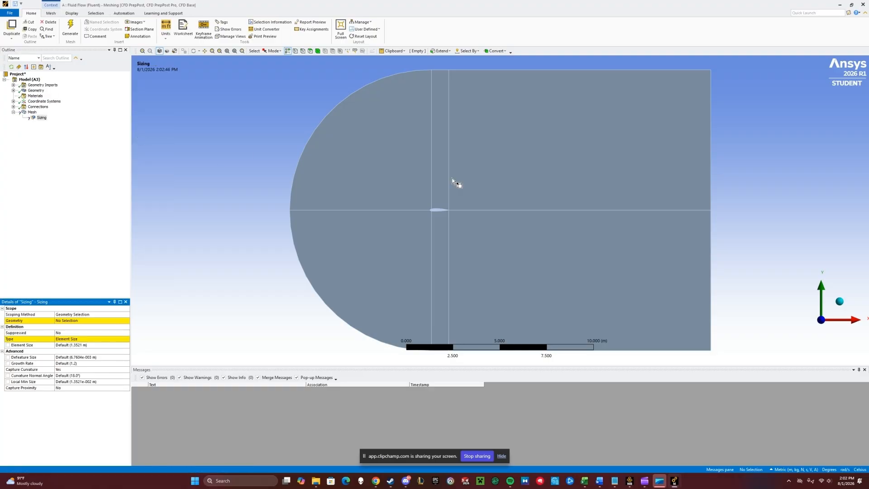
left_click(302, 51)
left_click(710, 156)
left_click(448, 149, "ctrl")
left_click(432, 150, "ctrl")
left_click(406, 209, "ctrl")
left_click(432, 254, "ctrl")
left_click(449, 252, "ctrl")
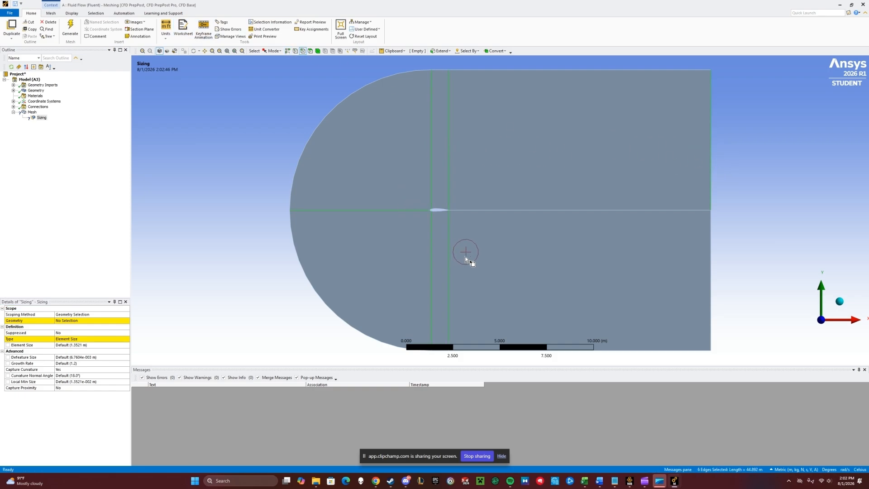
left_click(710, 274, "ctrl")
left_click(73, 320)
left_click(70, 320)
- Set the edge sizing type to Number of Divisions with 150 divisions
left_click(119, 339)
left_click(127, 339)
left_click(78, 350)
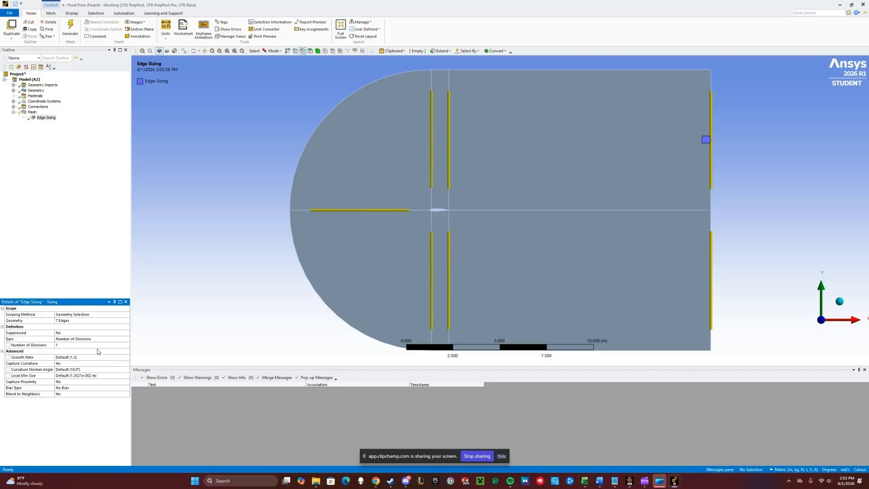
left_click(83, 346)
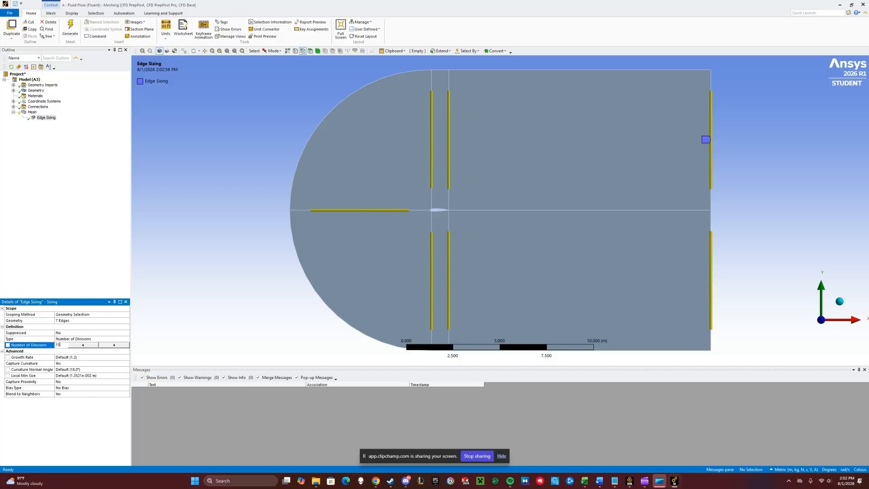
type("150")
key("Return")
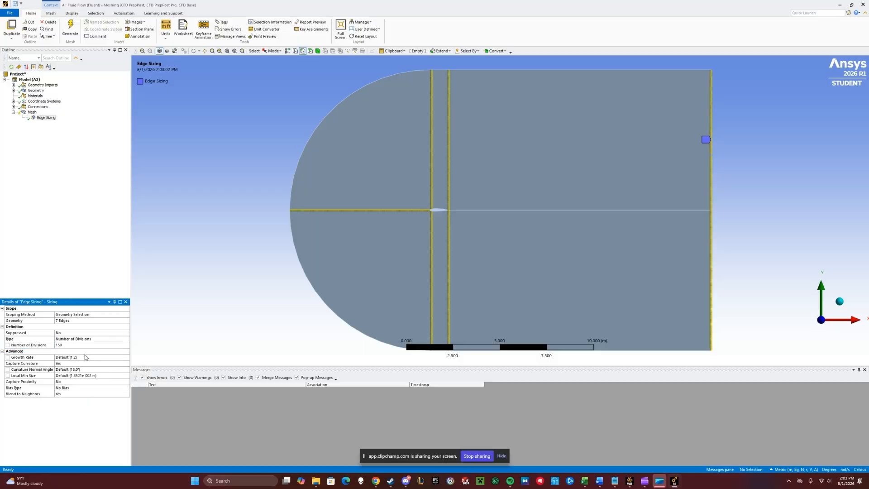
- Set the edge sizing's Capture Curvature to No and its Behavior to Hard
left_click(79, 363)
left_click(126, 363)
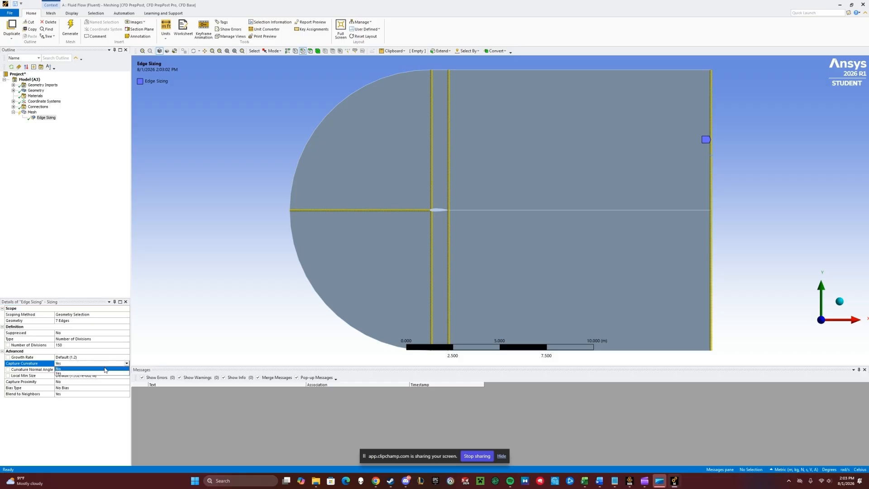
left_click(91, 374)
left_click(127, 357)
left_click(127, 357)
left_click(99, 367)
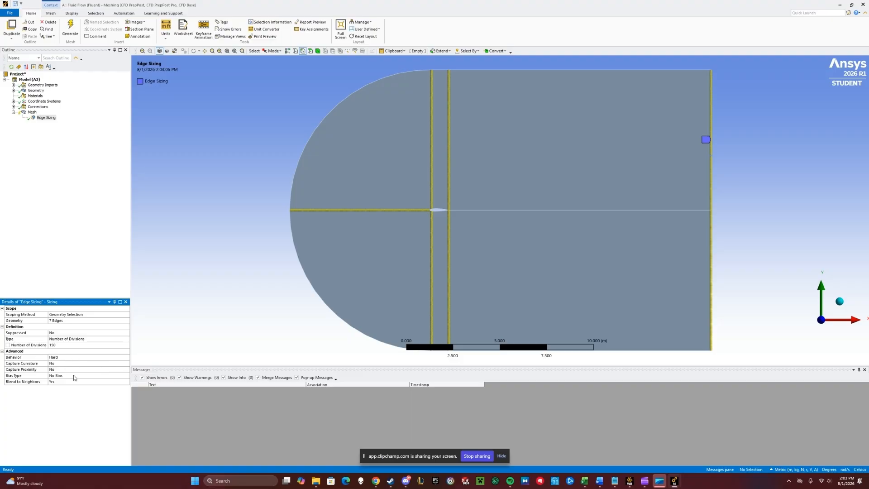
- Apply a one-sided bias type to the edge sizing with a bias factor of 50000
left_click(109, 376)
left_click(127, 375)
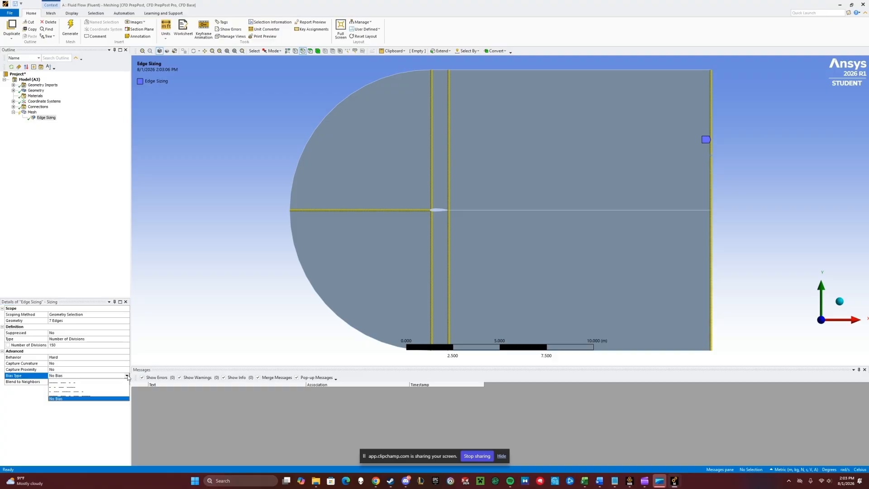
left_click(99, 385)
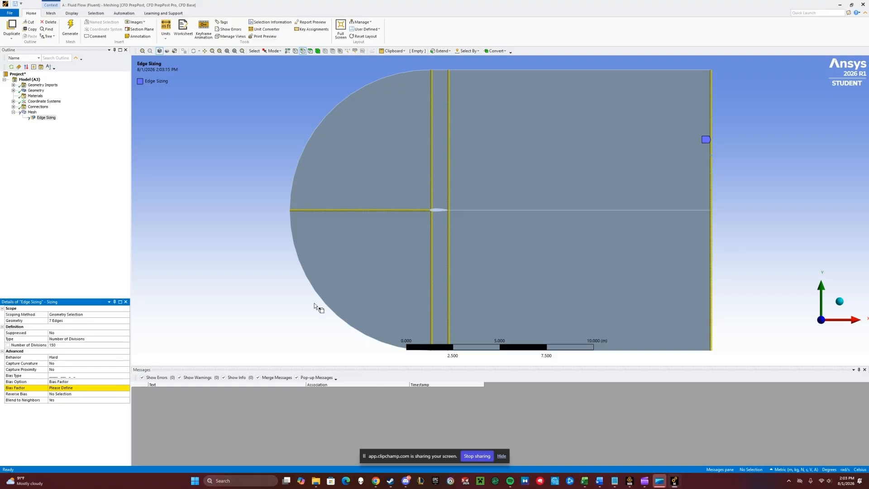
left_click(65, 388)
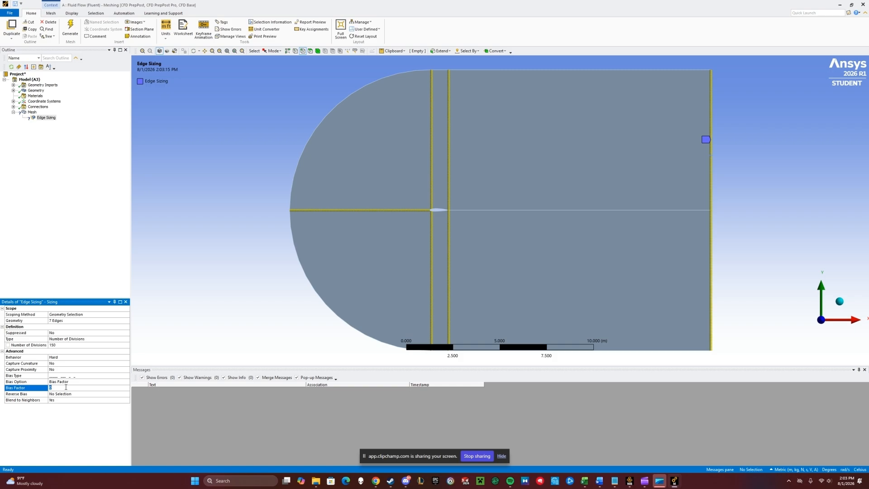
key("Return")
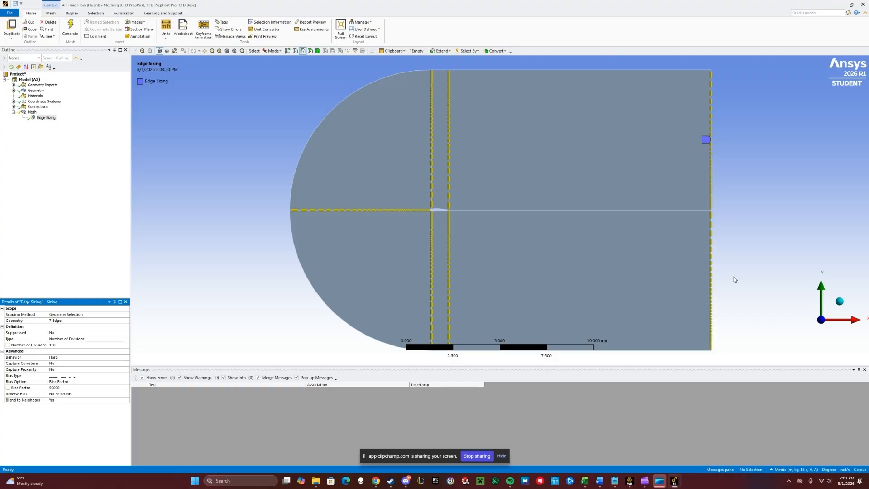
- Reverse the bias direction of the first edge sizing on the two vertical block edges and the outlet edge
left_click(56, 395)
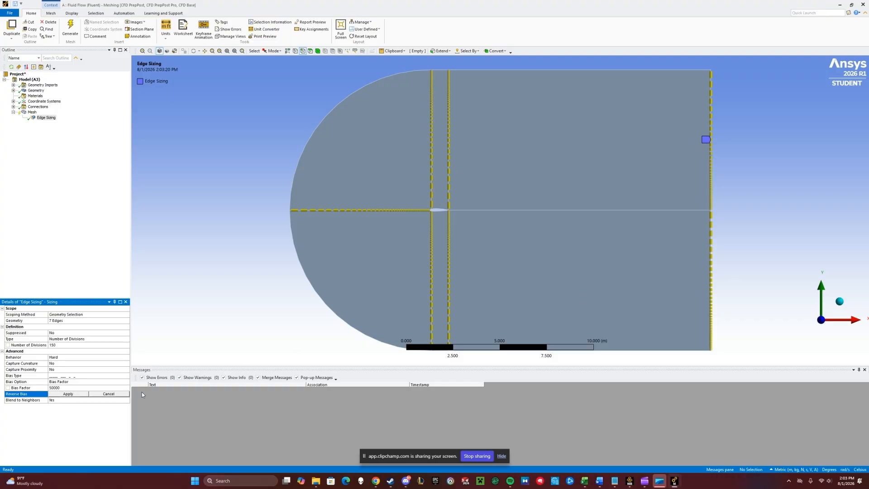
left_click(433, 167)
left_click(449, 167, "ctrl")
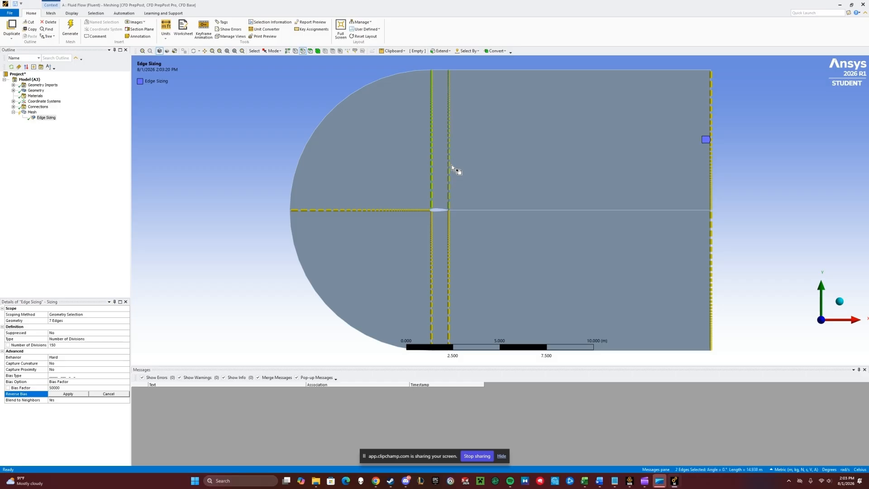
left_click(711, 288, "ctrl")
left_click(67, 394)
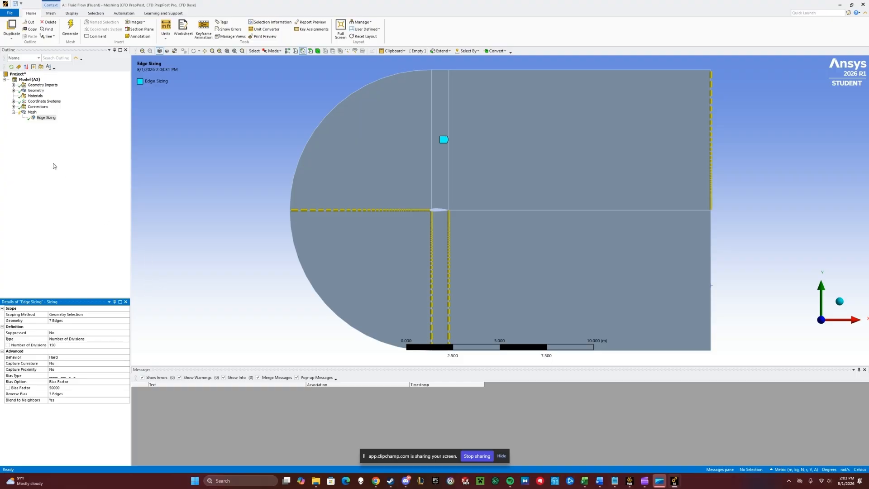
- Insert a second Sizing control and assign it to the three horizontal edges behind the airfoil: top, wake centerline and bottom
right_click(24, 114)
mouse_move(48, 114)
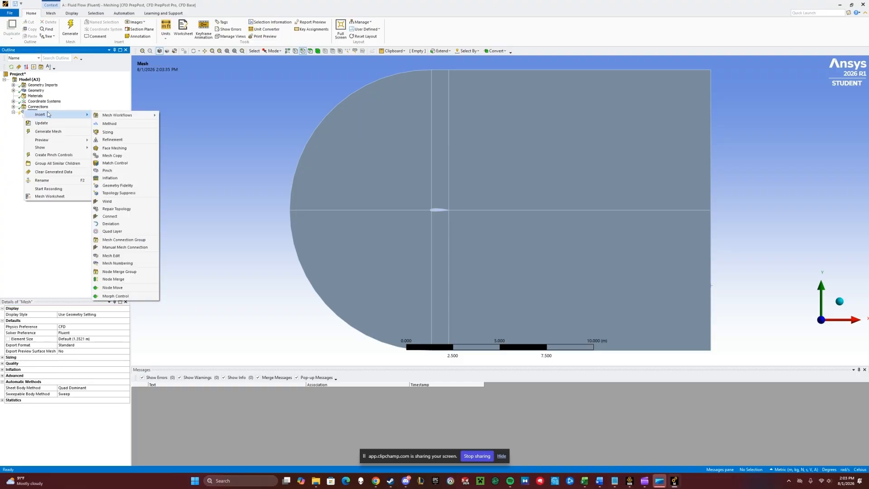
left_click(106, 134)
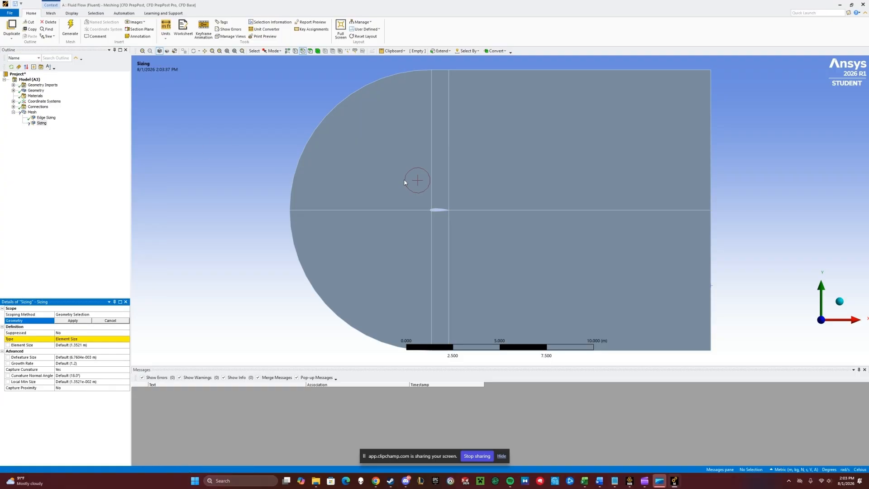
left_click(556, 69)
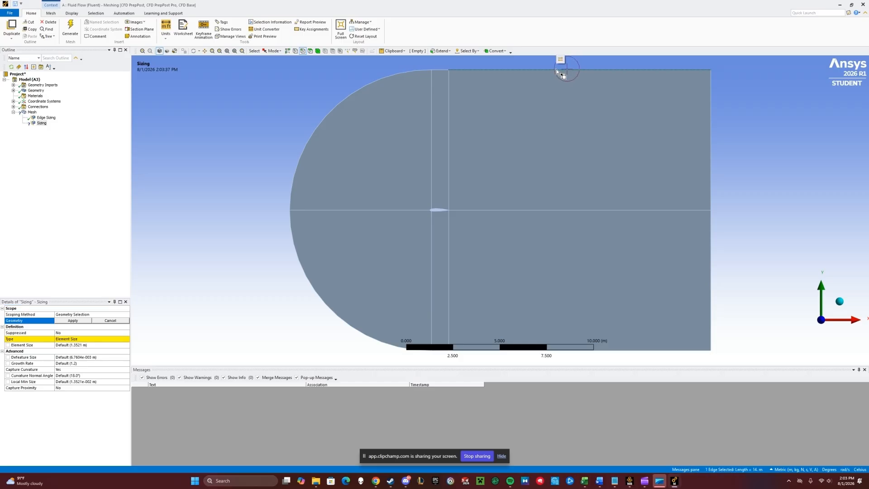
left_click(526, 209, "ctrl")
left_click(648, 350, "ctrl")
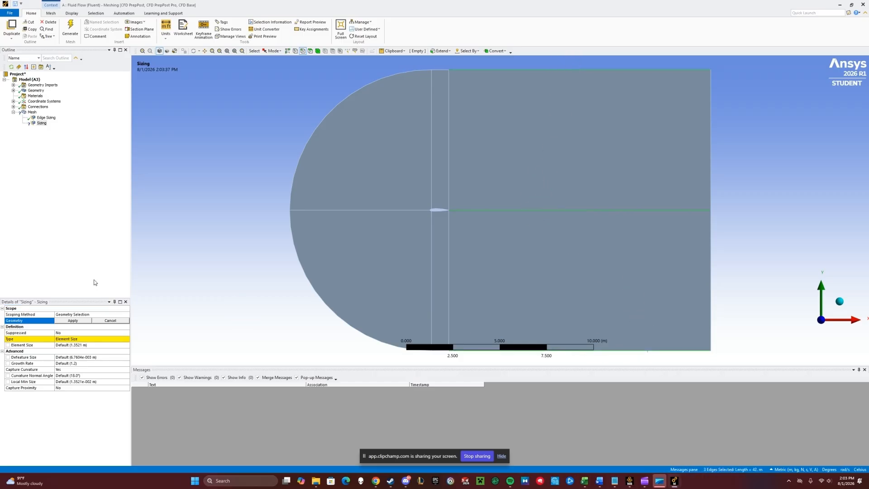
left_click(71, 320)
- Set the second edge sizing's type to Number of Divisions with 150 divisions
left_click(97, 339)
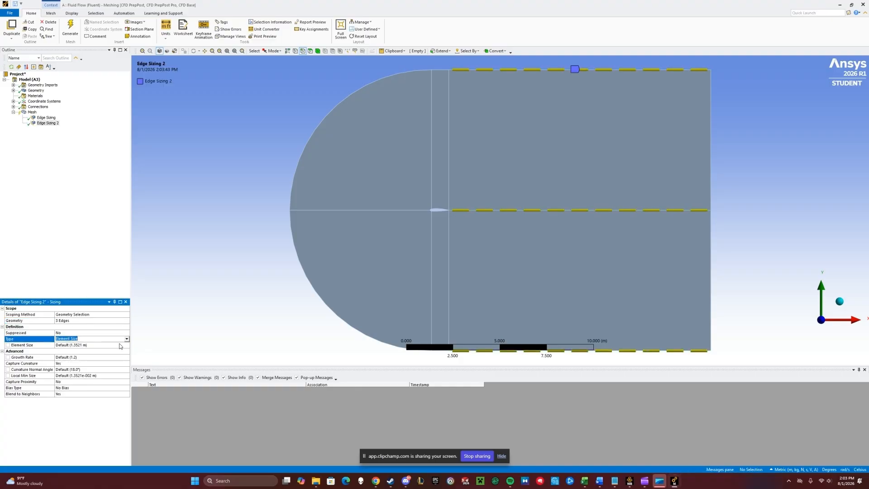
left_click(127, 339)
left_click(96, 352)
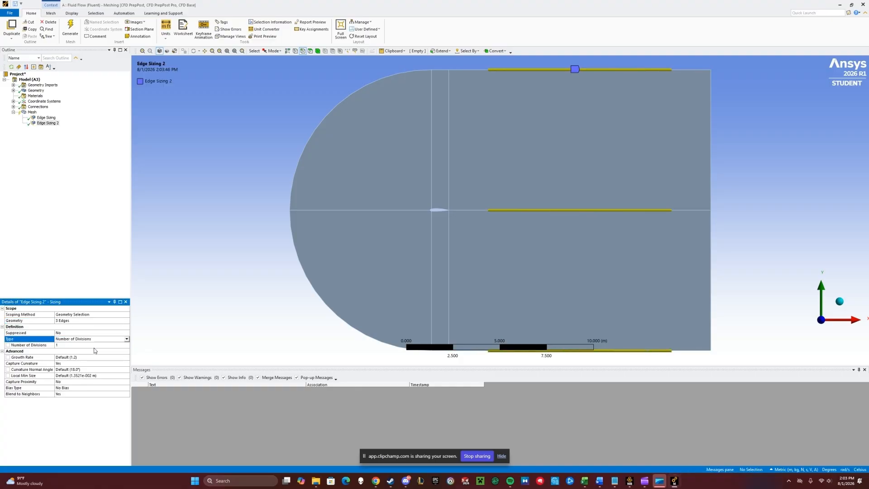
left_click(61, 346)
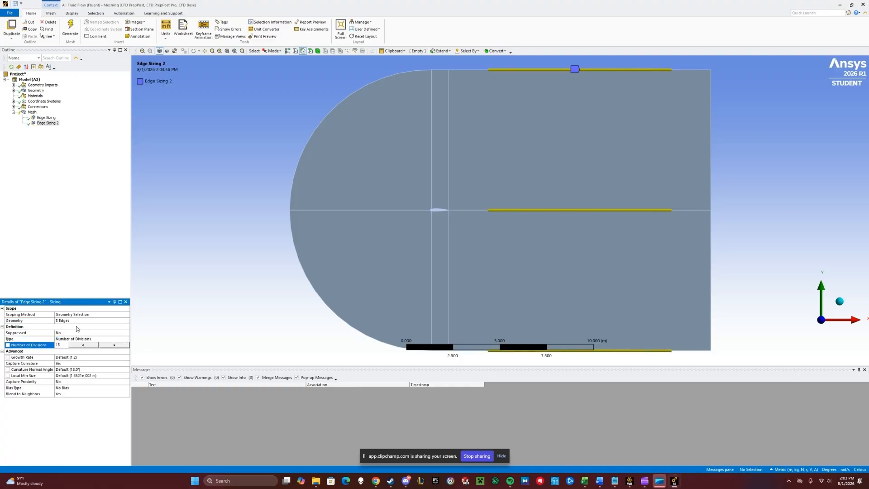
type("150")
key("Return")
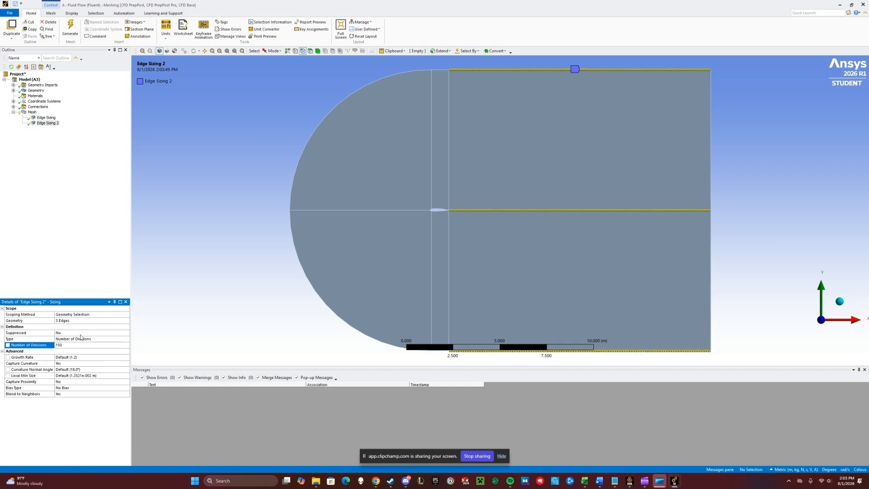
- Set the second edge sizing's Capture Curvature to No and its Behavior to Hard
left_click(75, 362)
left_click(127, 363)
left_click(102, 374)
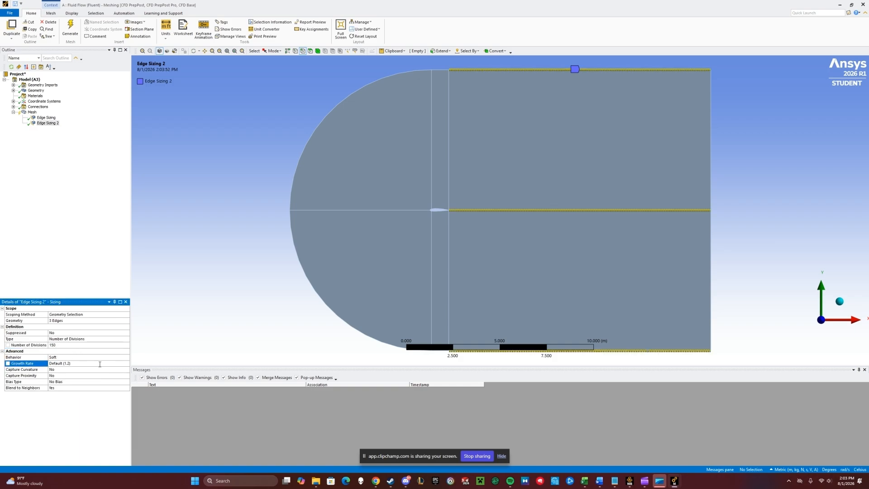
left_click(104, 358)
left_click(127, 357)
left_click(109, 370)
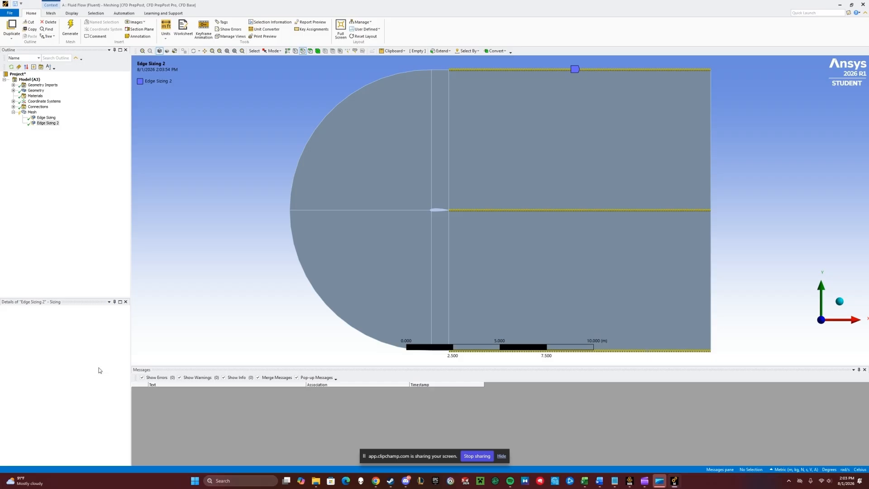
- Apply a one-sided bias type to the second edge sizing with a bias factor of 200
left_click(82, 376)
left_click(127, 376)
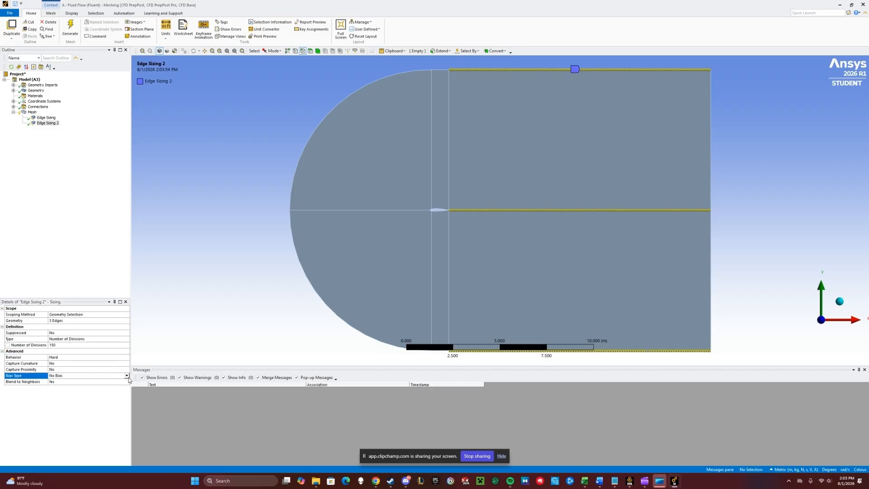
left_click(94, 384)
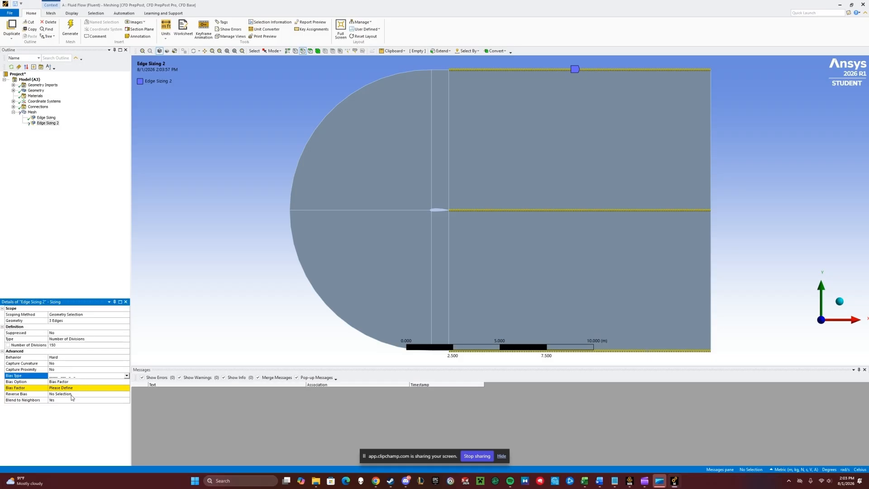
left_click(73, 390)
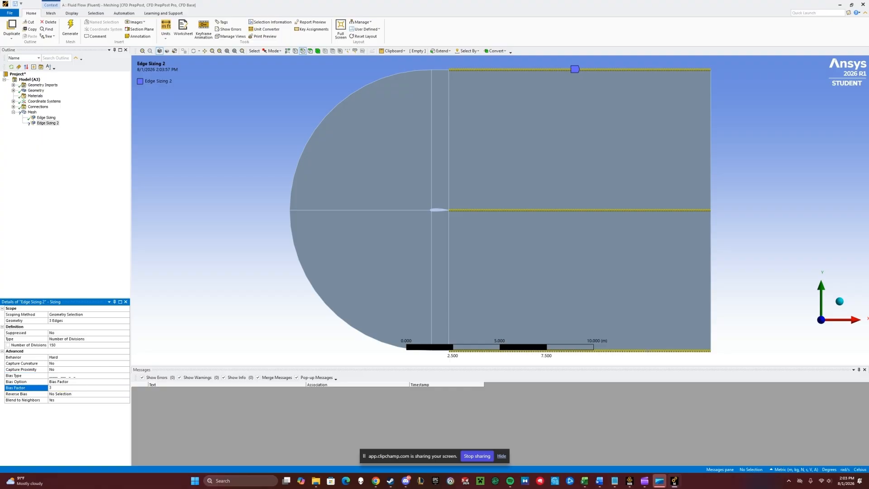
key("Return")
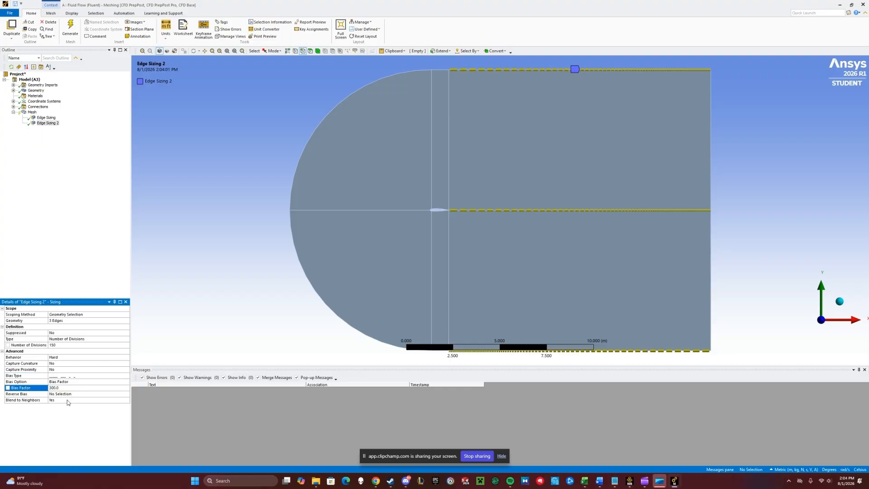
- Reverse the second sizing's bias on the top edge and the wake centerline edge
left_click(76, 395)
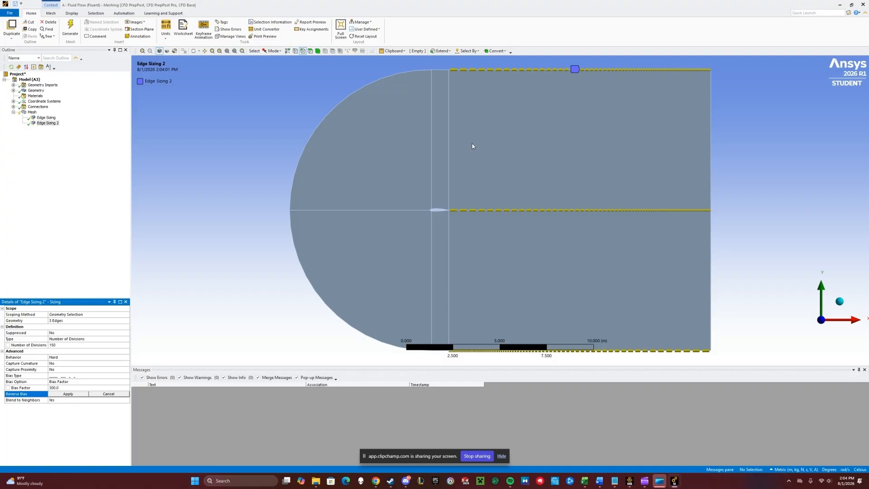
left_click(504, 67)
left_click(499, 211, "ctrl")
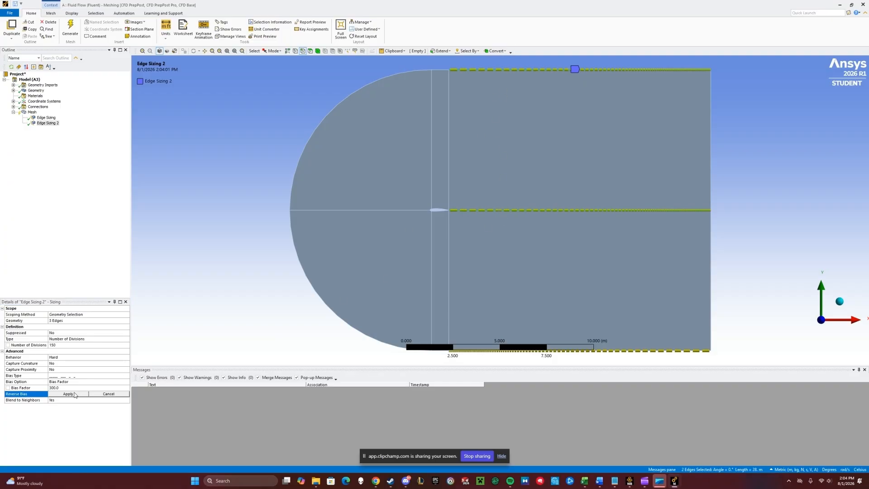
left_click(68, 394)
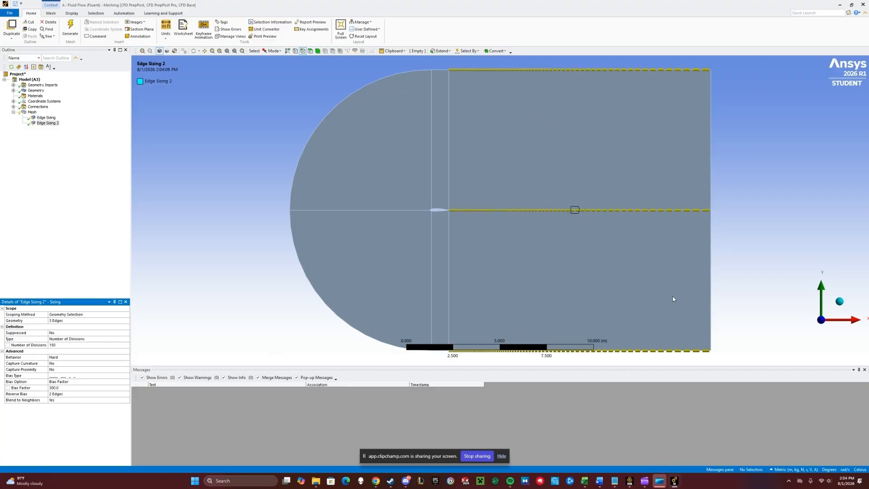
- Insert a third Sizing control and assign it to the four vertical edges of the block splitting line at the airfoil's leading region
right_click(32, 111)
mouse_move(90, 119)
left_click(118, 132)
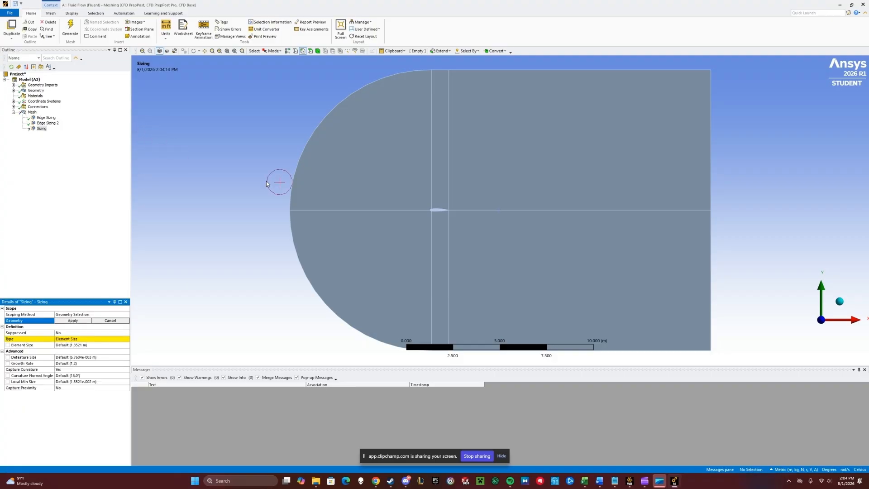
left_click(444, 72)
left_click(439, 210, "ctrl")
left_click(438, 209, "ctrl")
left_click(437, 349, "ctrl")
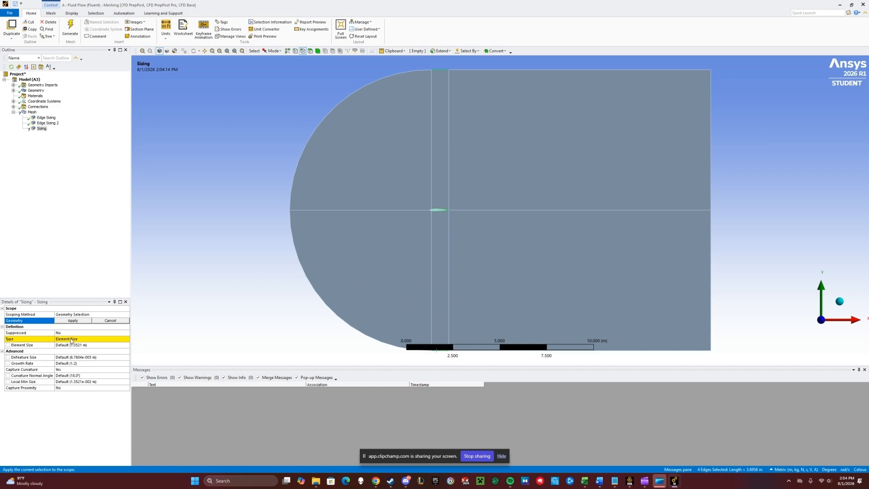
left_click(79, 324)
- Set the third edge sizing's type to Number of Divisions with 150 divisions
left_click(105, 338)
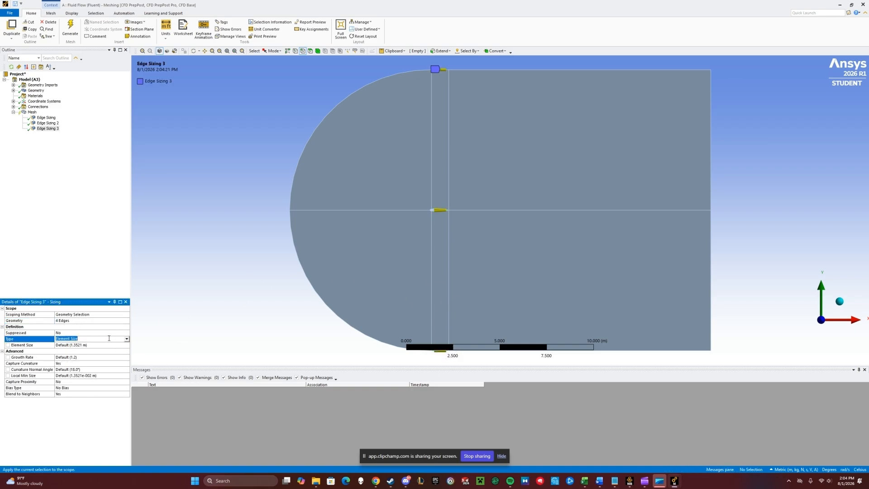
left_click(127, 339)
left_click(94, 348)
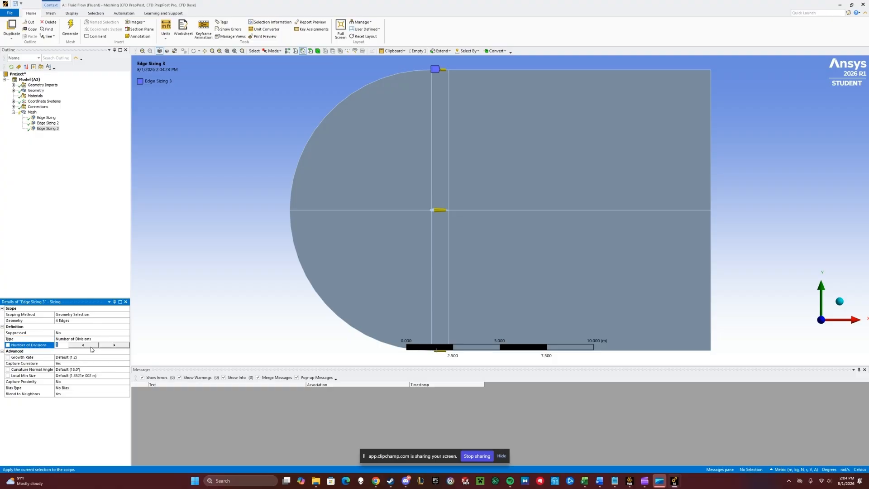
key("Return")
- Set the third edge sizing's Capture Curvature to No and its Behavior to Hard
left_click(74, 364)
left_click(126, 363)
left_click(104, 368)
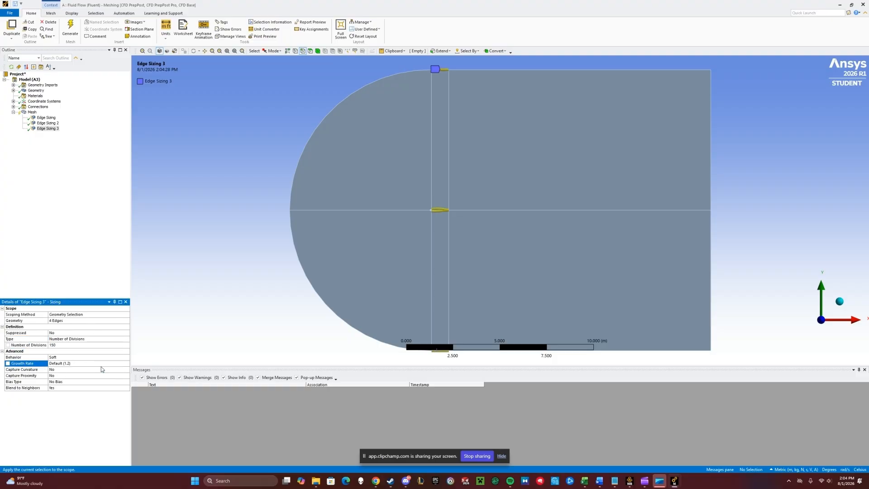
left_click(127, 357)
left_click(126, 358)
left_click(107, 365)
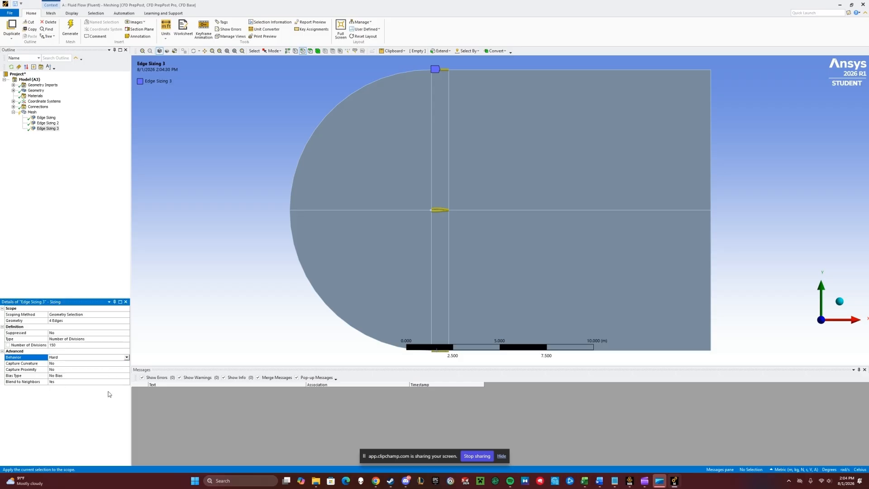
- Insert a fourth Sizing control and assign it to the two inlet arc edges and the two airfoil surface edges
right_click(32, 116)
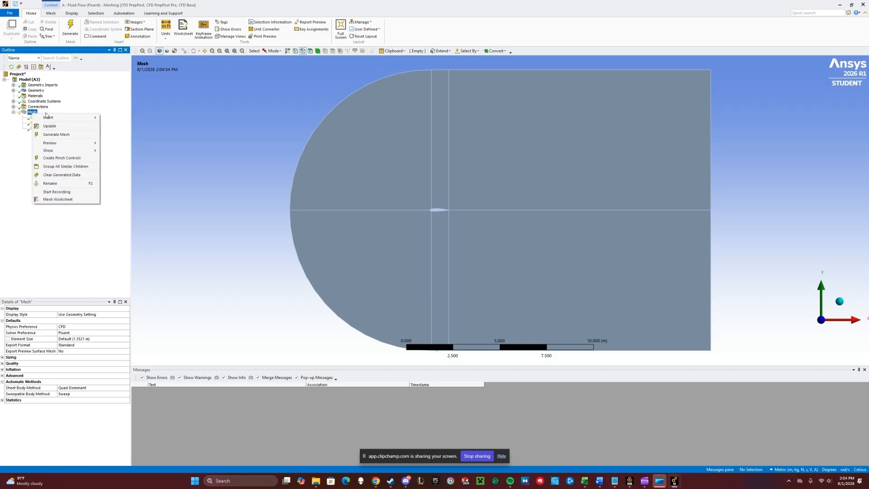
mouse_move(55, 117)
left_click(120, 136)
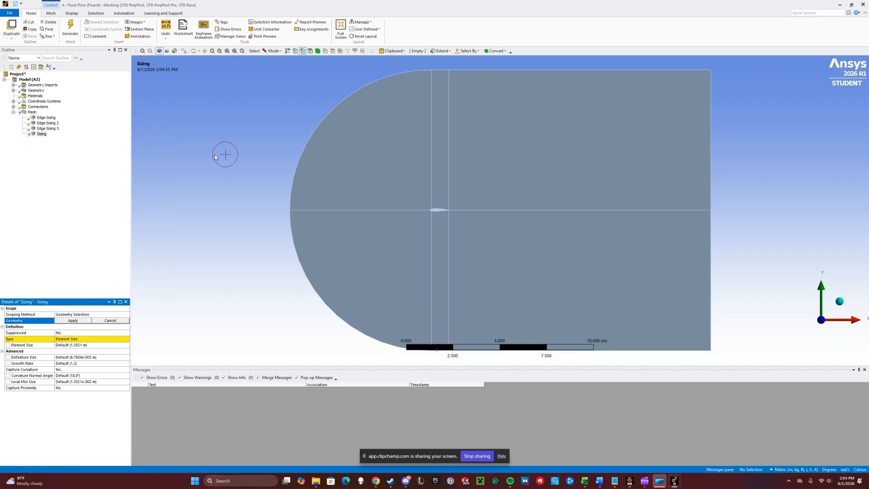
left_click(316, 132)
left_click(307, 270, "ctrl")
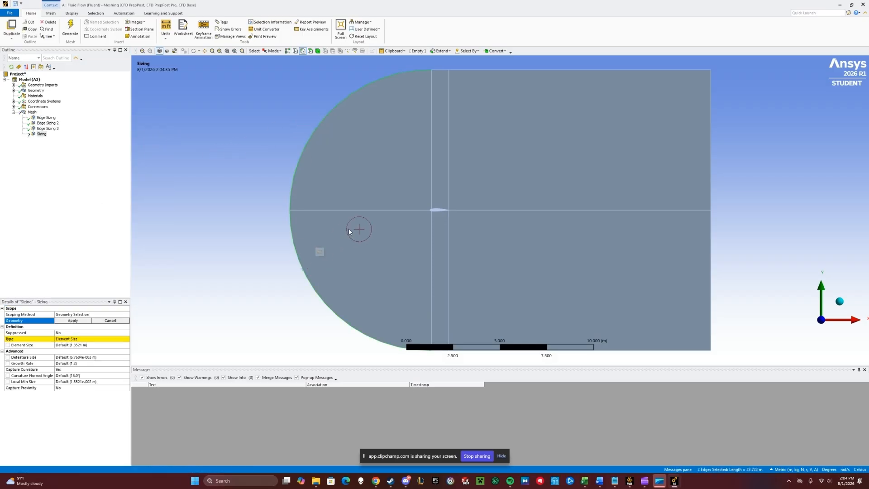
scroll(355, 229, "up", 5)
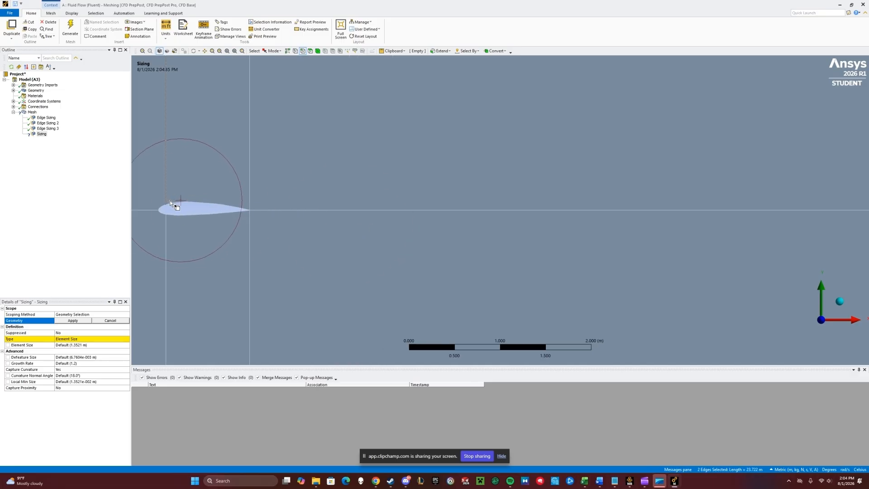
left_click(159, 213, "ctrl")
left_click(161, 216, "ctrl")
scroll(256, 259, "down", 3)
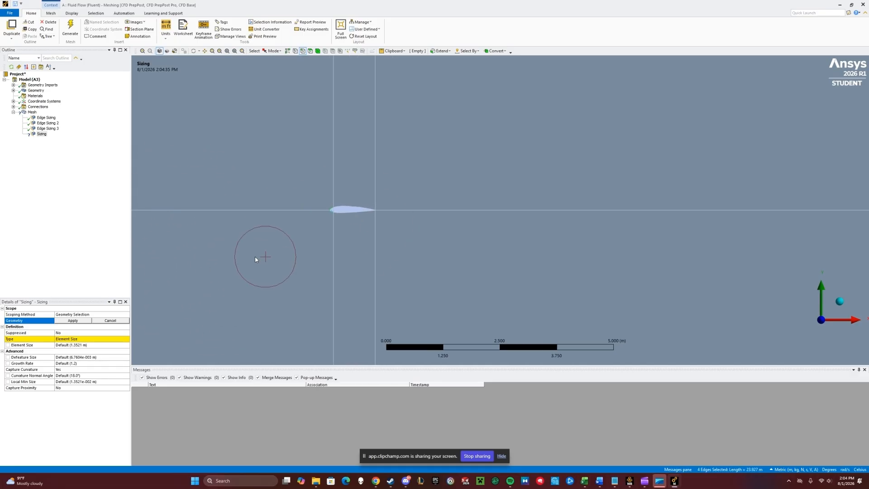
left_click(72, 320)
- Set the fourth edge sizing's type to Number of Divisions with 150 divisions
left_click(73, 339)
left_click(127, 339)
left_click(97, 348)
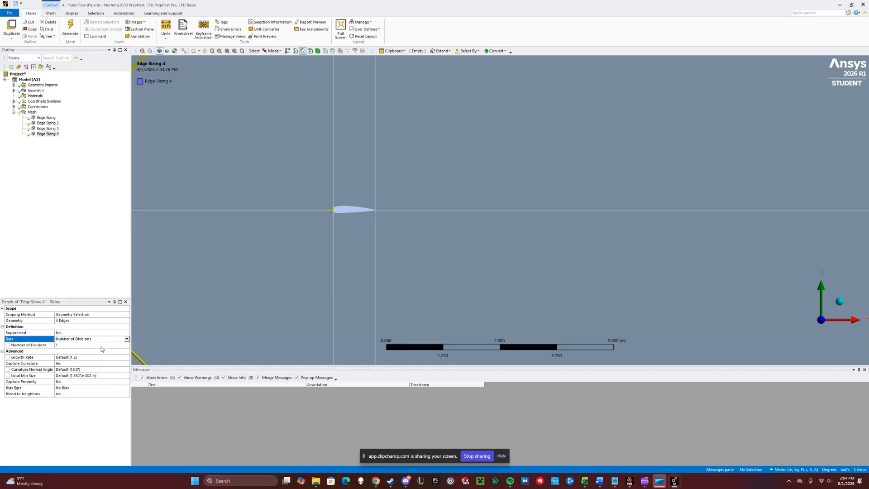
left_click(97, 347)
type("150")
key("Return")
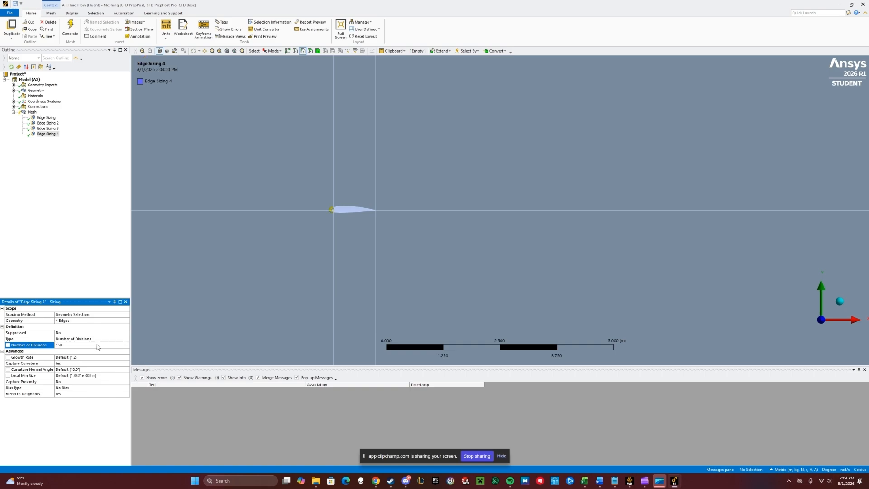
- Set the fourth edge sizing's Capture Curvature to No and its Behavior to Hard
left_click(64, 366)
left_click(127, 363)
left_click(106, 372)
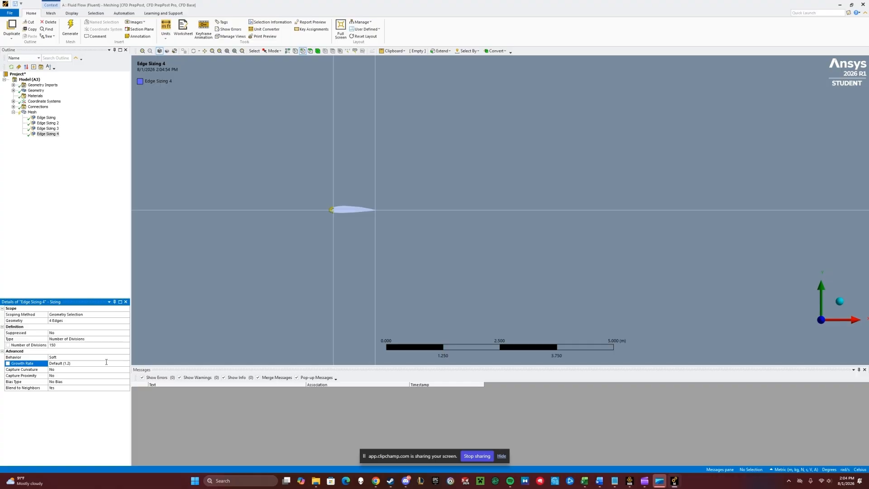
left_click(127, 358)
left_click(127, 357)
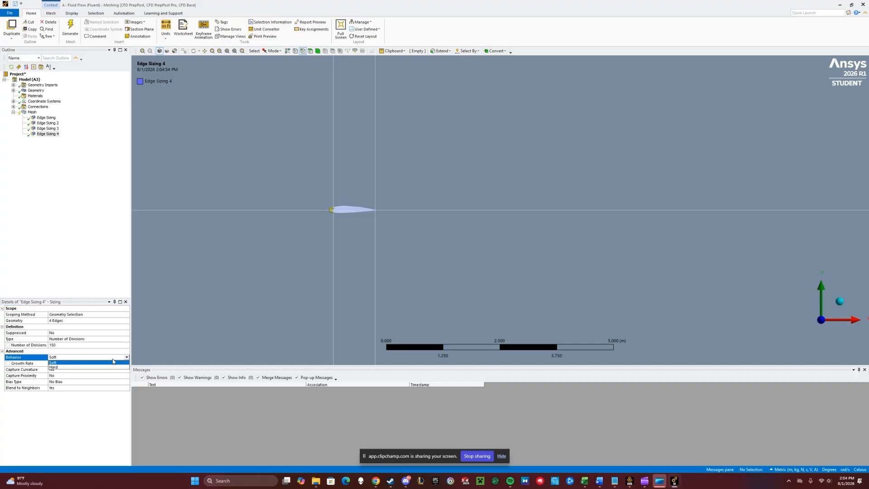
left_click(105, 367)
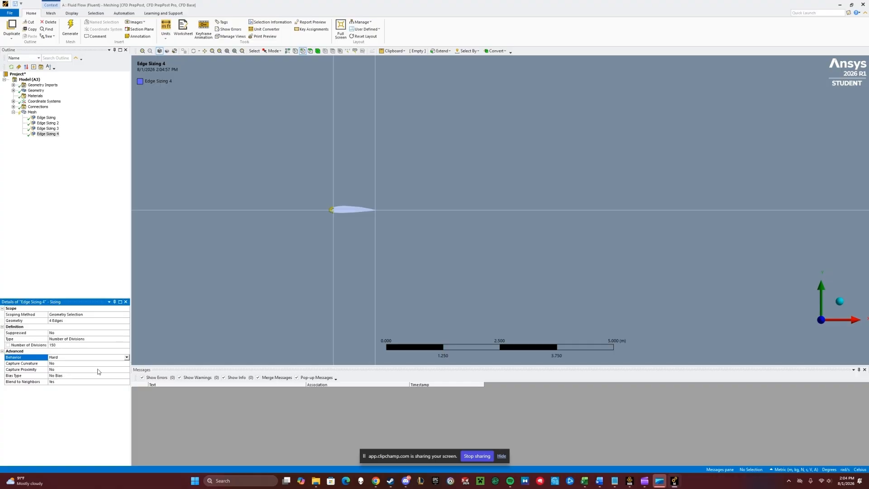
- Insert a Face Meshing control and assign it to all six faces of the fluid domain
right_click(32, 112)
mouse_move(51, 118)
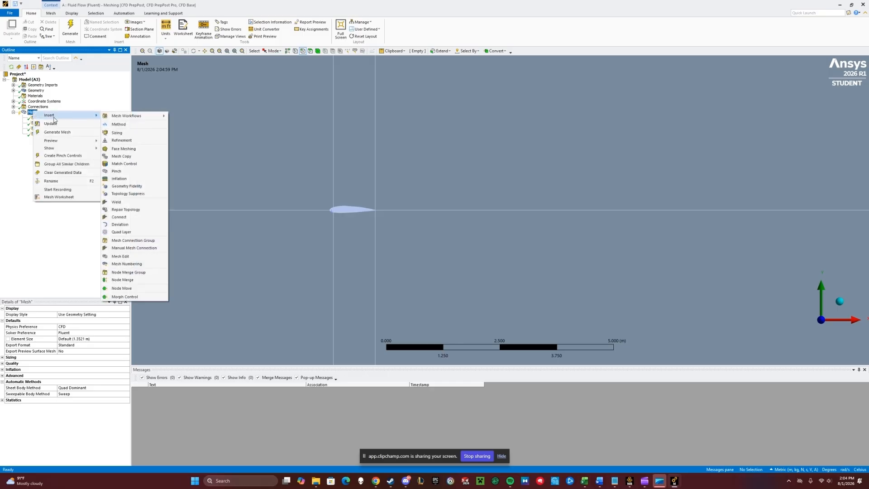
left_click(146, 149)
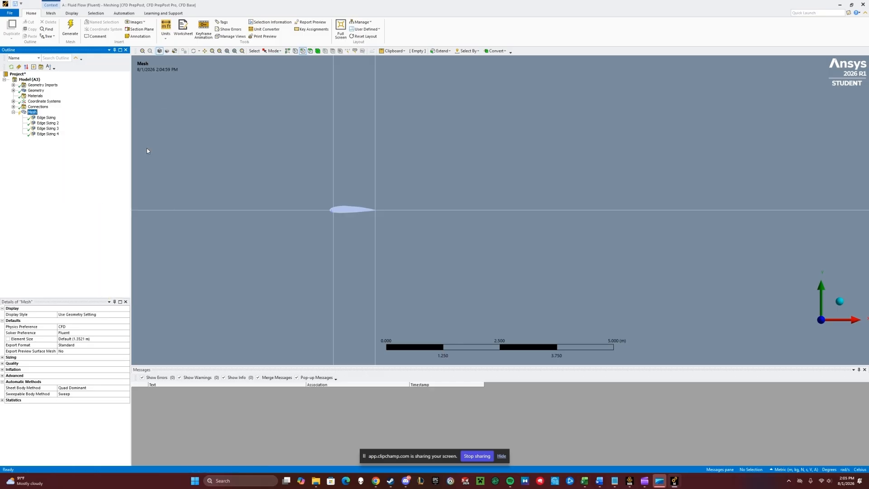
left_click(295, 159)
left_click(368, 148, "ctrl")
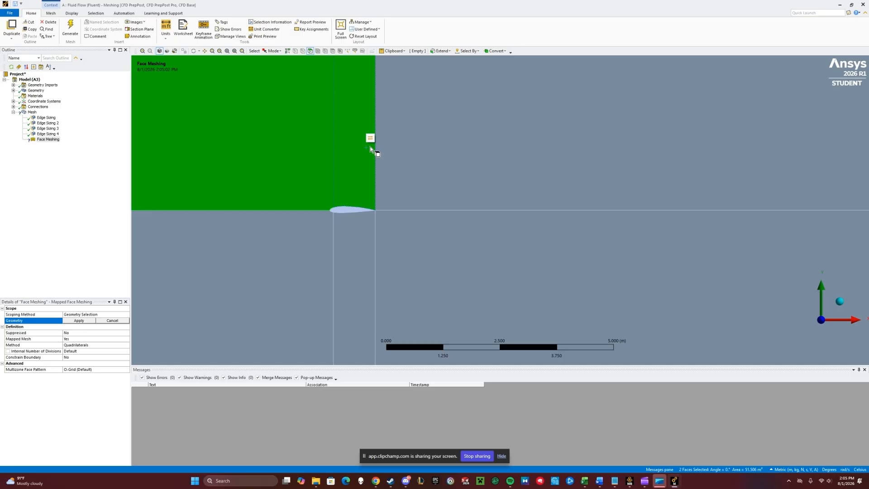
left_click(399, 190, "ctrl")
left_click(427, 236, "ctrl")
left_click(357, 249, "ctrl")
left_click(284, 255, "ctrl")
left_click(78, 320)
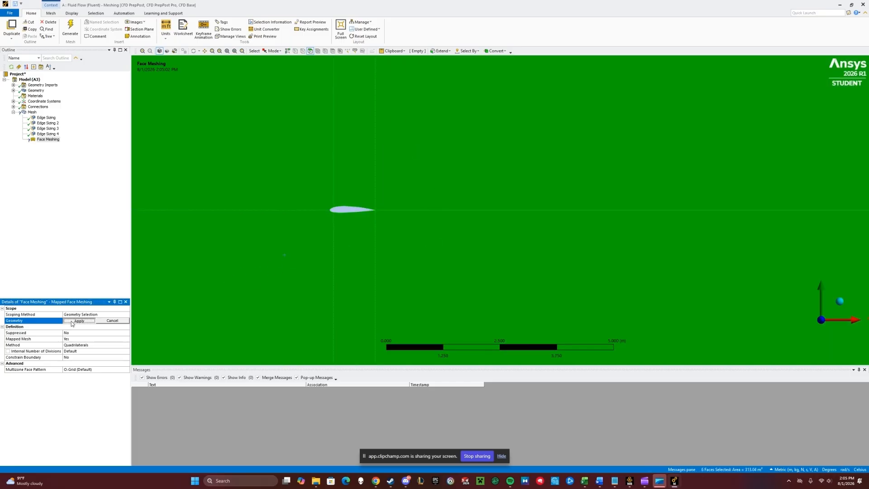
- Generate the mesh
left_click(33, 113)
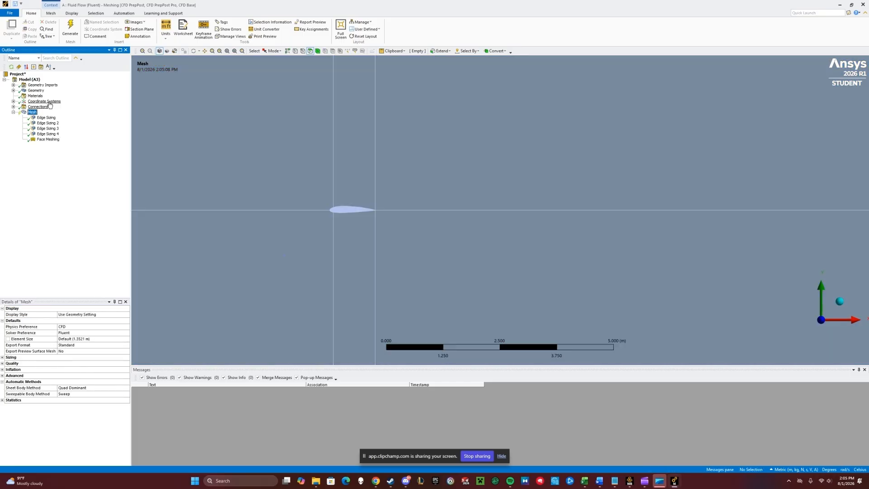
left_click(74, 28)
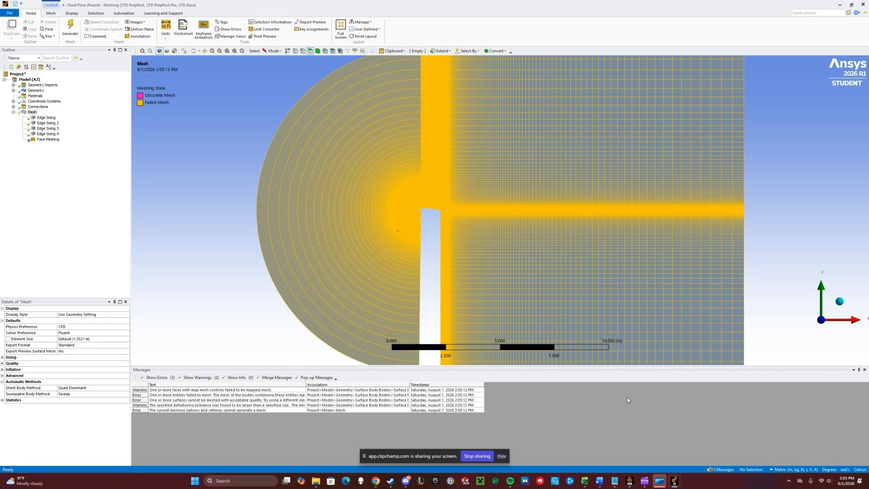
- Switch to Workbench and open the Final_project_EAS3101 project without saving the current one
mouse_move(629, 479)
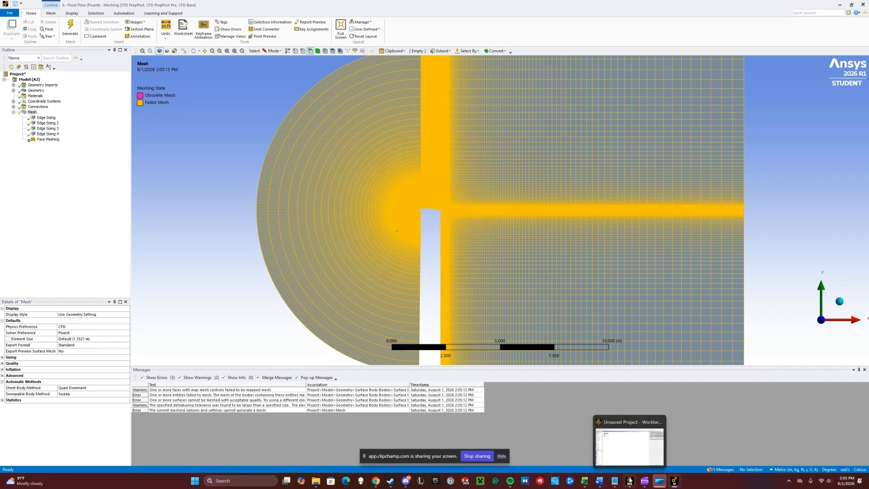
left_click(637, 458)
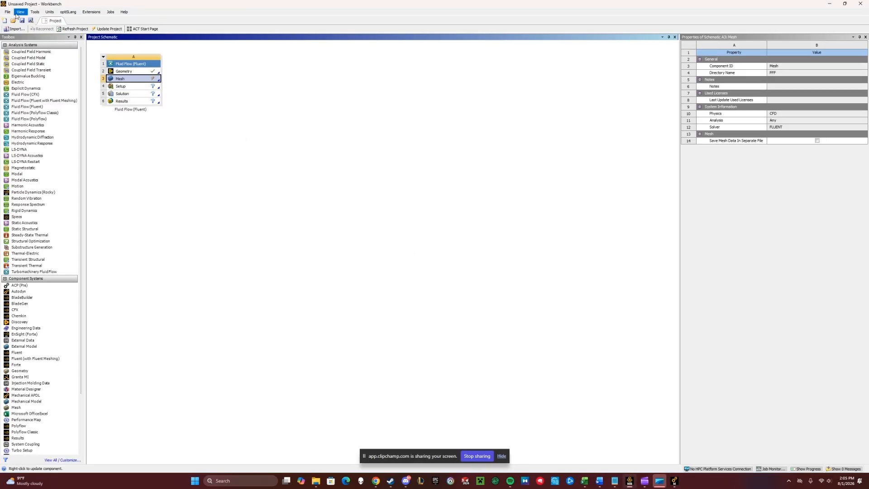
left_click(7, 11)
left_click(20, 27)
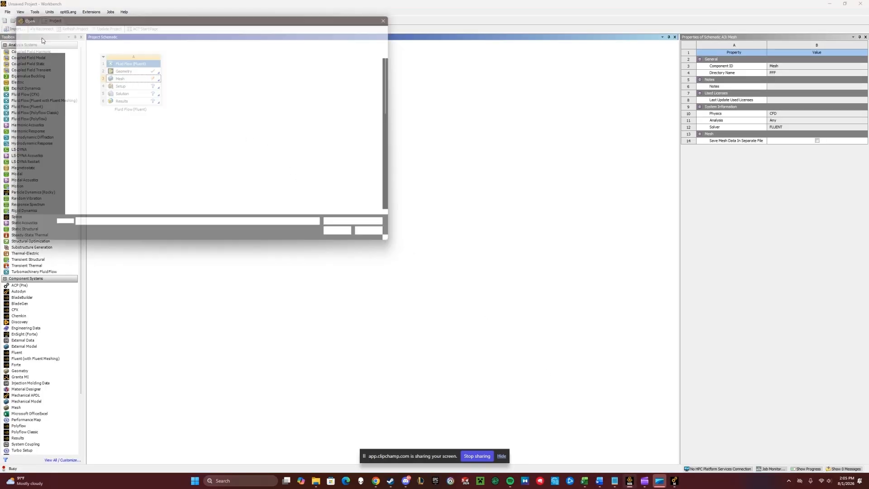
scroll(117, 149, "down", 8)
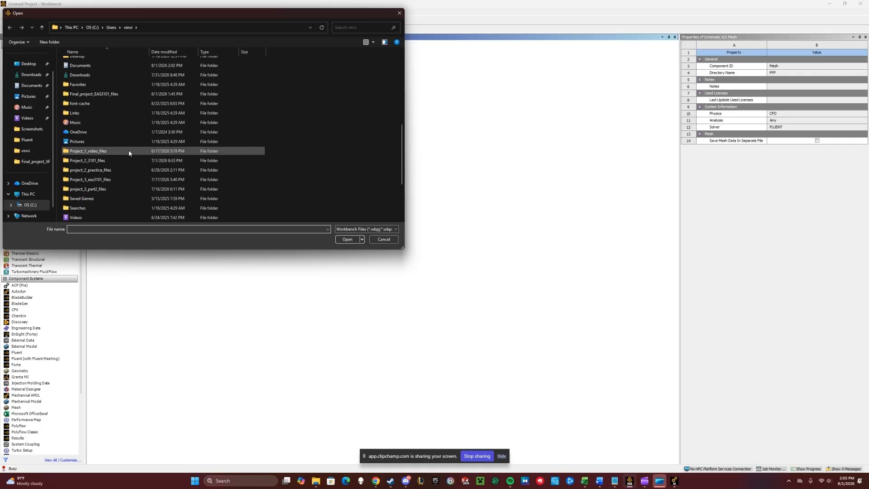
left_click(119, 94)
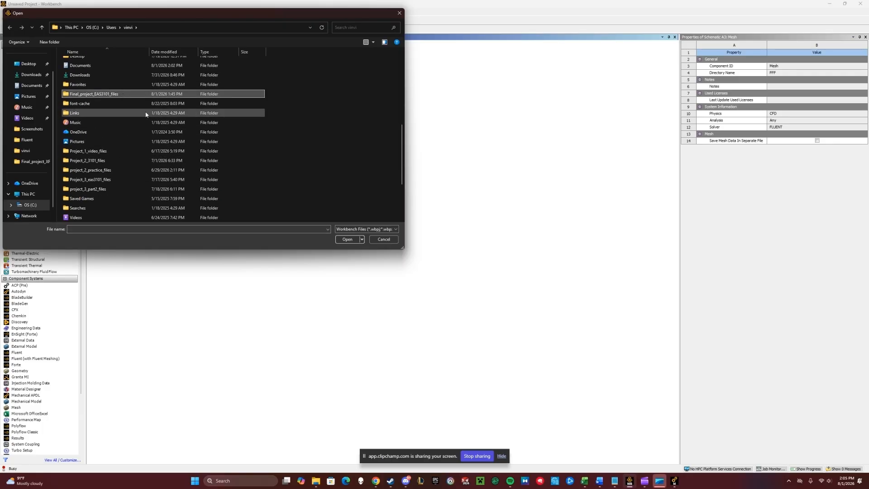
scroll(143, 156, "down", 3)
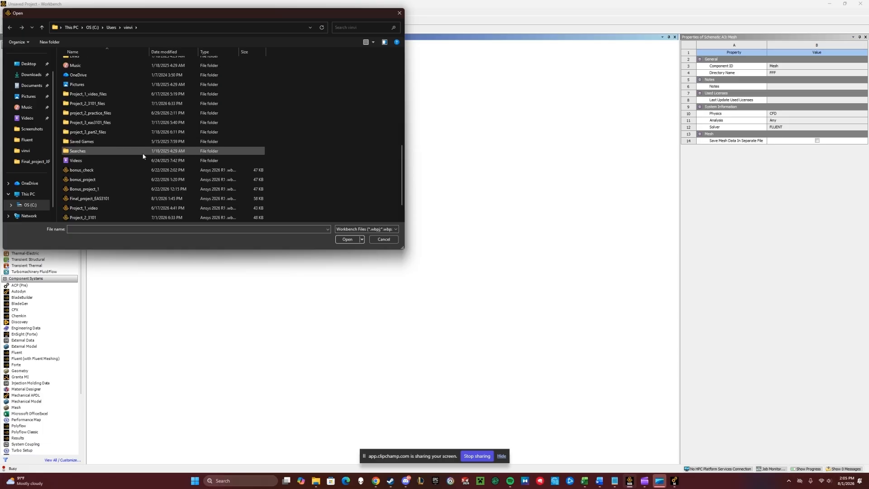
double_click(117, 170)
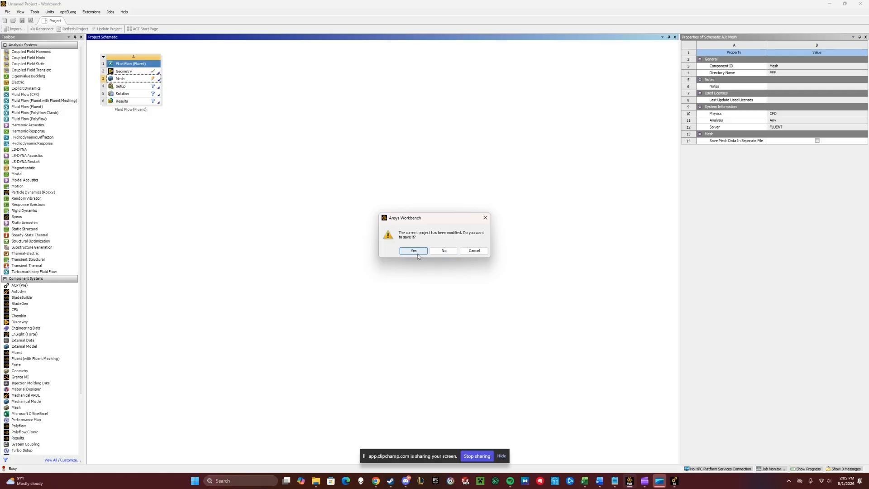
left_click(444, 252)
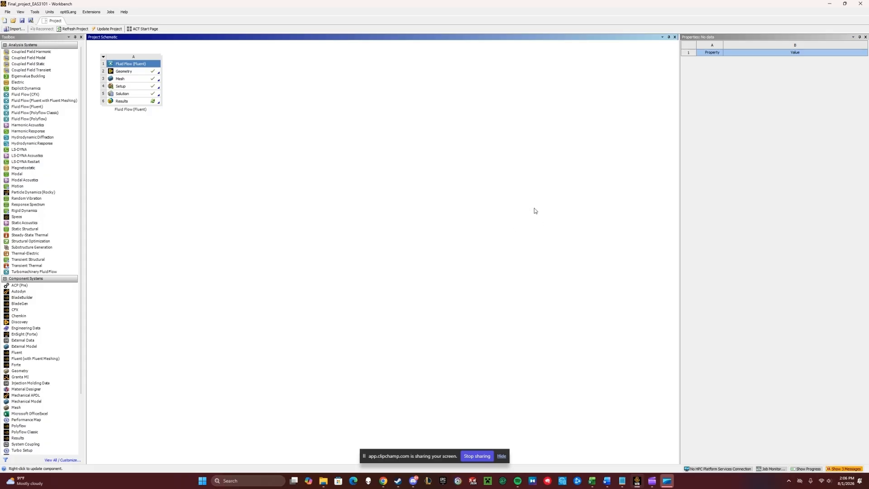
- Open the project's mesh in Meshing and display the generated mesh
double_click(149, 79)
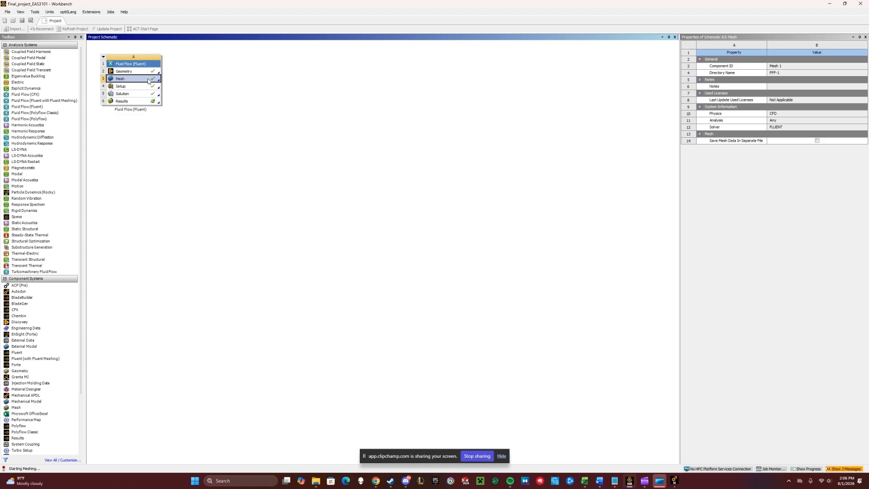
left_click(680, 481)
scroll(614, 222, "down", 10)
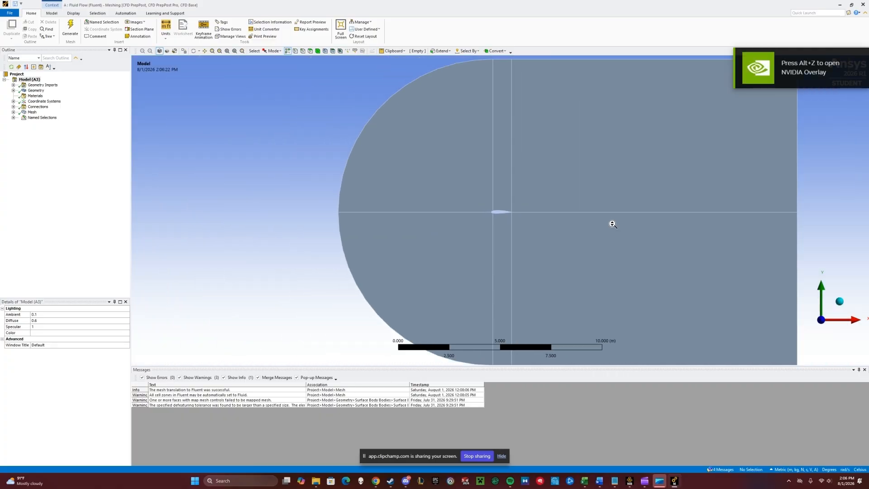
scroll(613, 224, "down", 2)
left_click(32, 111)
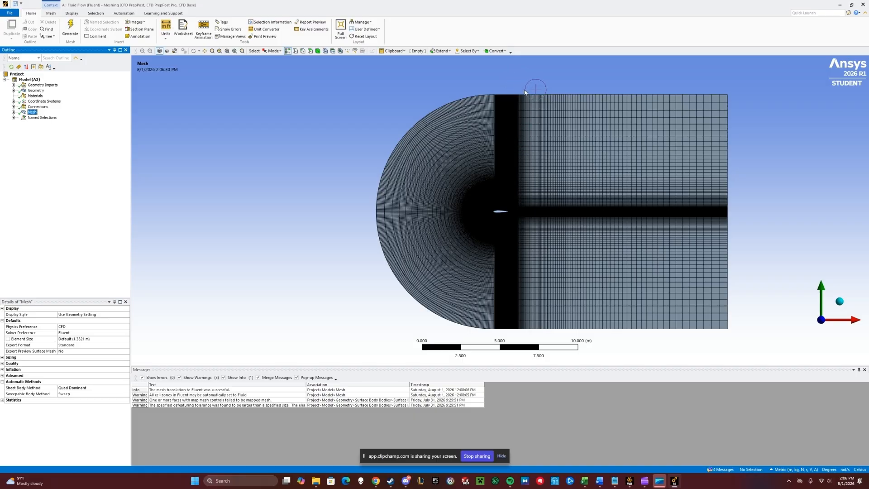
left_click(303, 50)
left_click(545, 95)
left_click(503, 95, "ctrl")
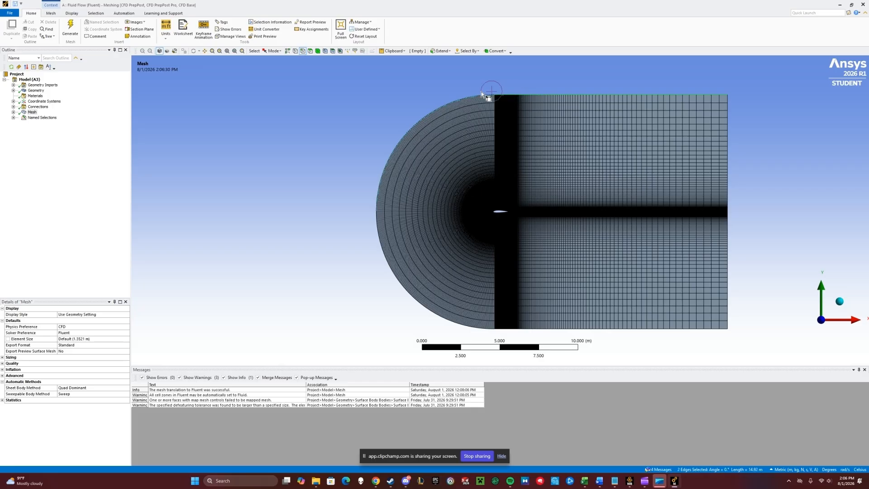
left_click(467, 100, "ctrl")
left_click(378, 242, "ctrl")
left_click(503, 327, "ctrl")
left_click(525, 329, "ctrl")
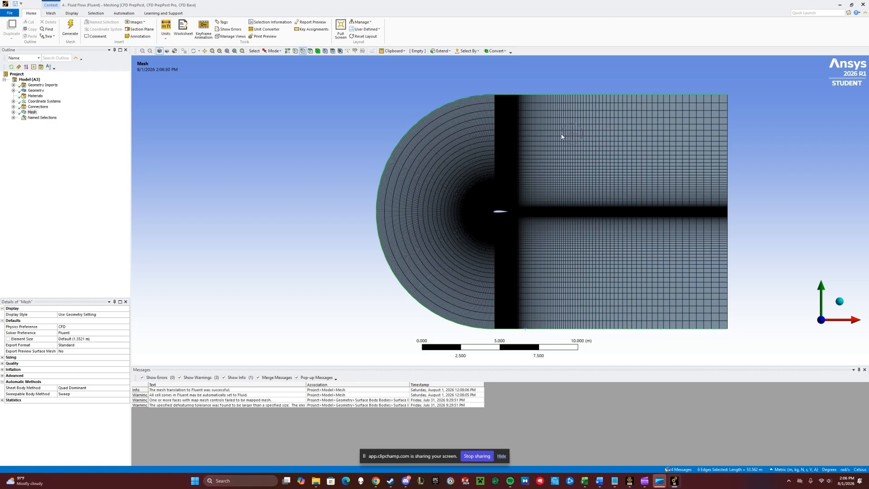
key("n")
left_click(452, 289)
- Examine the existing inlet, outlet and airfoil named selections against the domain's outlet and airfoil edges
left_click(13, 117)
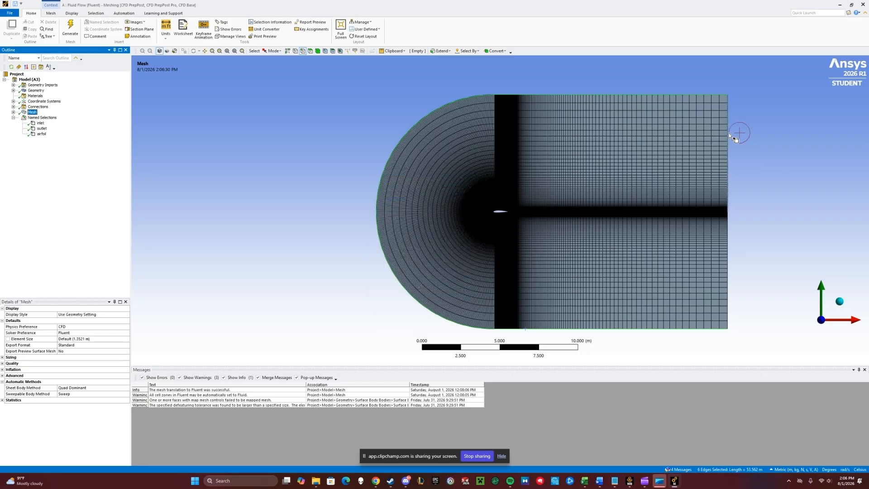
left_click(728, 135)
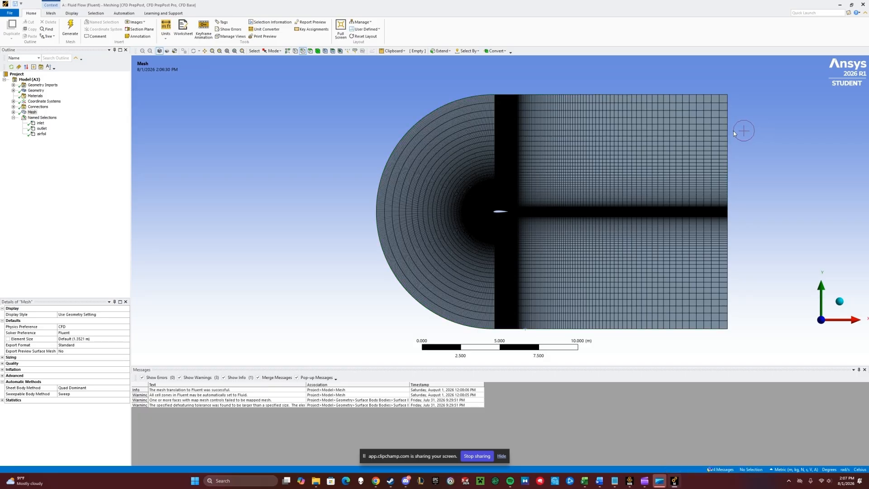
left_click(716, 195, "ctrl")
key("n")
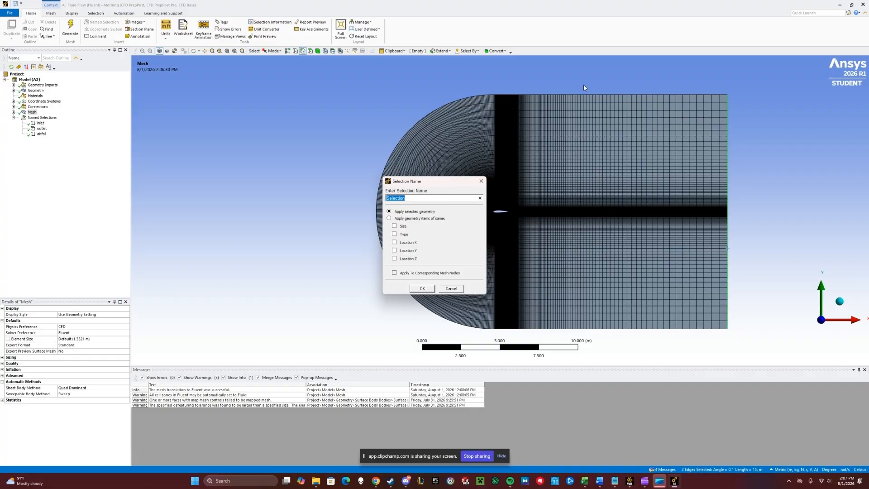
left_click(451, 288)
scroll(465, 240, "up", 10)
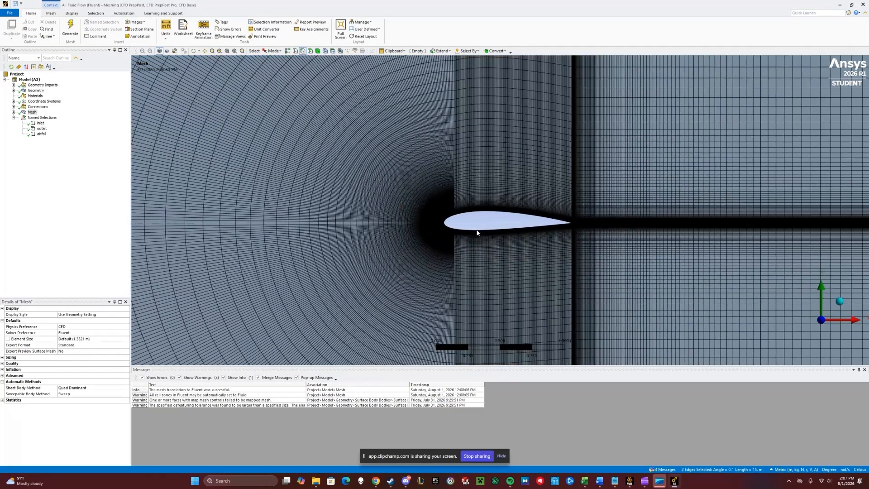
scroll(477, 232, "up", 2)
left_click(497, 237)
left_click(431, 232, "ctrl")
left_click(431, 219, "ctrl")
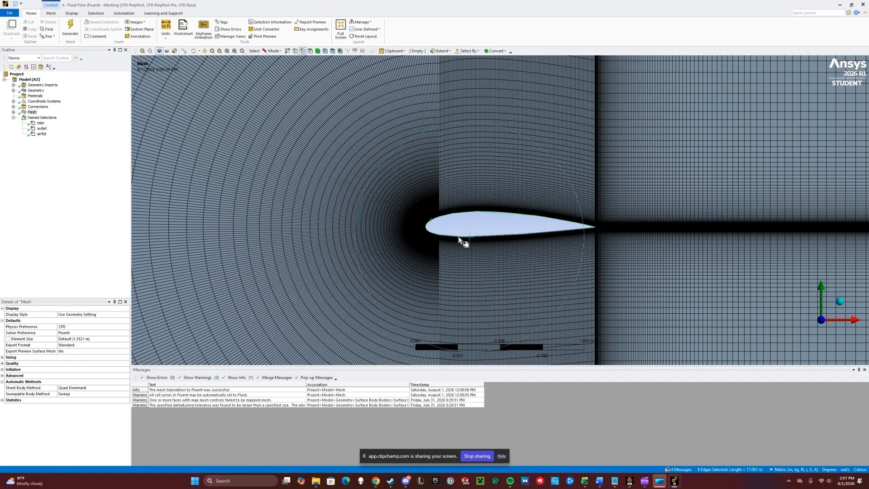
key("n")
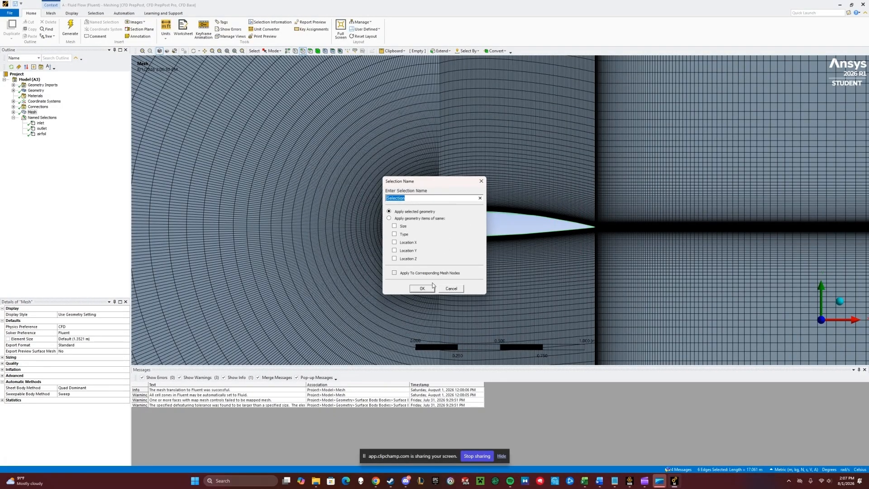
left_click(455, 290)
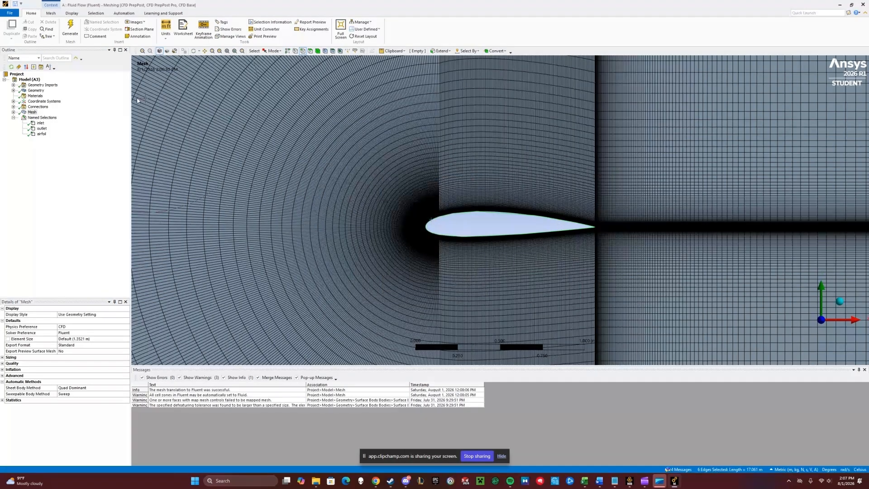
left_click(13, 117)
scroll(503, 211, "down", 5)
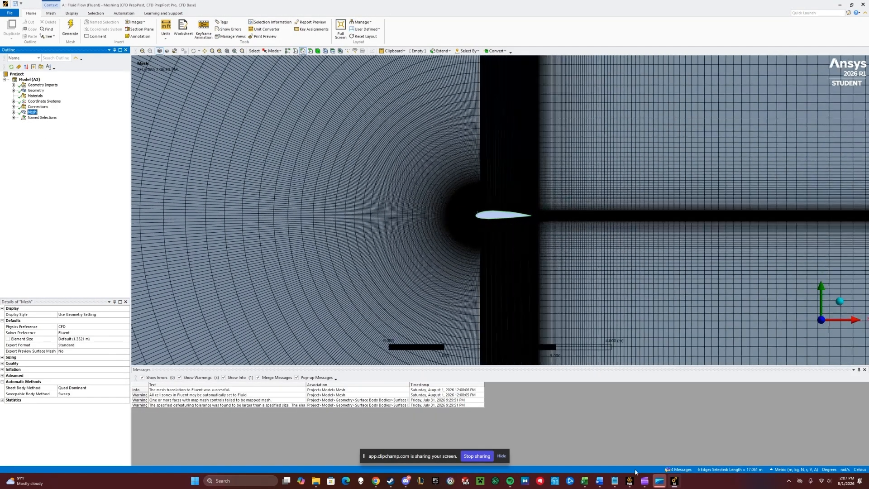
- Return to Workbench and launch Fluent from the Setup cell with the default launcher options
mouse_move(629, 479)
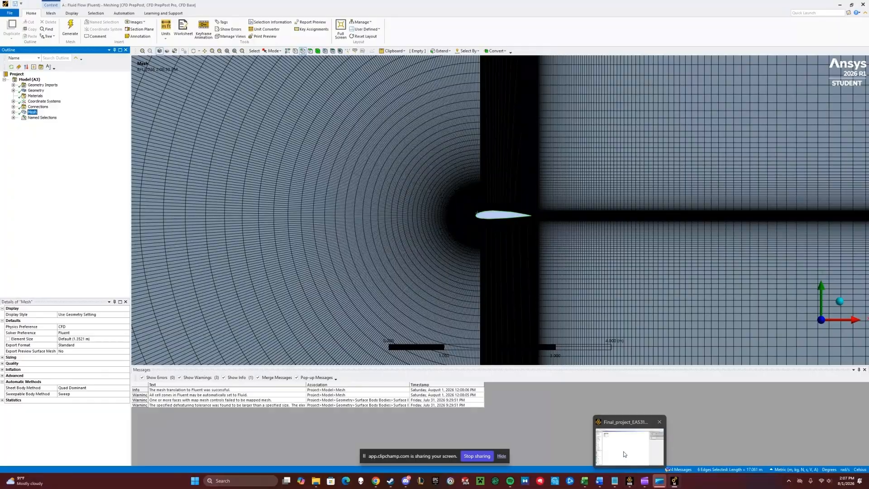
left_click(623, 455)
double_click(142, 87)
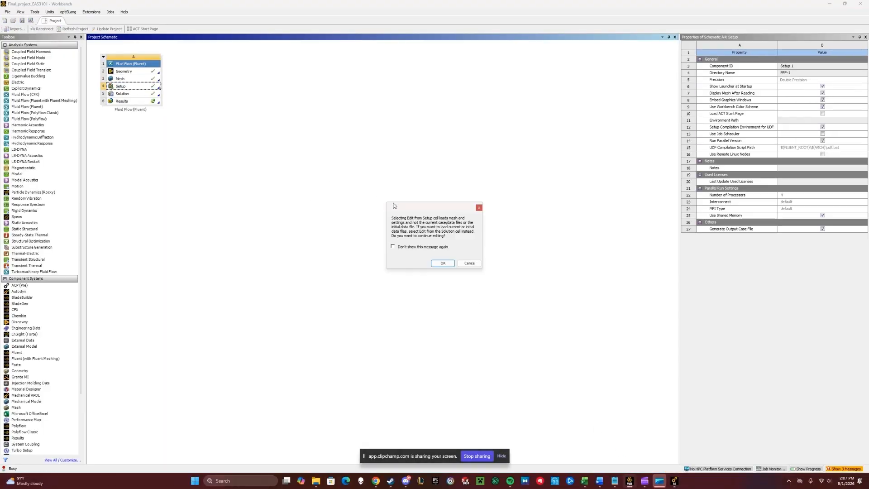
left_click(443, 263)
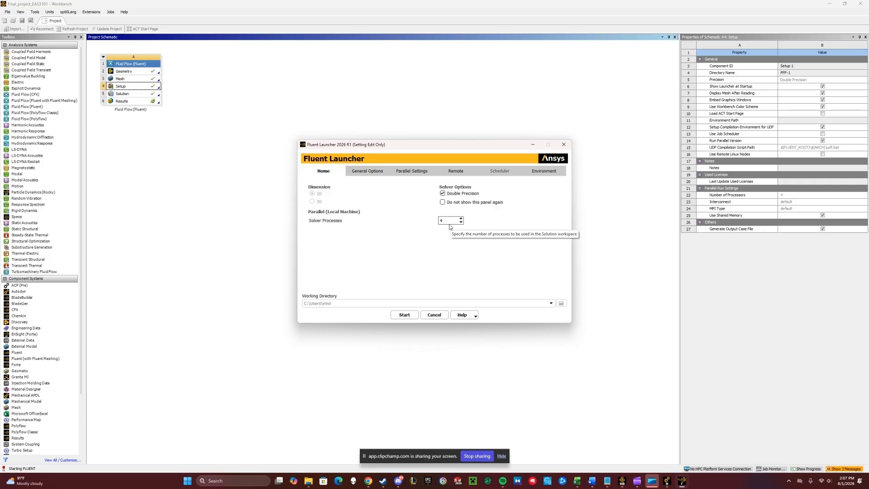
left_click(405, 314)
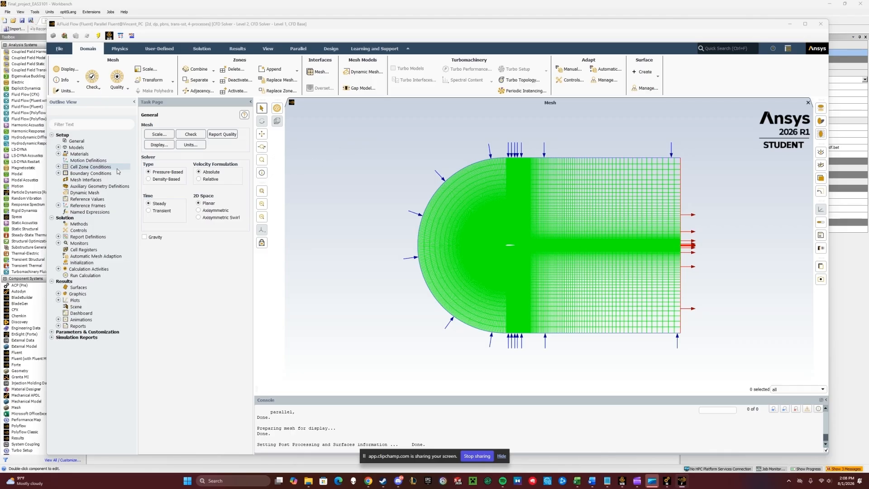
- Set the viscous model to Transition SST (4 eqn) with Curvature Correction enabled
left_click(58, 148)
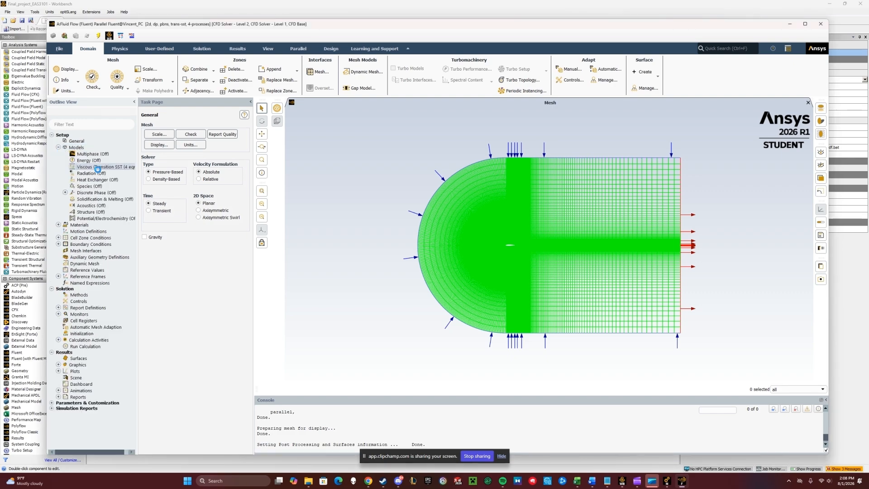
double_click(102, 167)
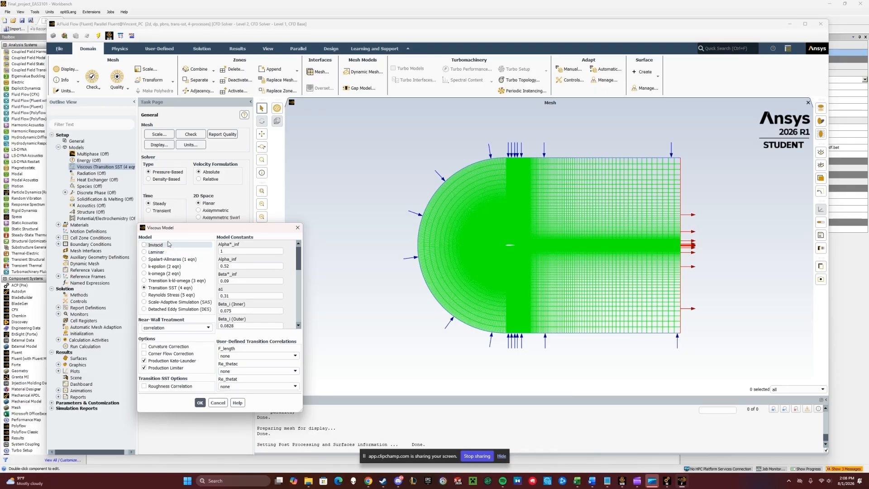
left_click(168, 244)
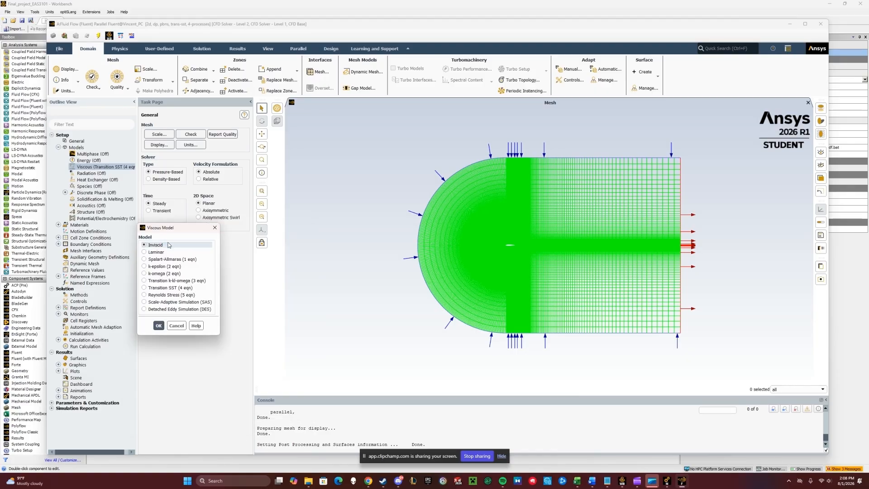
left_click(144, 289)
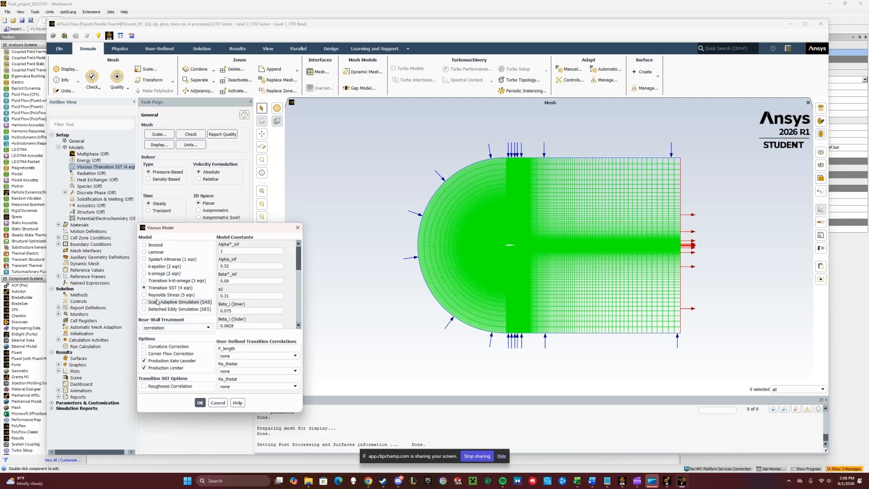
left_click(144, 346)
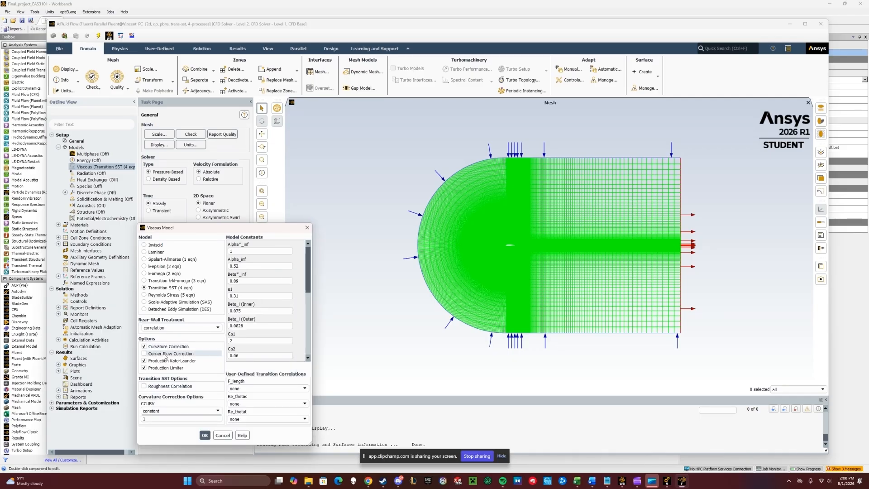
left_click(203, 435)
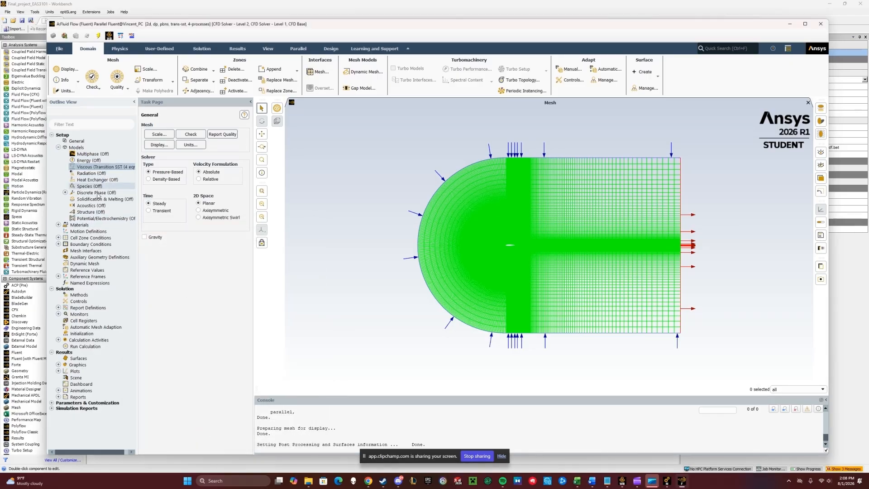
- Edit the air material so its density is 1.2 kg/m³ and viscosity 1.8e-05 kg/m·s, and apply the change
left_click(58, 225)
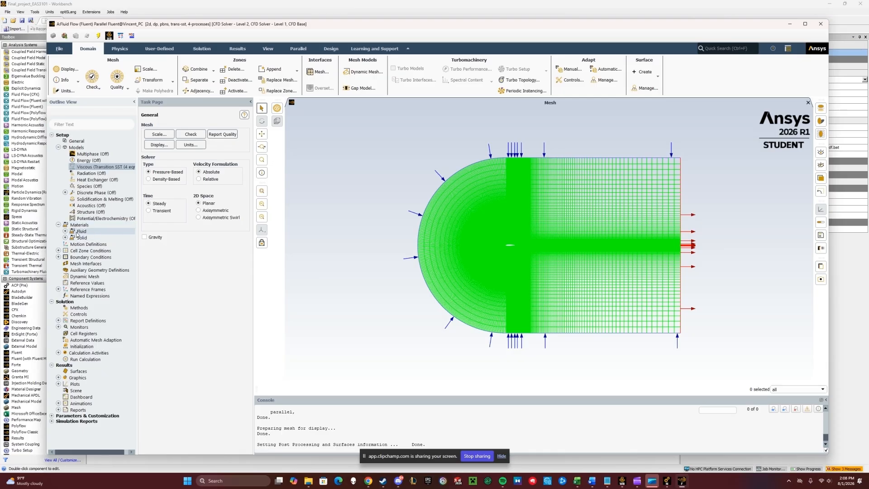
left_click(65, 230)
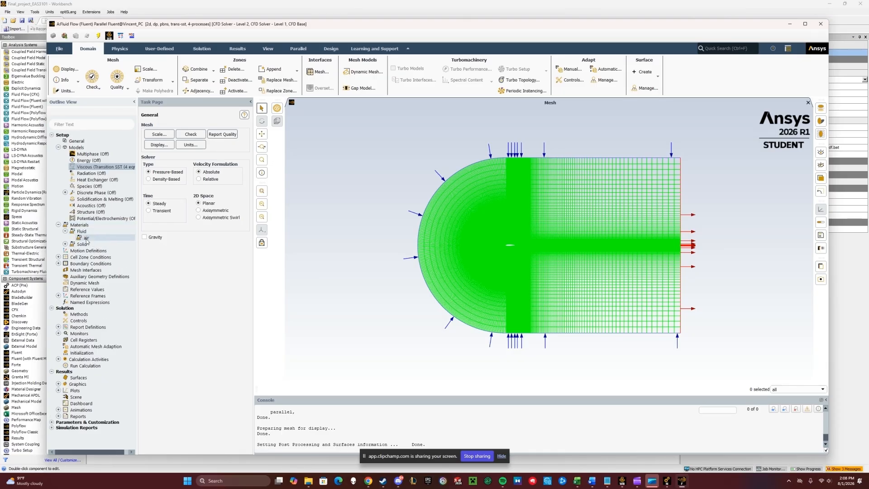
double_click(86, 239)
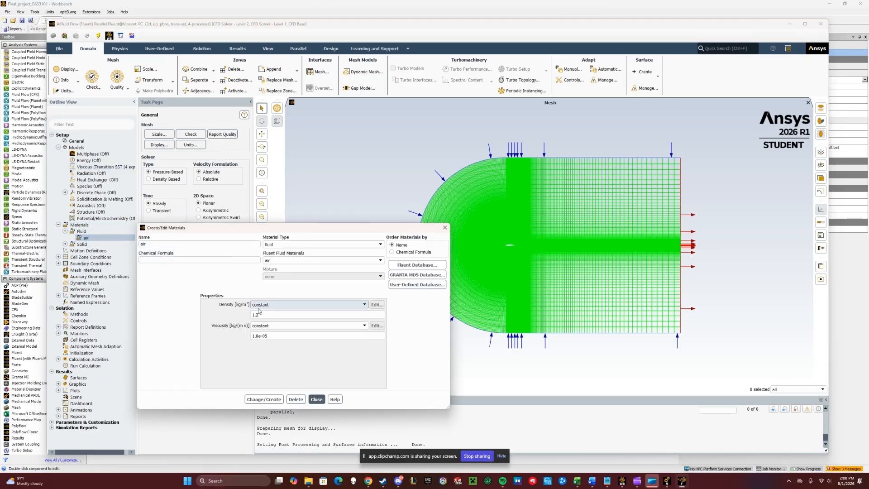
left_click(259, 312)
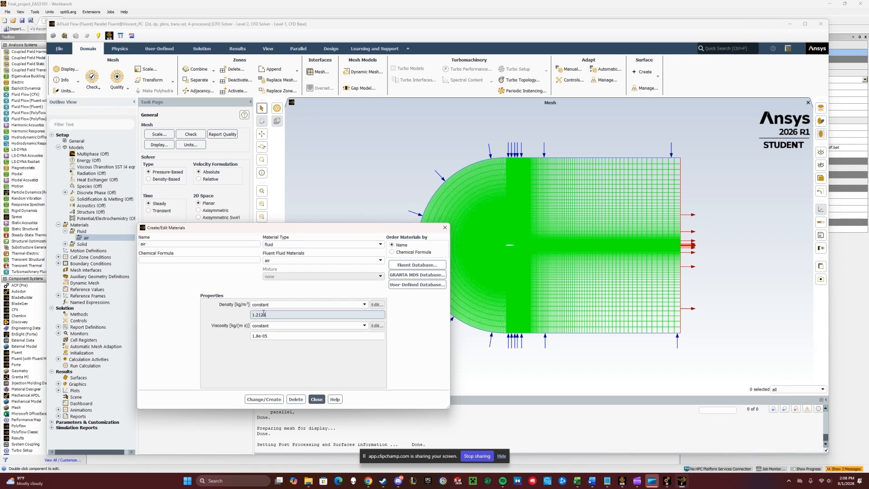
left_click(263, 335)
left_click(261, 336)
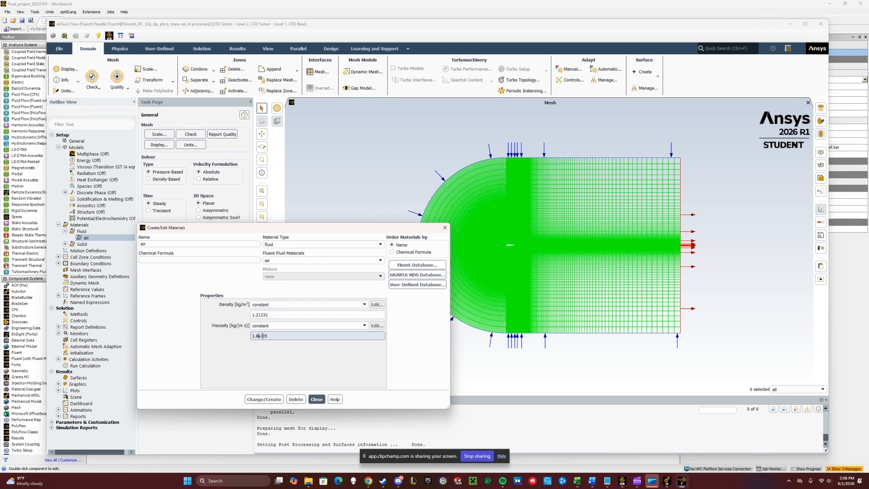
type("894")
left_click(272, 315)
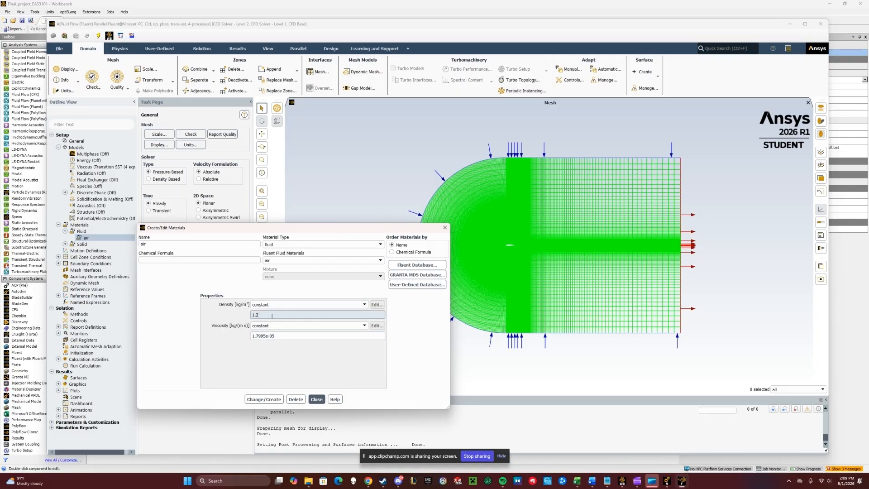
left_click(266, 335)
key("BackSpace")
key("BackSpace")
key("BackSpace")
key("BackSpace")
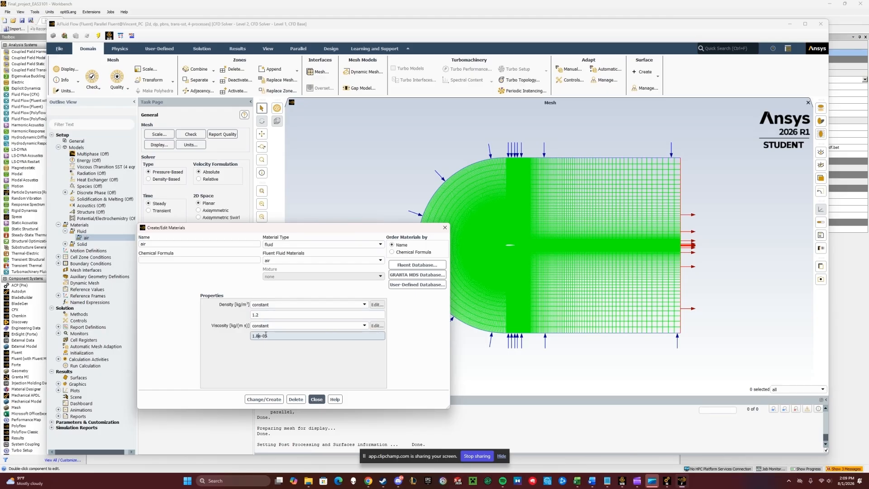
left_click(279, 400)
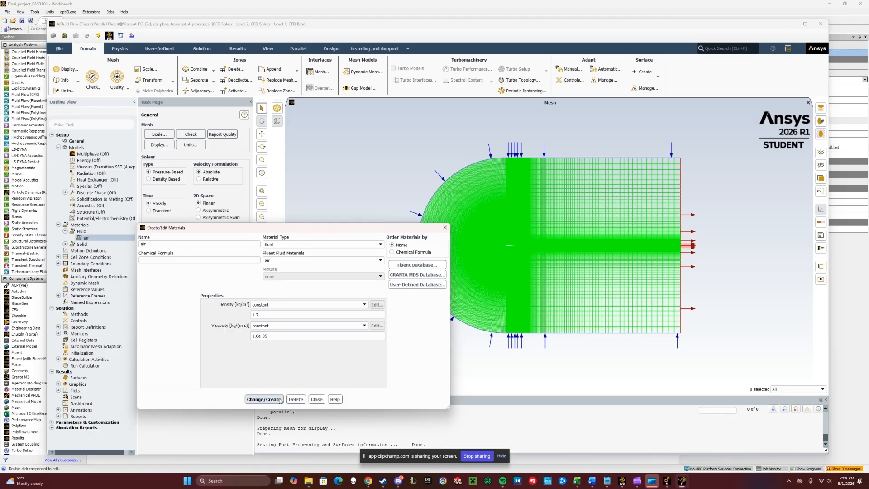
left_click(318, 399)
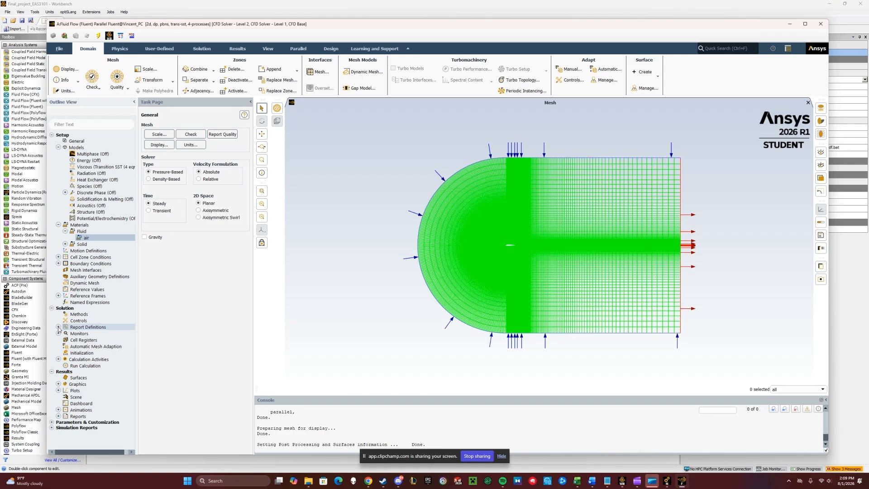
- Set the reference values to be computed from the inlet
left_click(96, 290)
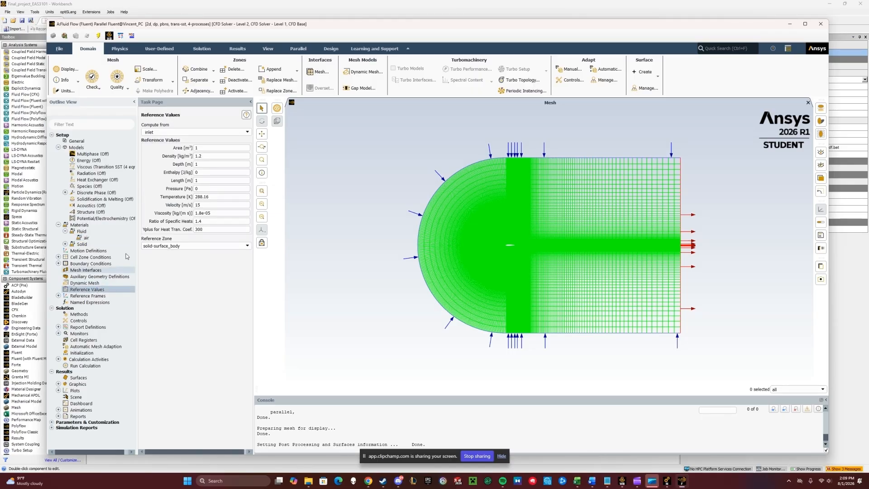
left_click(223, 133)
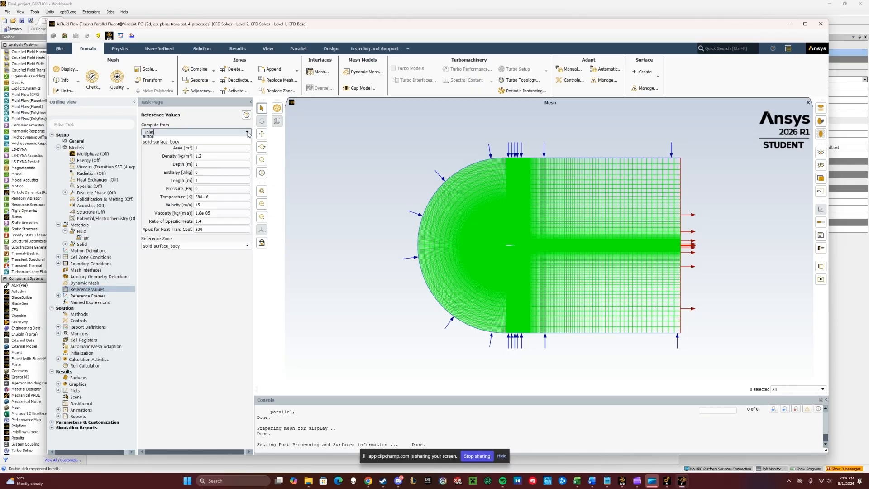
left_click(222, 161)
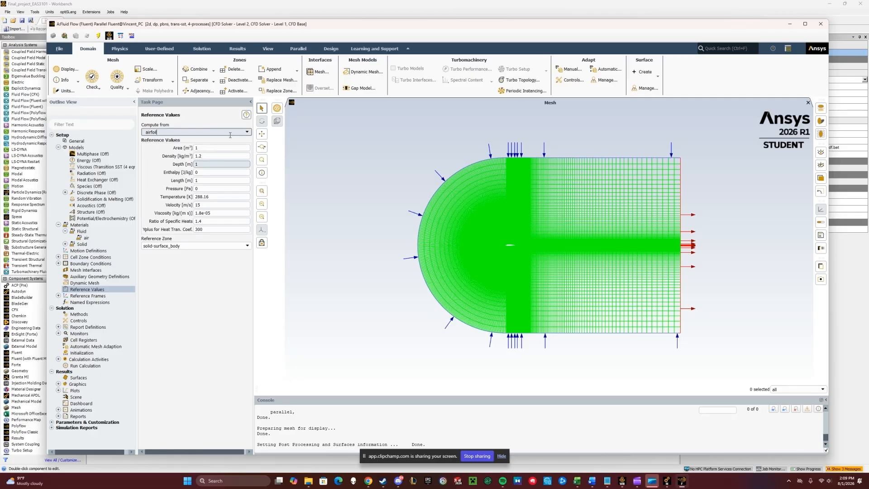
left_click(247, 133)
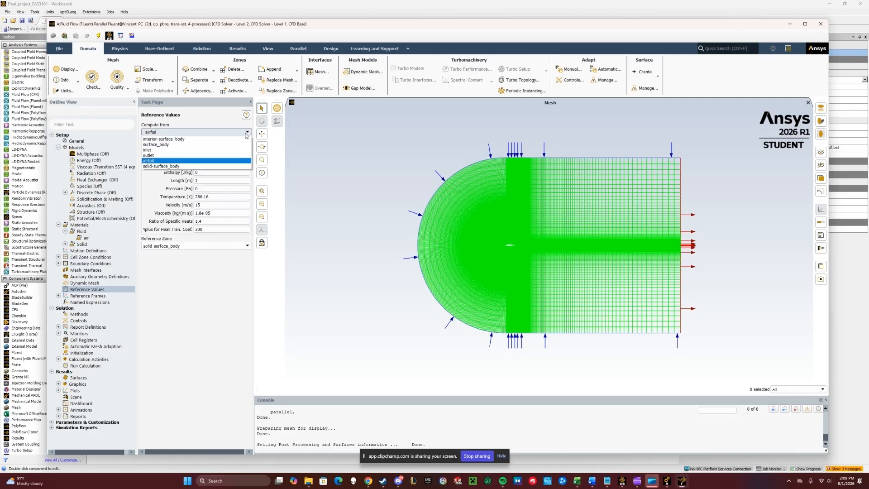
left_click(216, 147)
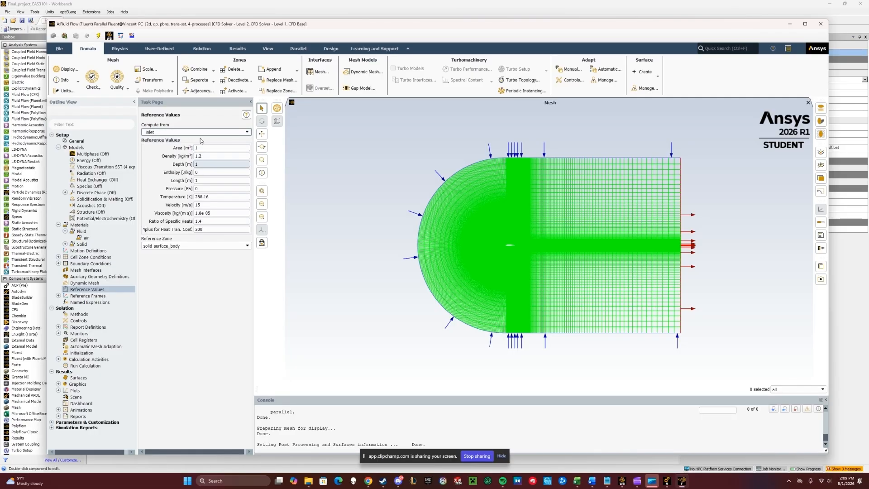
- Try to create a drag coefficient report definition named cd on the airfoil zone, printed to the console
left_click(59, 327)
double_click(91, 328)
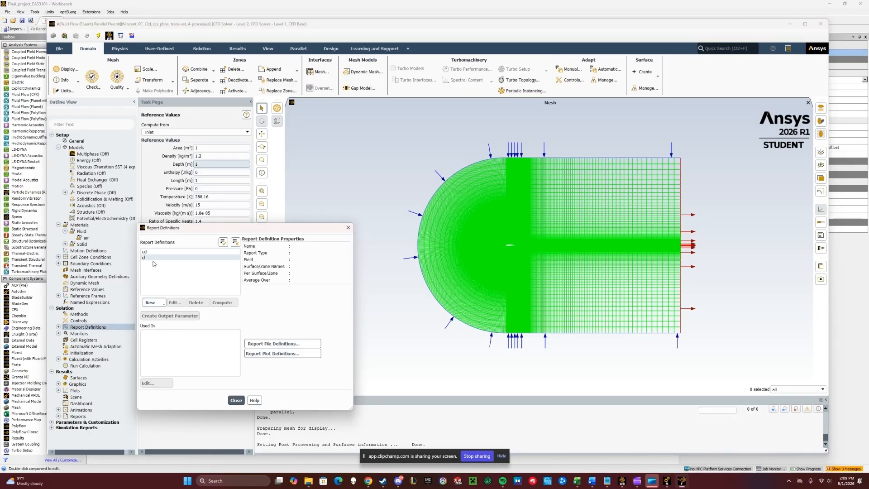
left_click(153, 302)
mouse_move(165, 327)
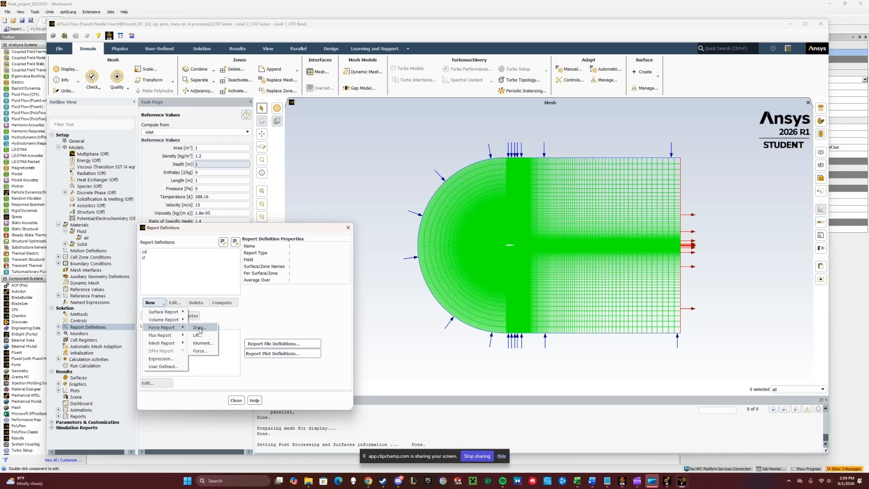
left_click(199, 327)
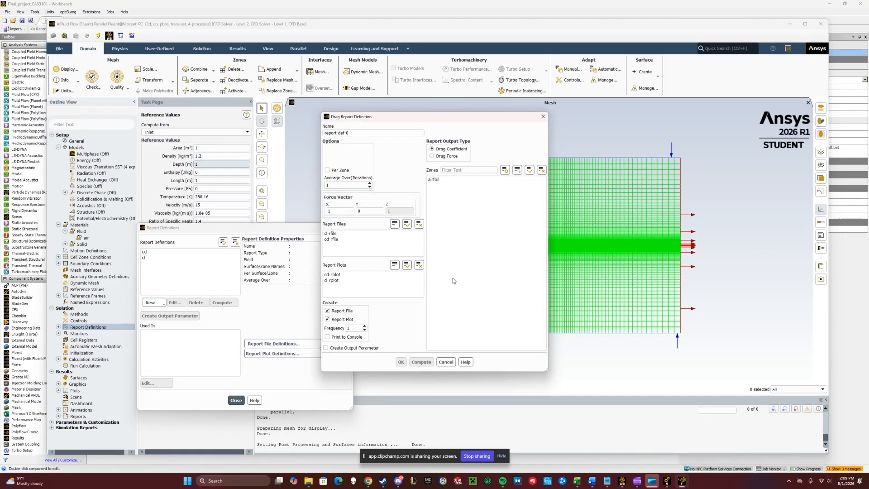
left_click(360, 132)
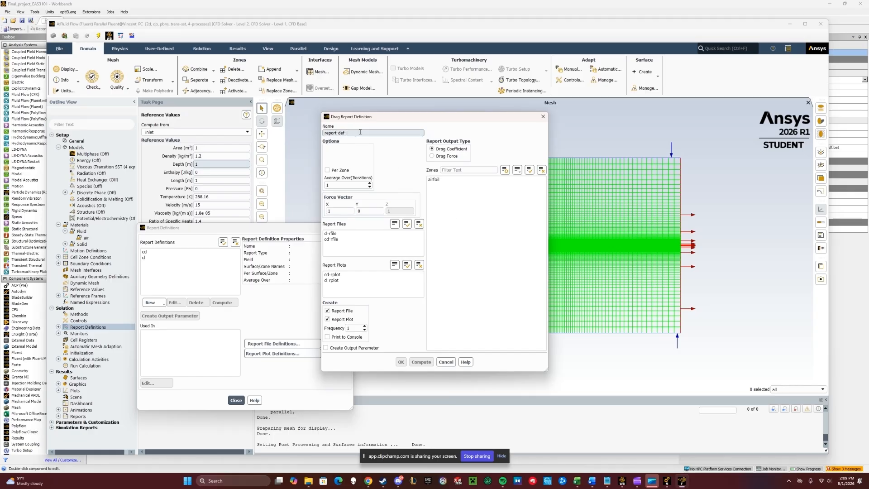
key("BackSpace")
key("BackSpace")
key("BackSpace")
key("BackSpace")
key("BackSpace")
key("BackSpace")
key("BackSpace")
key("BackSpace")
key("BackSpace")
left_click(453, 180)
key("Return")
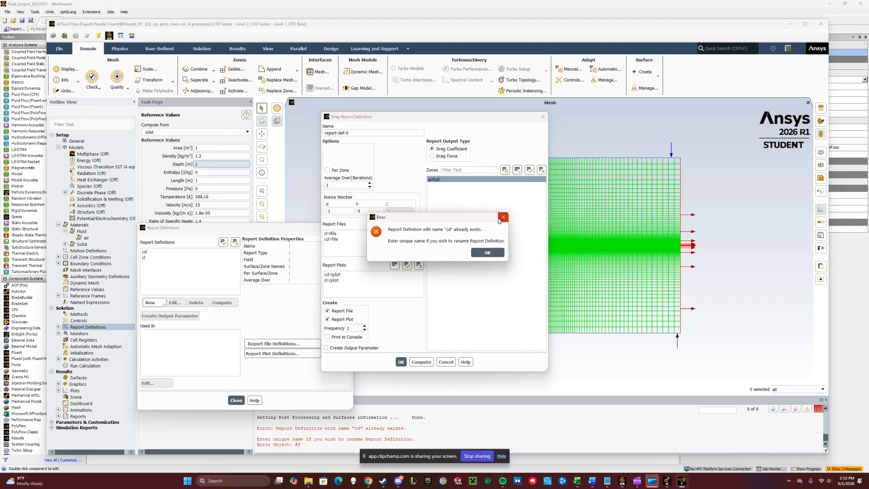
left_click(487, 252)
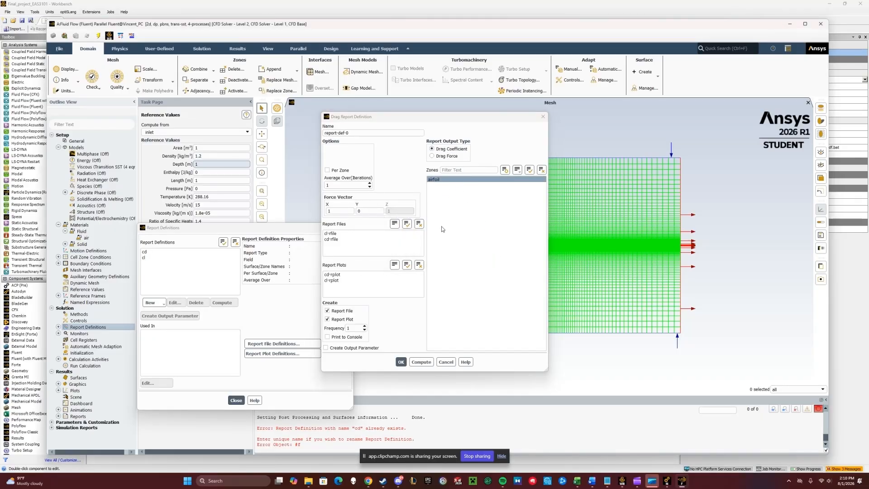
left_click(328, 337)
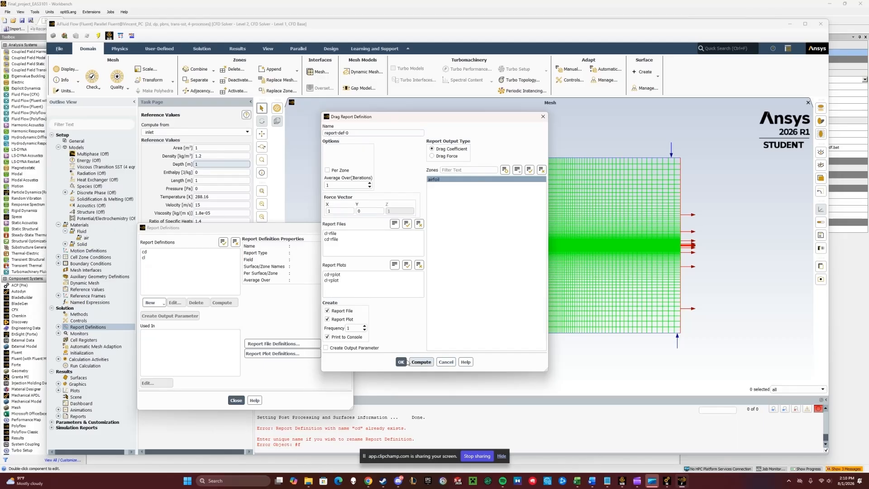
left_click(446, 362)
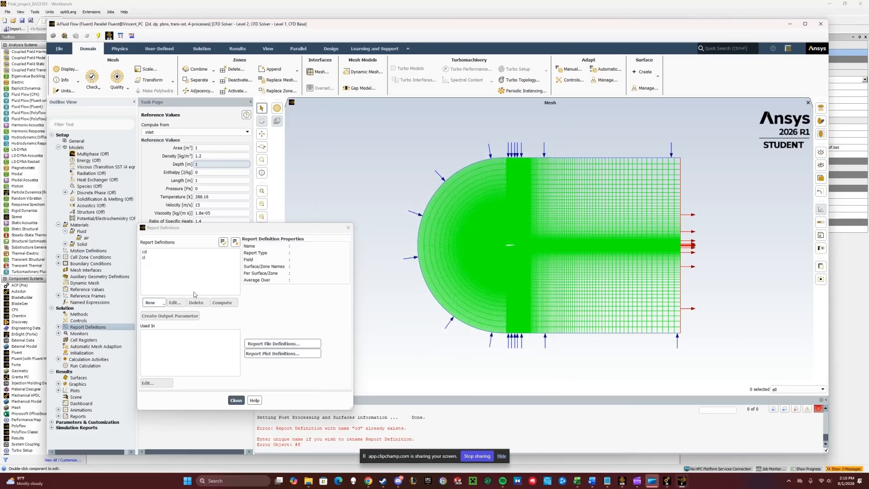
- Try to create a lift coefficient report definition on the airfoil zone, printed to the console, and close report definitions
left_click(151, 303)
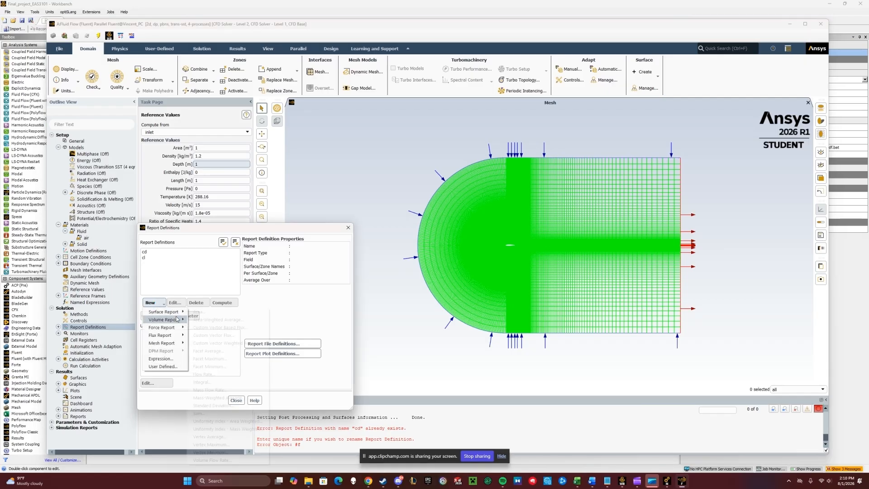
mouse_move(183, 329)
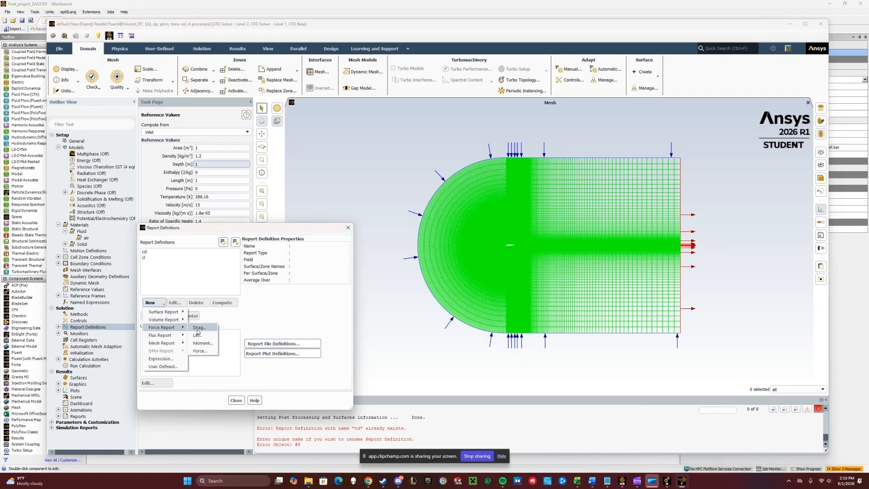
left_click(198, 335)
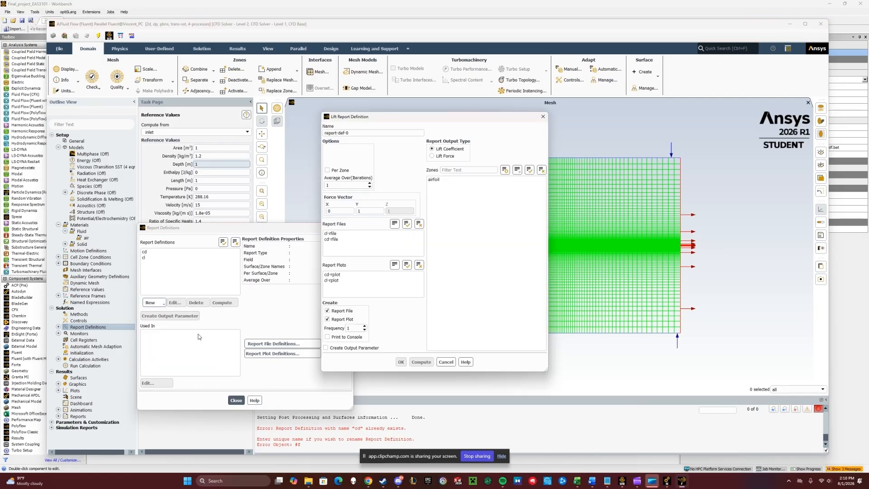
left_click(372, 134)
left_click(451, 180)
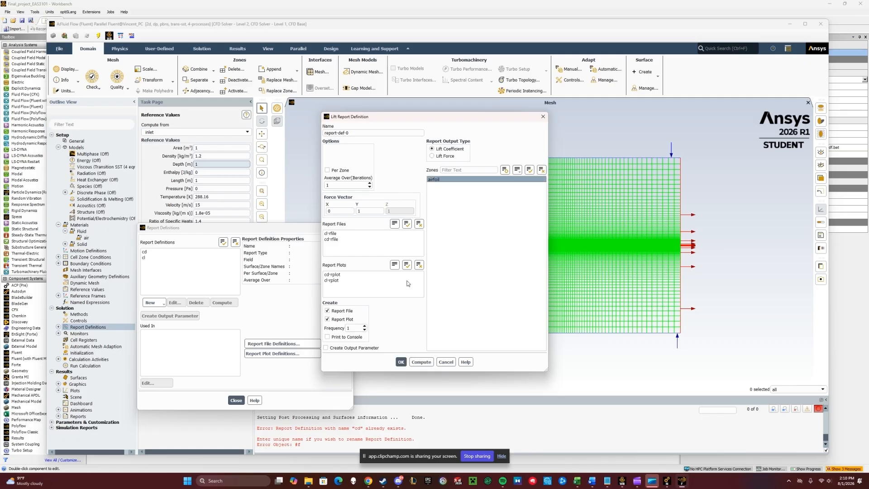
left_click(329, 338)
left_click(445, 362)
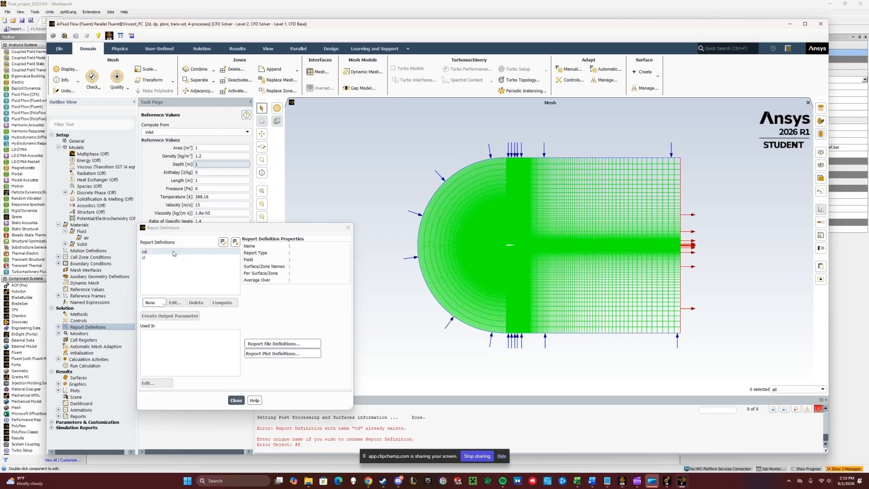
left_click(243, 400)
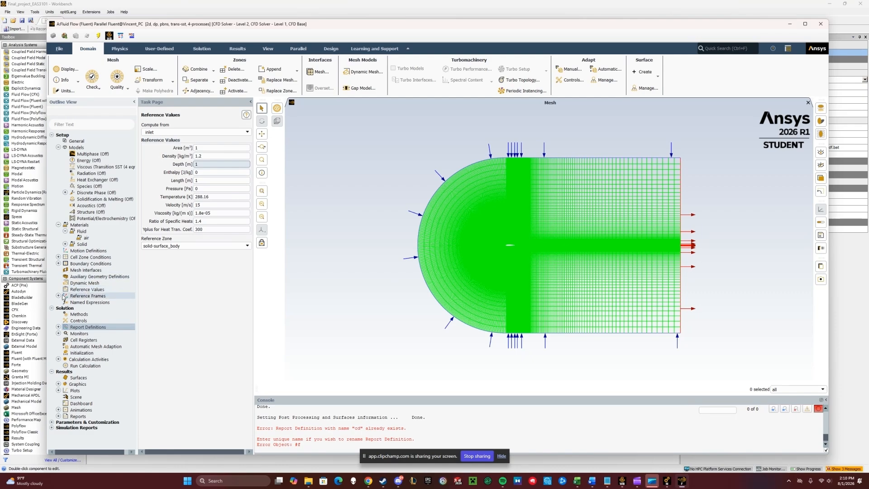
- Set the residual monitor absolute criteria for continuity, x-velocity and y-velocity to 0.0001 and confirm
left_click(59, 335)
double_click(84, 341)
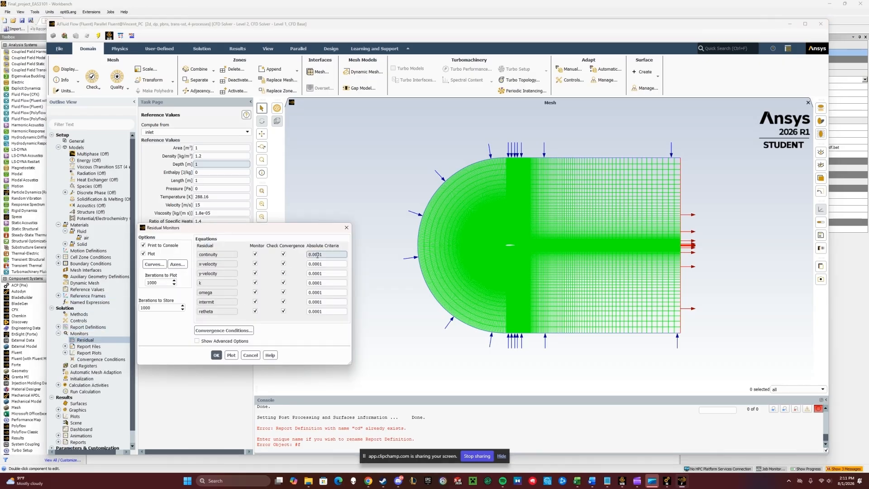
left_click(317, 255)
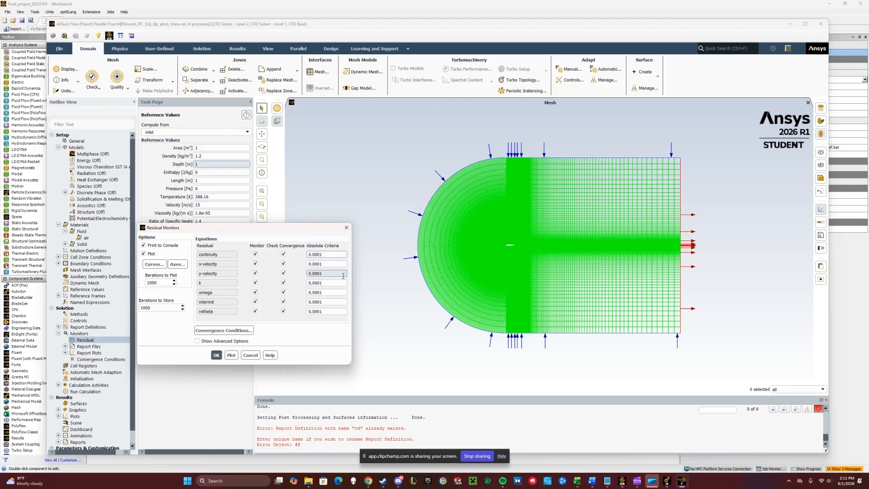
type("0")
left_click(315, 264)
type("0")
left_click(315, 273)
left_click(319, 254)
key("BackSpace")
type("4")
left_click(326, 264)
left_click(327, 273)
left_click(218, 355)
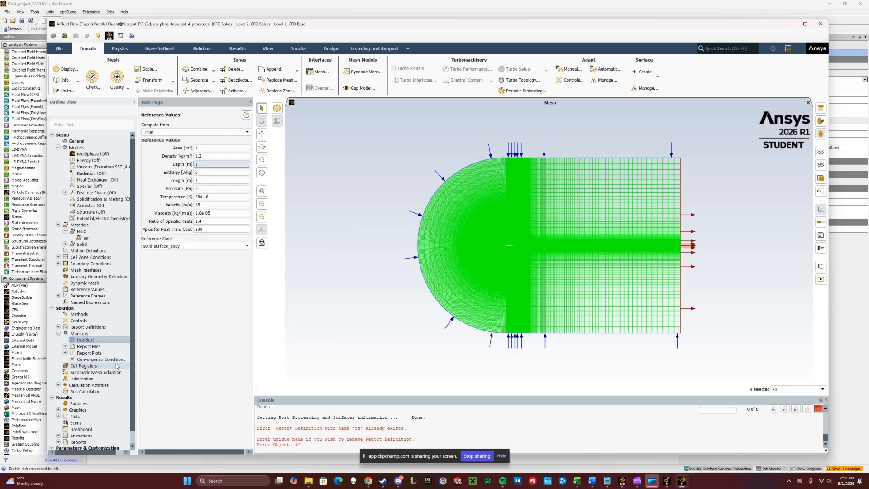
- Set the inlet velocity components to 15 m/s in X and 0 m/s in Y, keeping Components specification, and apply
left_click(114, 339)
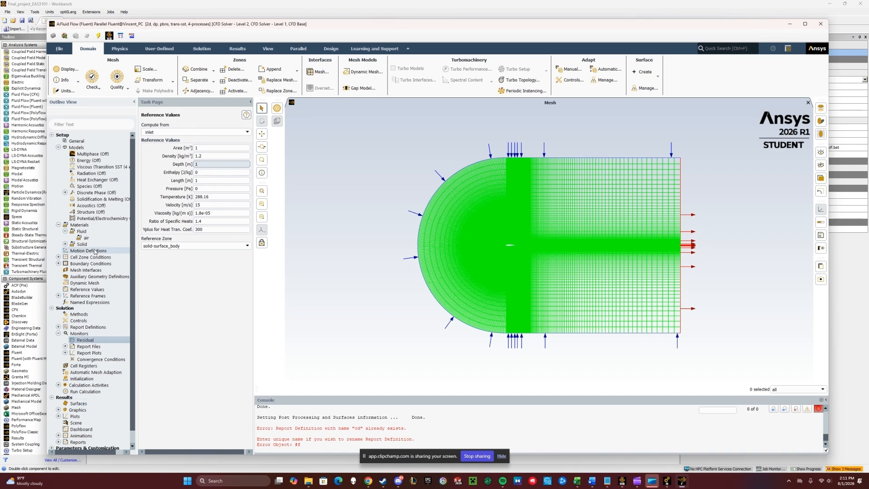
left_click(58, 264)
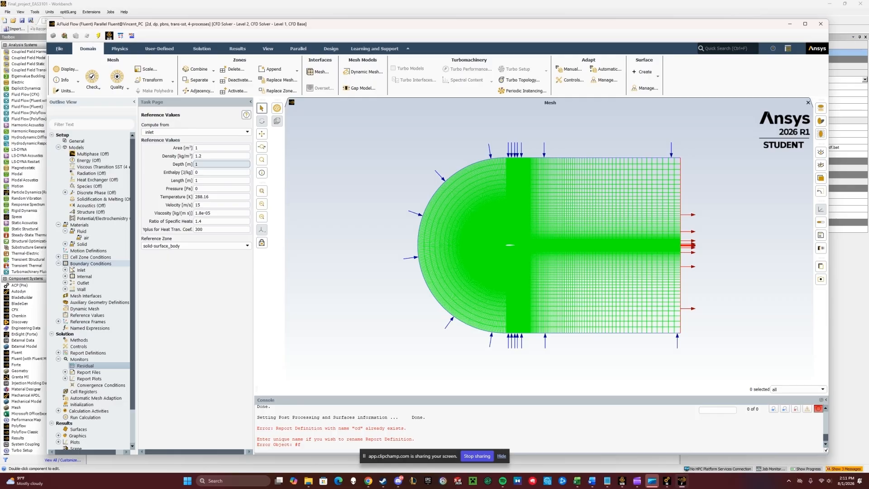
left_click(65, 270)
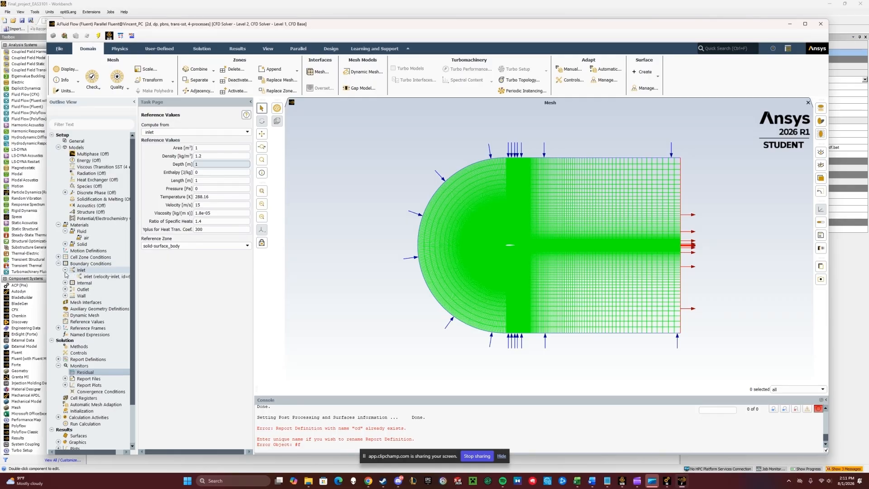
double_click(90, 277)
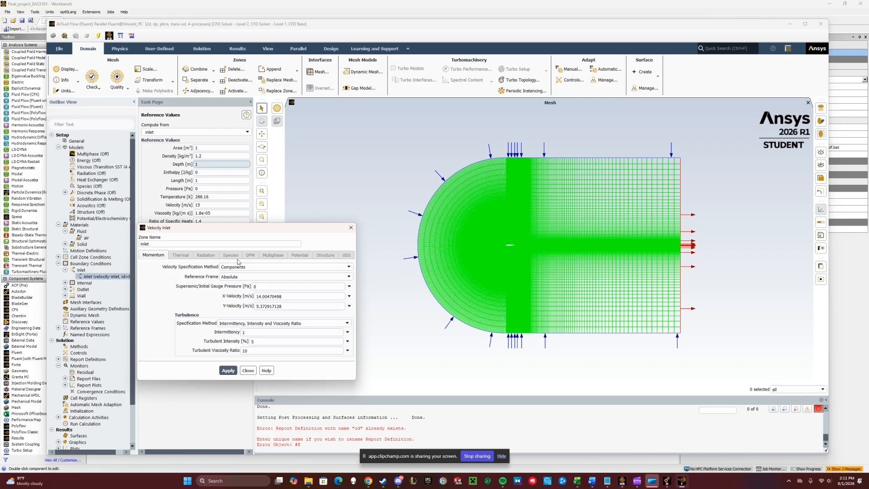
left_click(346, 267)
left_click(298, 273)
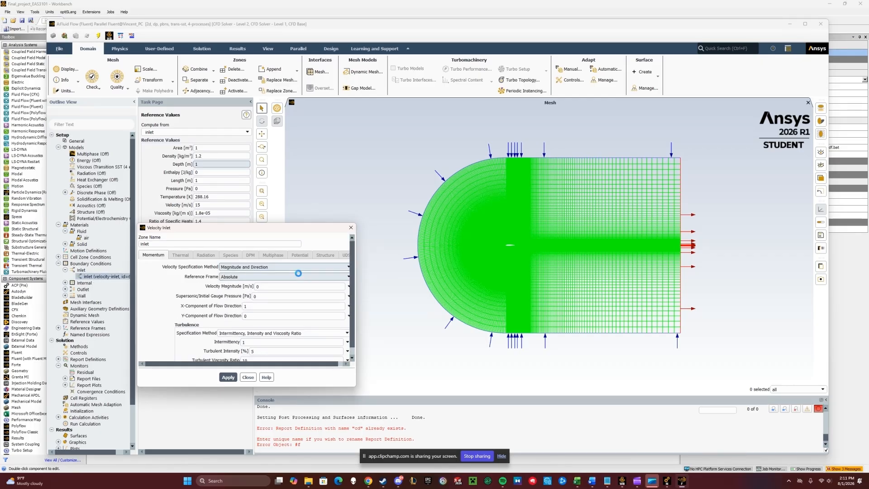
left_click(303, 268)
left_click(306, 278)
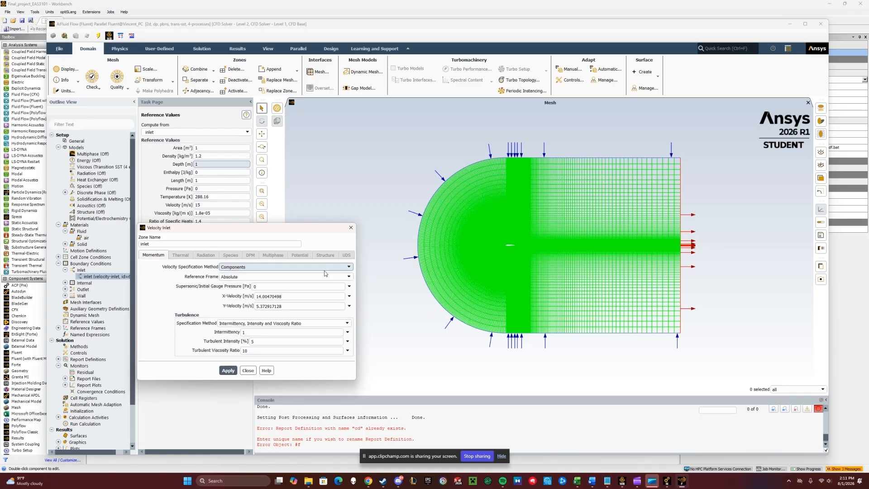
left_click(290, 297)
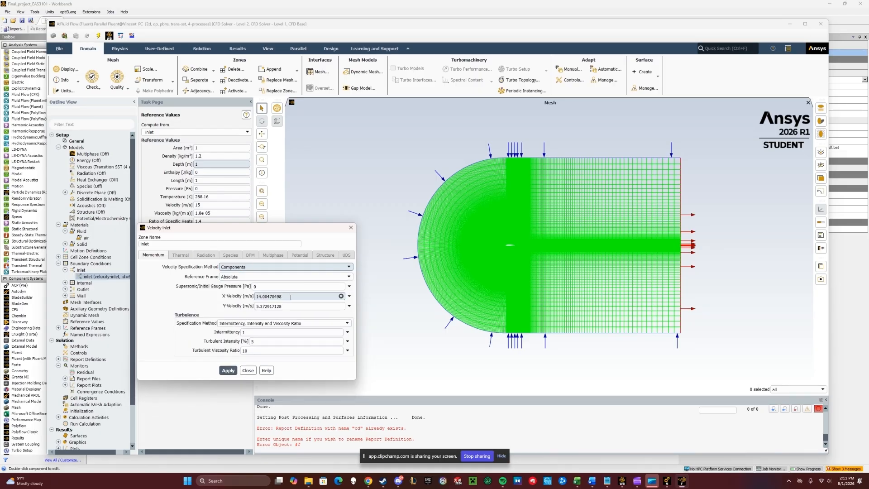
double_click(287, 299)
type("15")
double_click(272, 306)
type("0")
left_click(269, 316)
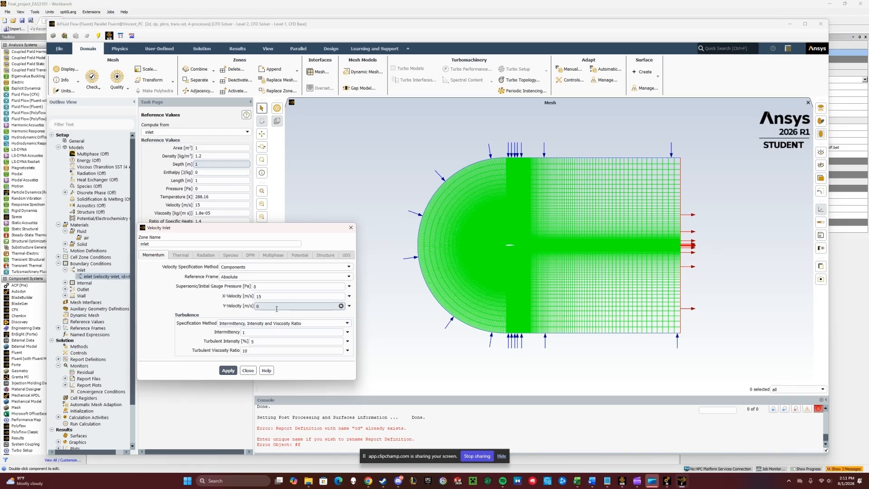
left_click(230, 371)
left_click(247, 371)
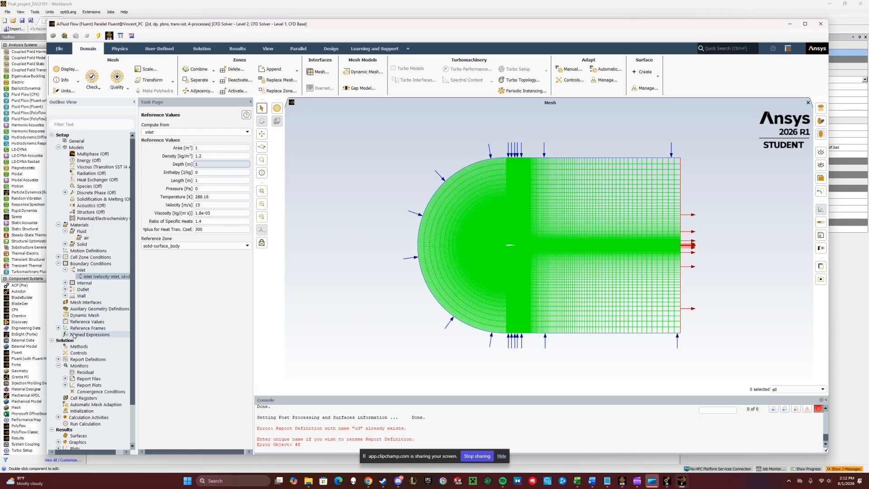
- Set the cd drag report definition's force vector to X 1 and Y 0
left_click(58, 359)
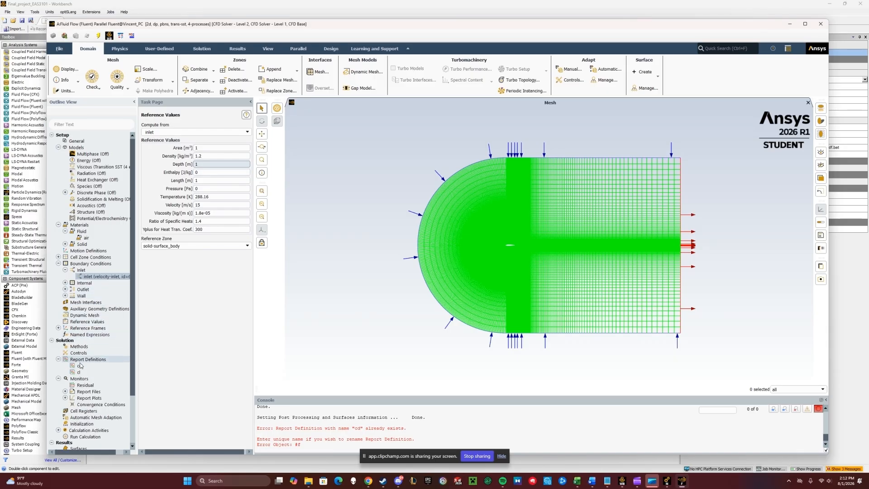
double_click(79, 365)
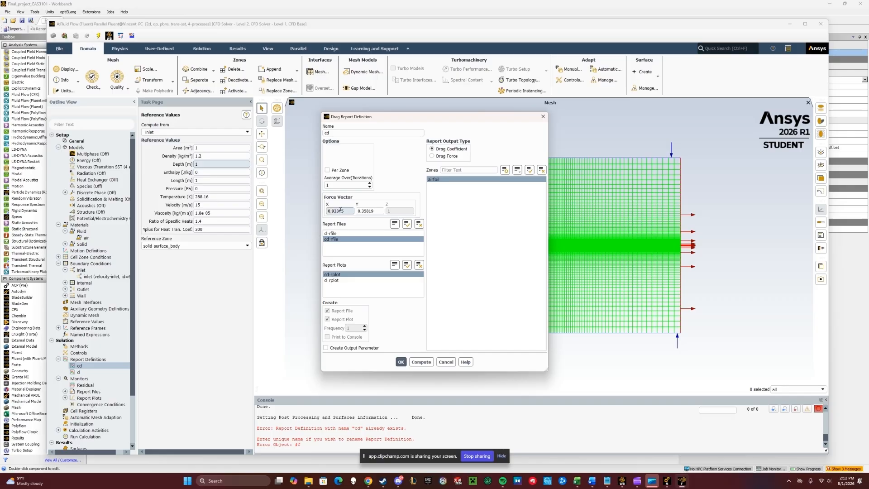
left_click_drag(346, 210, 288, 208)
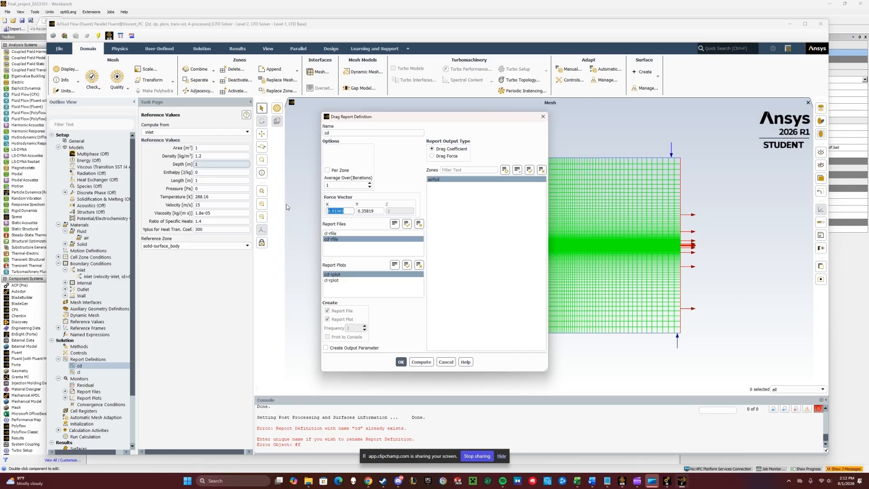
type("1")
left_click(378, 210)
key("BackSpace")
key("BackSpace")
key("BackSpace")
key("BackSpace")
key("BackSpace")
key("BackSpace")
key("BackSpace")
type("0")
left_click(401, 361)
- Set the cl lift report definition's force vector to X 0 and Y 1
double_click(86, 373)
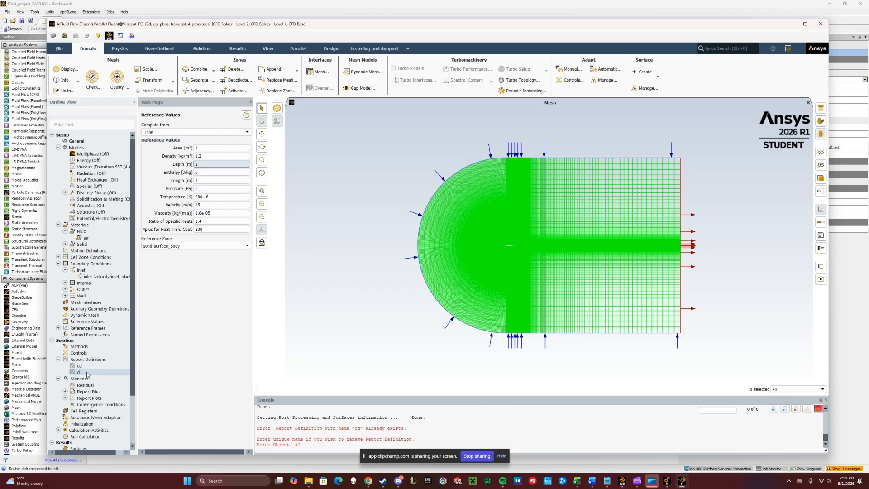
left_click_drag(343, 212, 307, 213)
type("0")
left_click_drag(383, 211, 209, 200)
type("1")
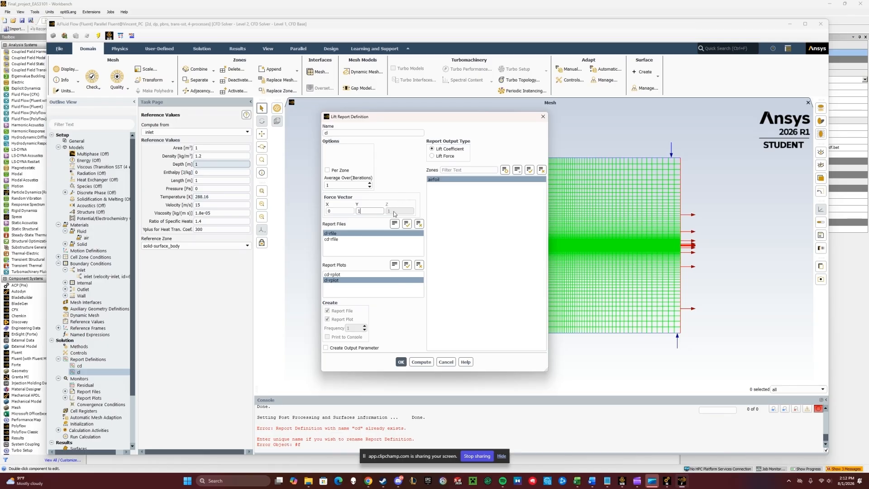
left_click(401, 362)
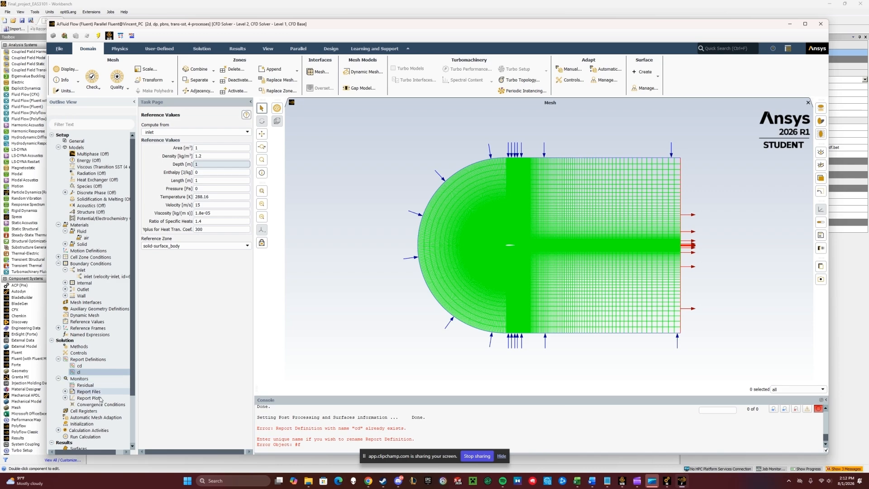
- Initialize the solution with hybrid initialization
double_click(88, 426)
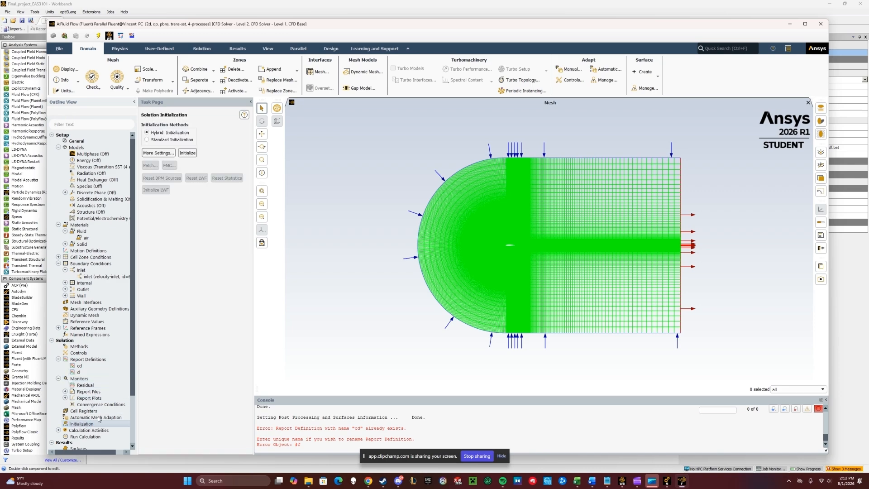
left_click(193, 153)
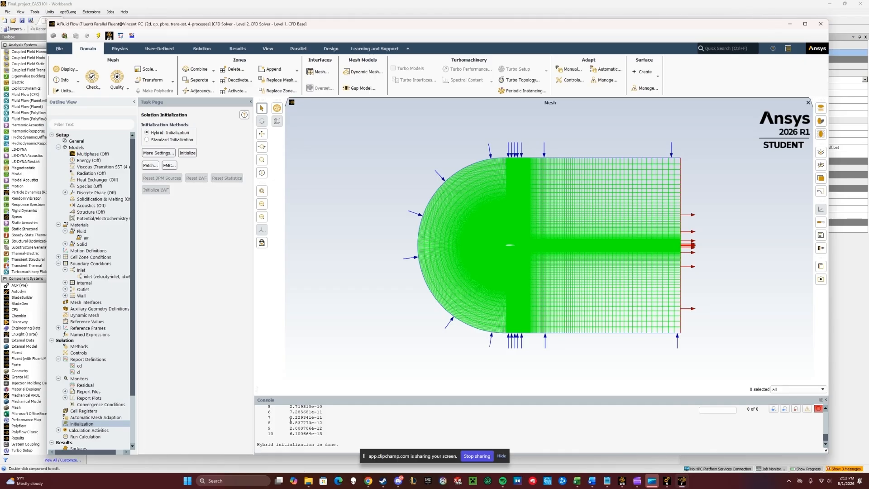
- Run the calculation for 300 iterations and switch to the scaled residuals plot
double_click(85, 437)
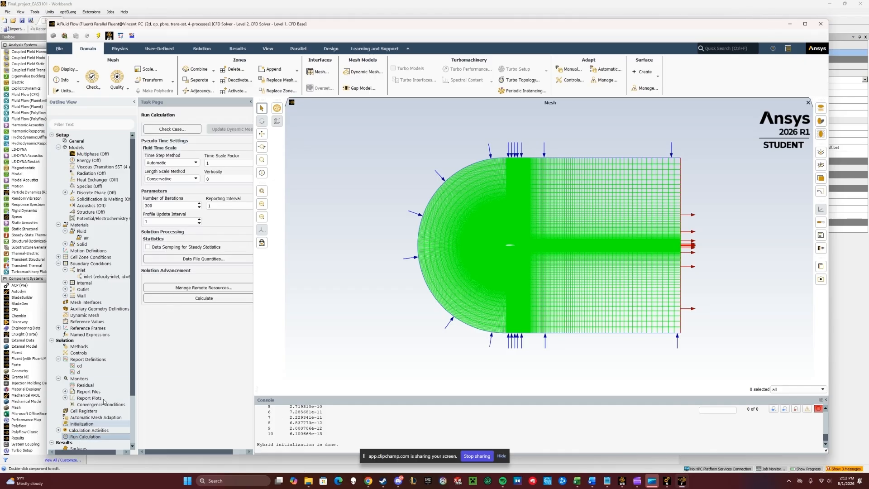
left_click(167, 206)
key("BackSpace")
key("BackSpace")
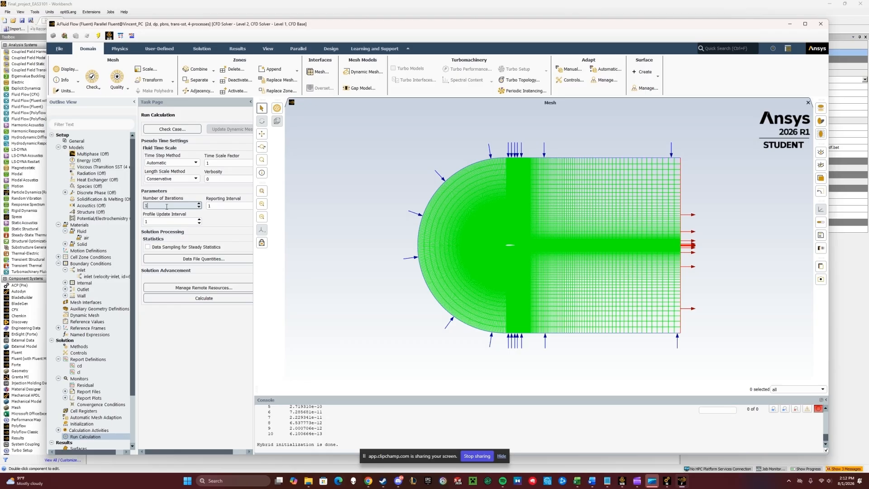
key("BackSpace")
key("BackSpace")
type("300")
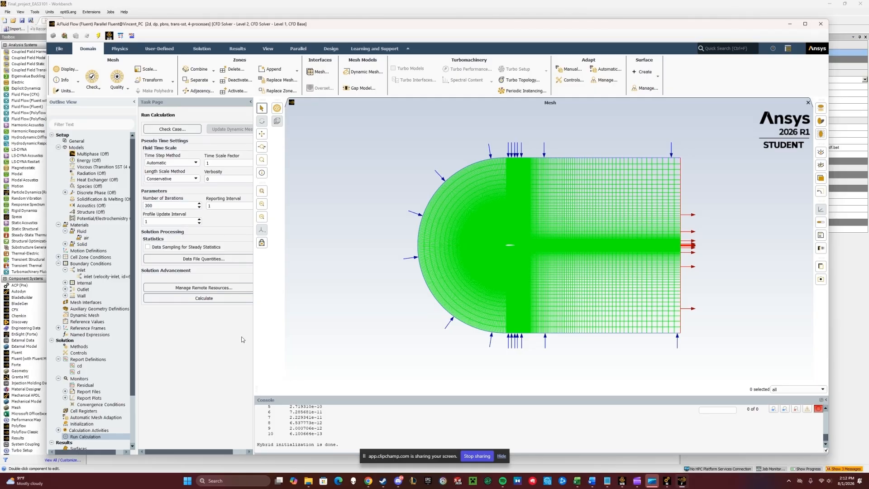
left_click(224, 297)
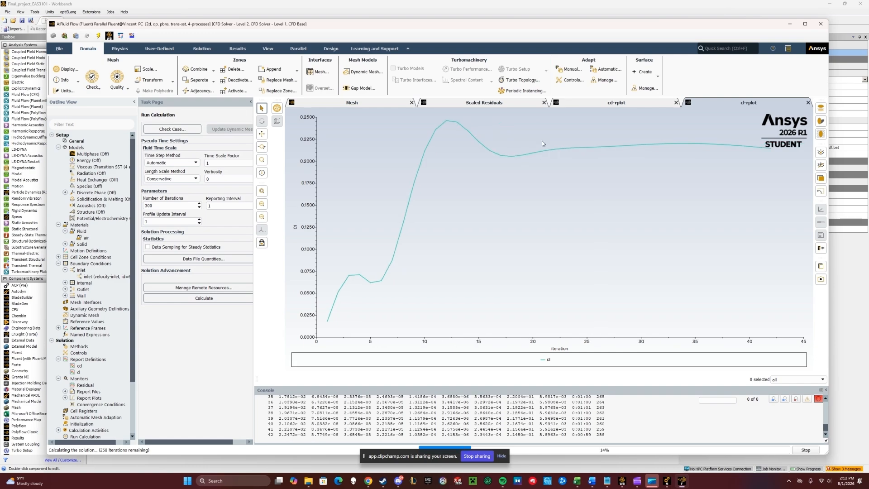
left_click(510, 105)
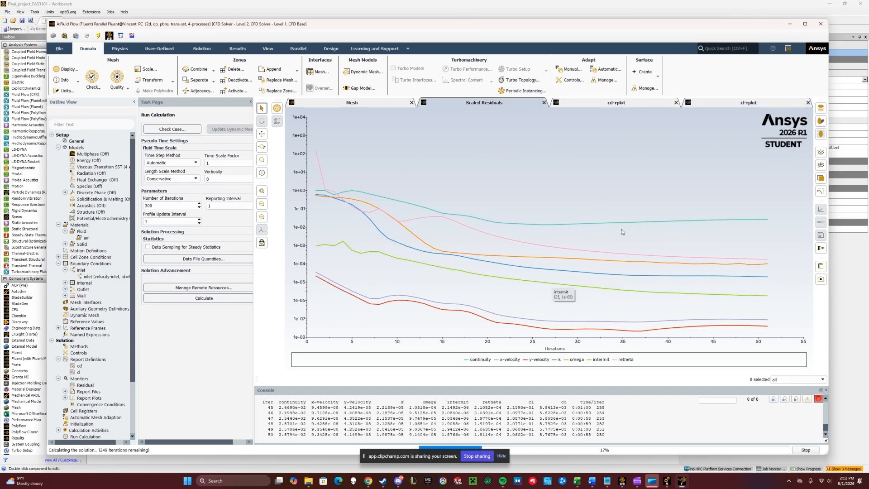
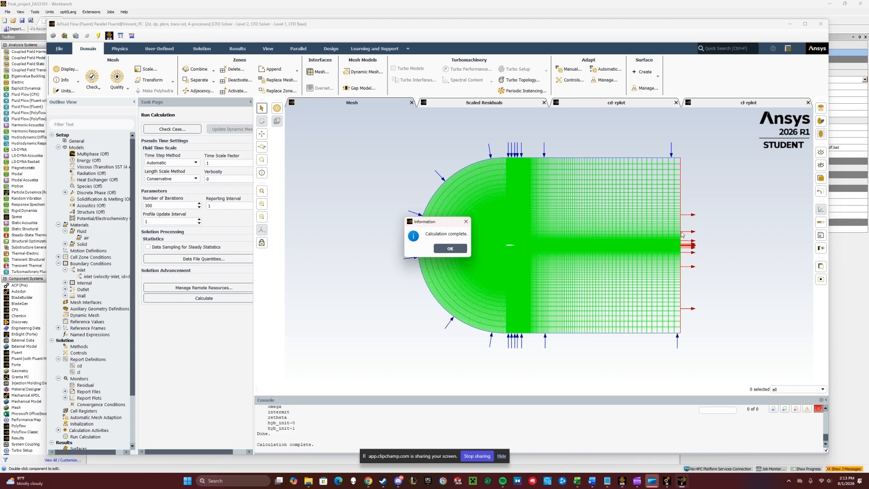
- Compute the cd and cl report definitions and read their values in the console
left_click(459, 248)
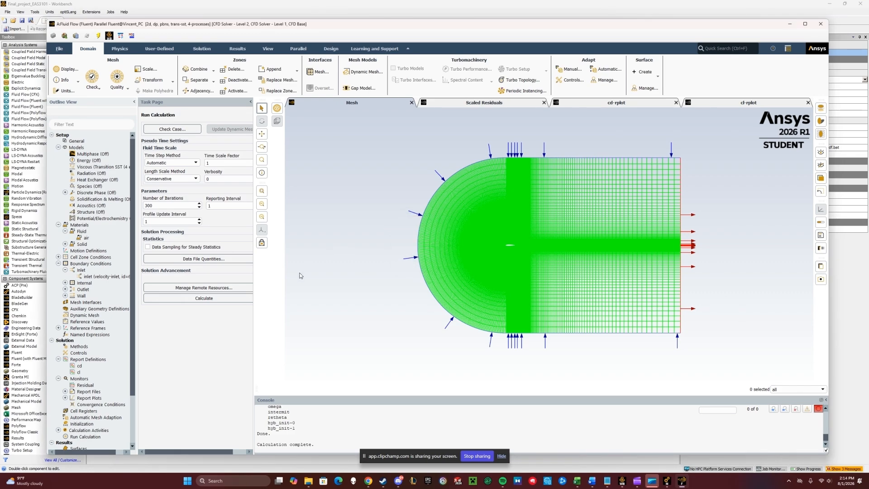
double_click(97, 359)
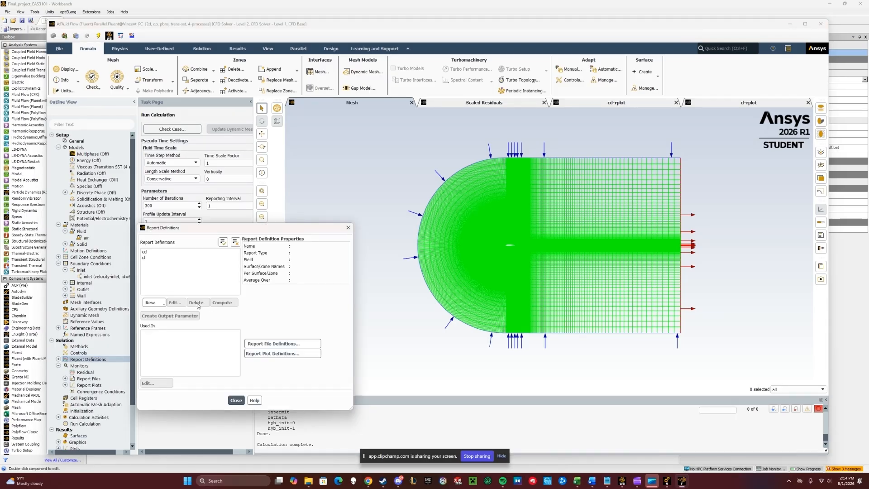
left_click(180, 251)
left_click(161, 257)
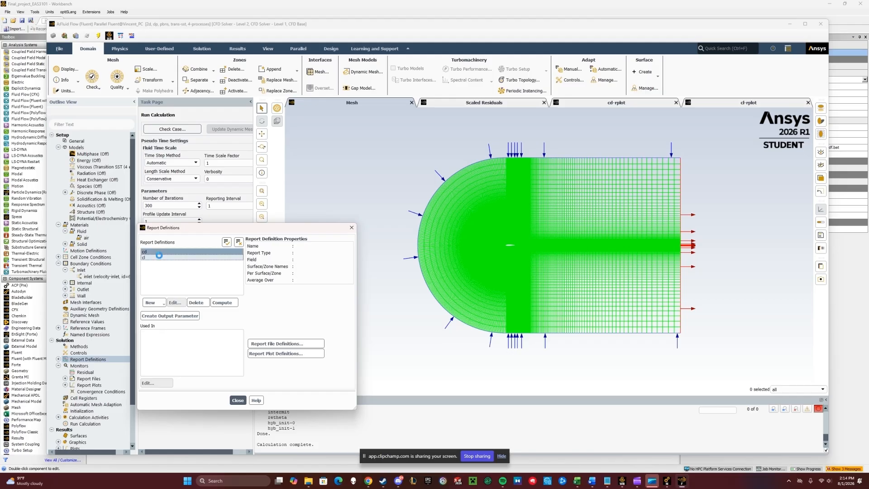
left_click(231, 304)
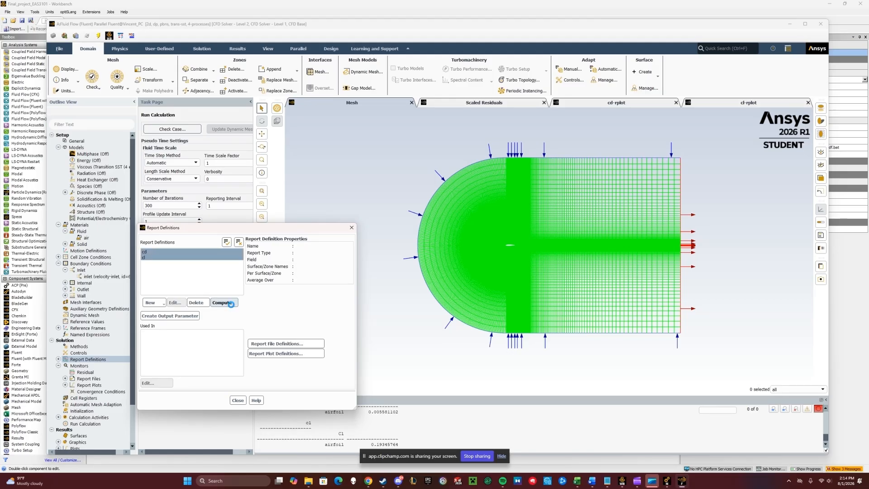
left_click_drag(307, 228, 208, 171)
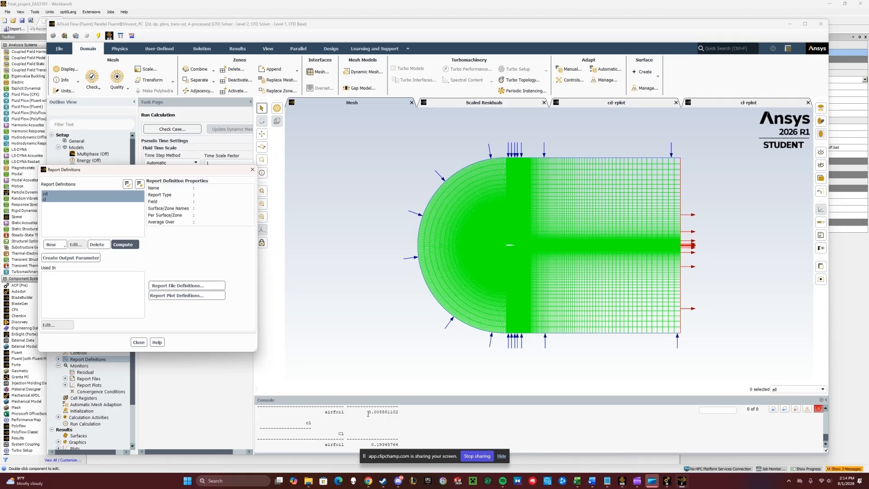
left_click_drag(368, 412, 399, 412)
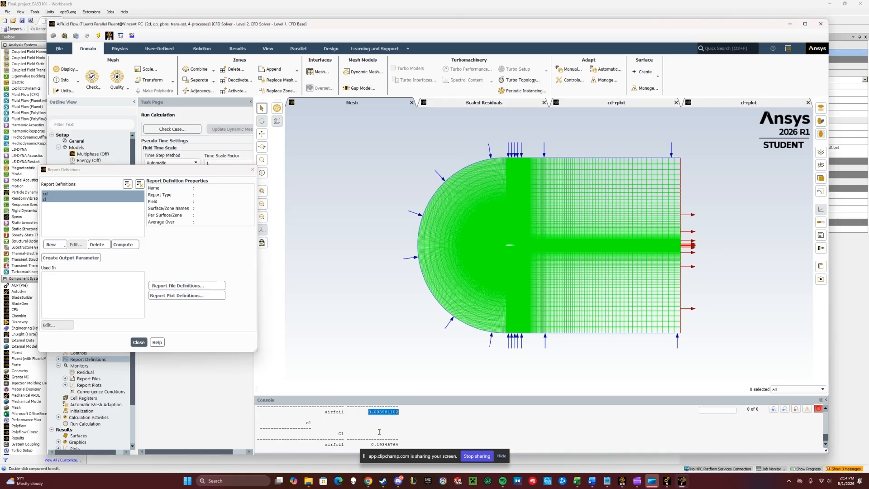
left_click(408, 416)
left_click(139, 342)
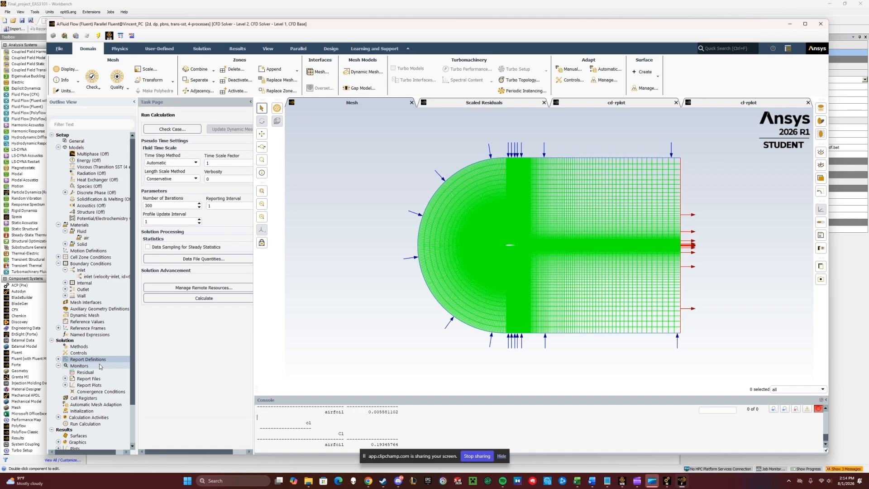
- Create and display a filled contour of static pressure over the domain
double_click(82, 443)
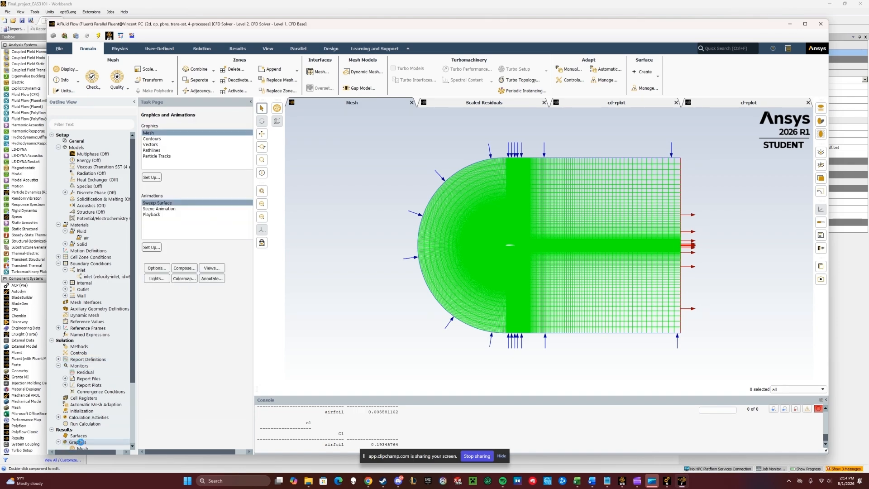
scroll(104, 432, "down", 1)
double_click(85, 436)
left_click_drag(259, 229, 241, 166)
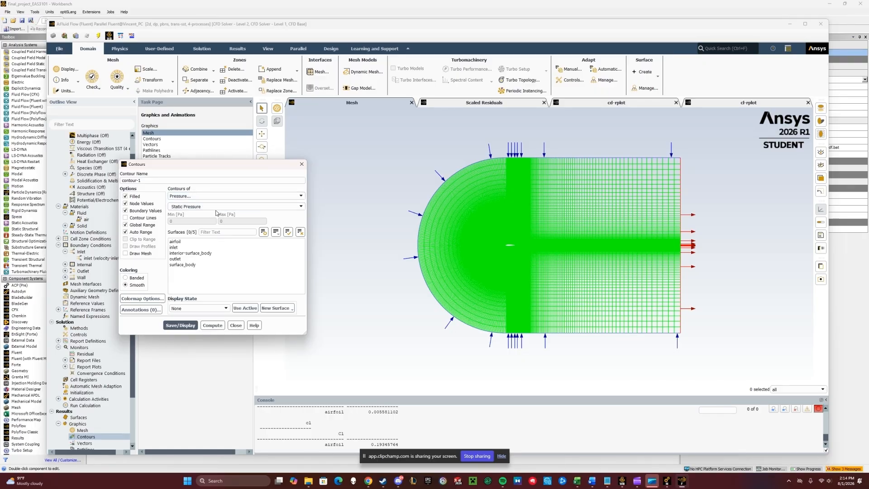
left_click(175, 326)
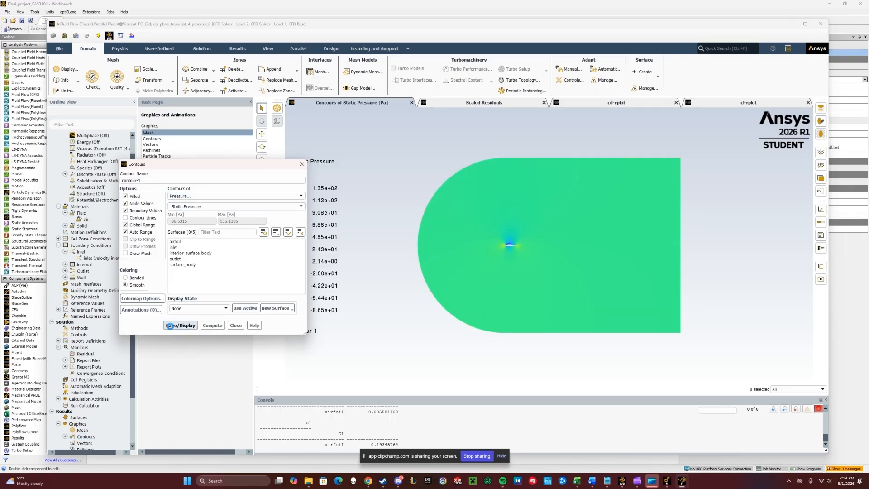
- Switch the contour to velocity magnitude and display it around the airfoil
scroll(505, 245, "up", 6)
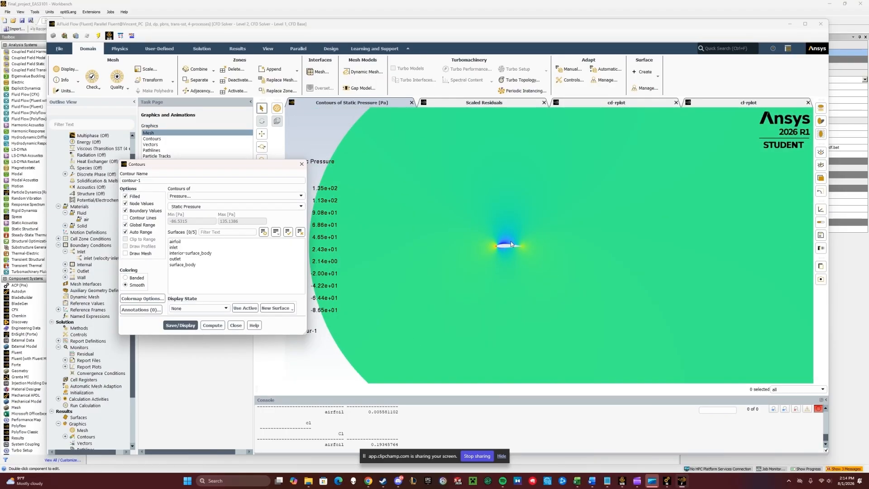
scroll(511, 241, "up", 4)
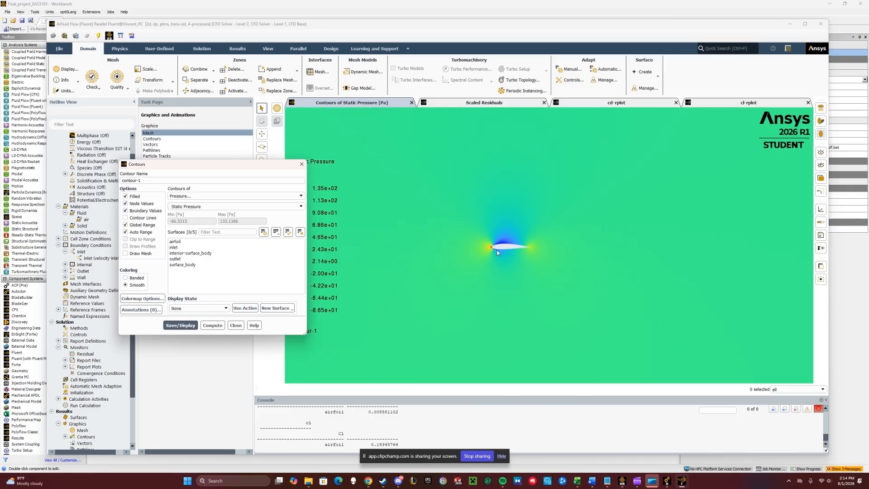
left_click(294, 196)
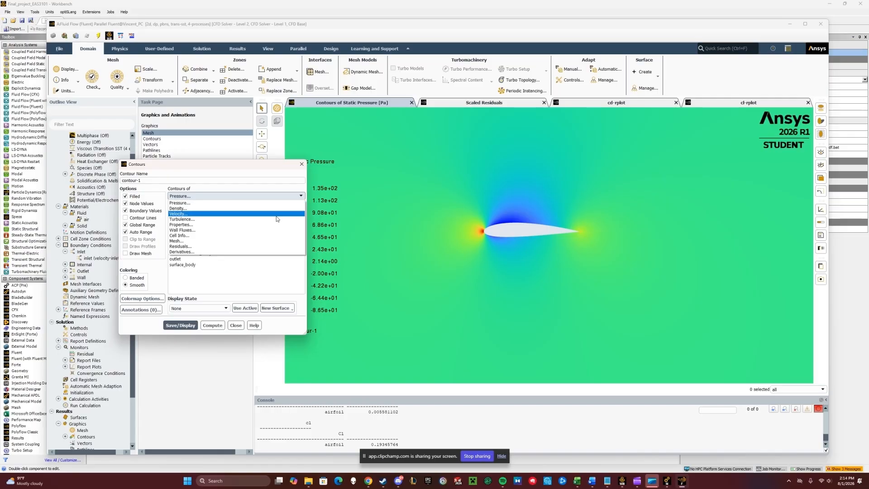
left_click(288, 214)
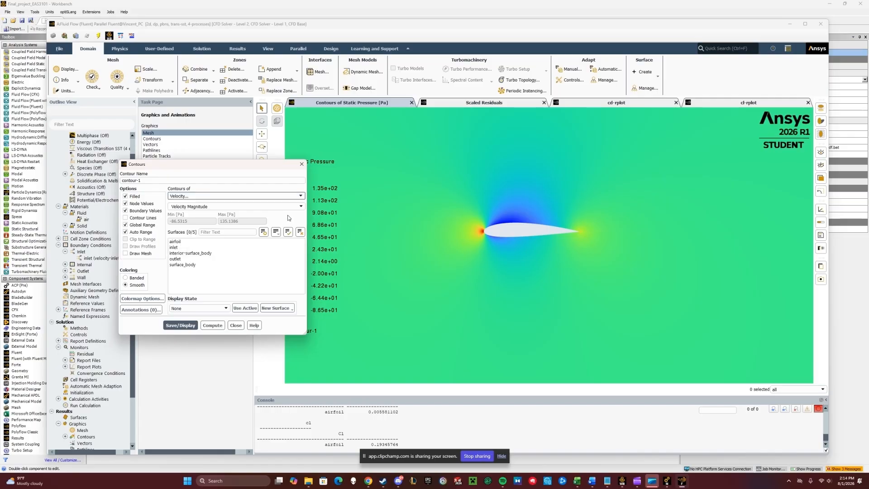
left_click(190, 324)
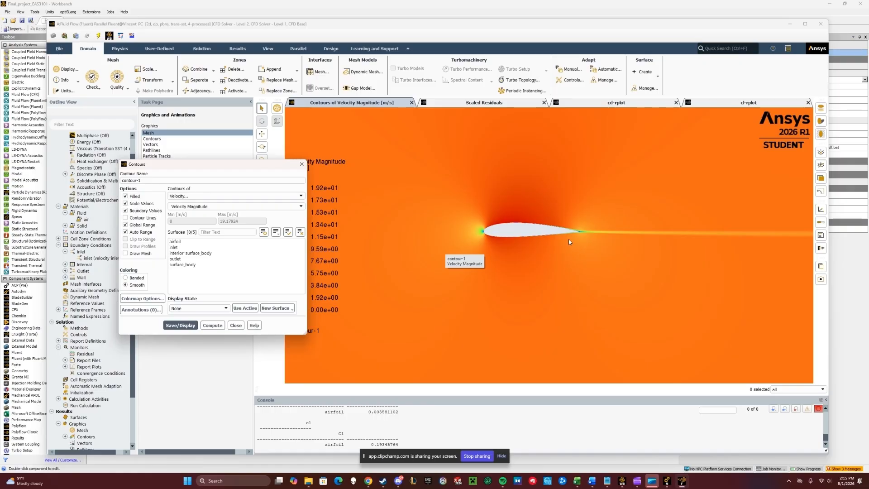
left_click(235, 325)
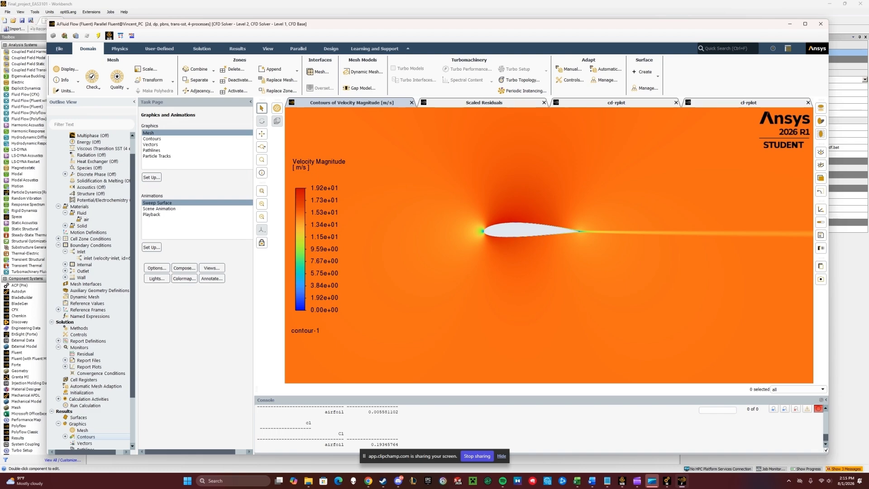
key("super+d")
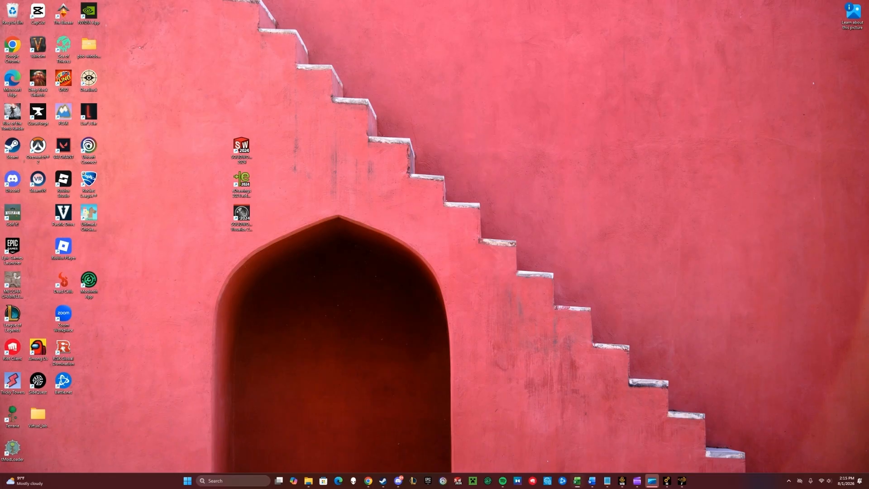
key("super+d")
left_click_drag(0, 118, 653, 94)
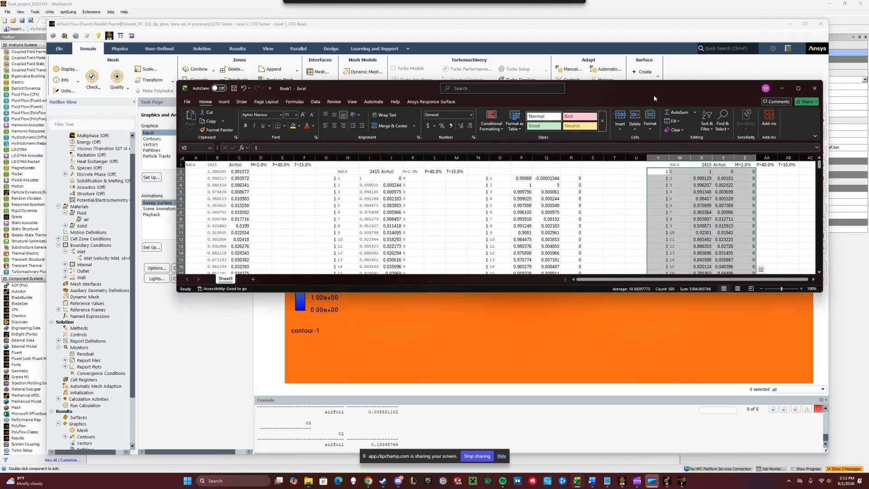
left_click(799, 88)
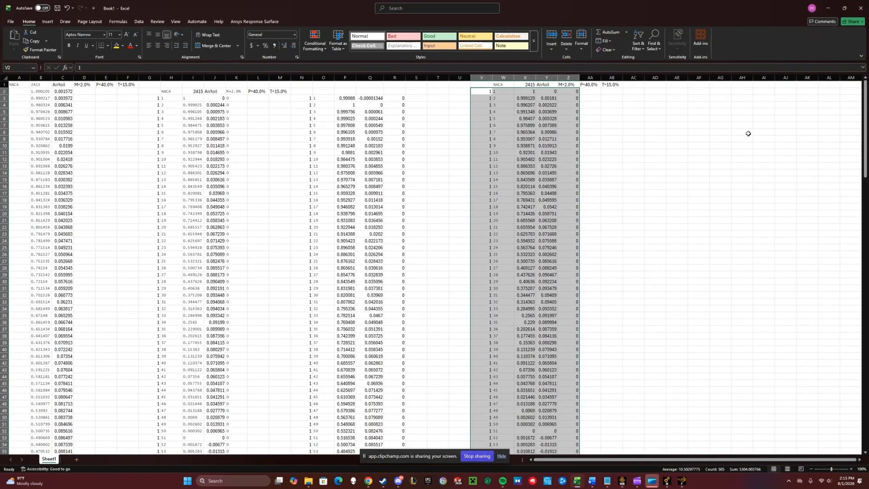
left_click(828, 8)
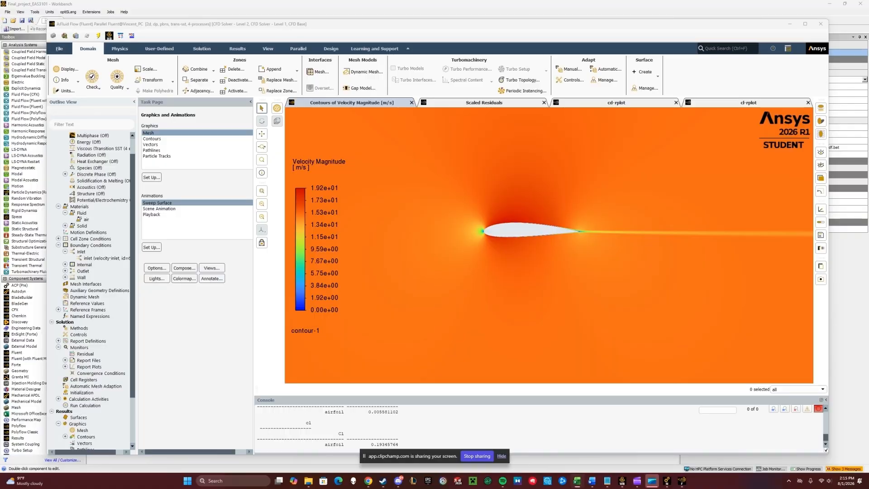
- Switch to the project workbook and examine the inlet velocity and unit vector values for 10° angle of attack
left_click_drag(0, 136, 704, 113)
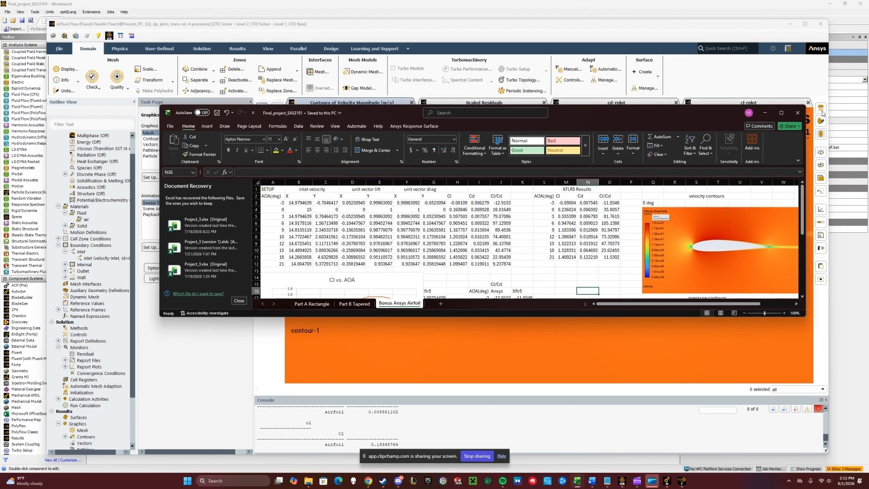
left_click(780, 113)
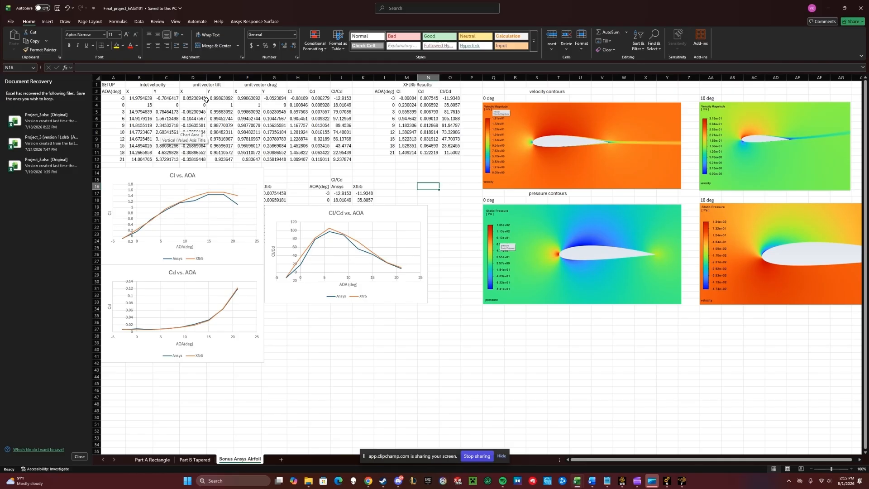
left_click(166, 145)
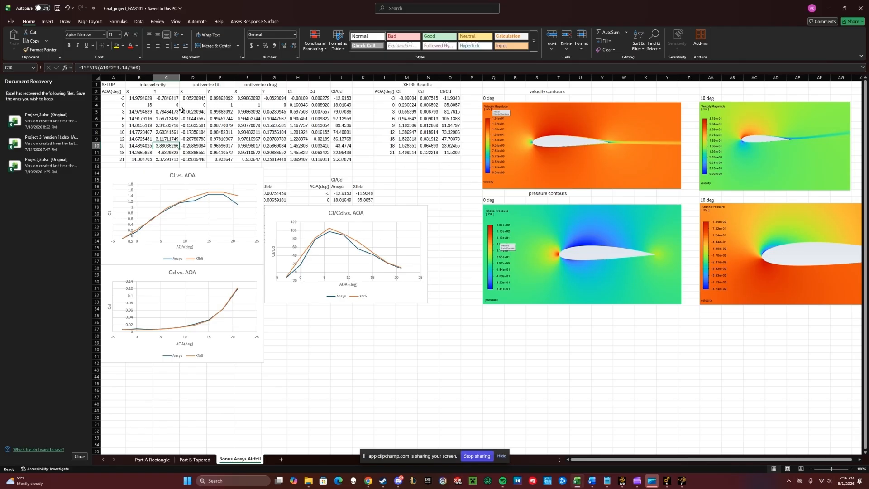
left_click(137, 98)
left_click(161, 98)
left_click(201, 98)
key("Right")
key("Right")
key("Right")
key("Right")
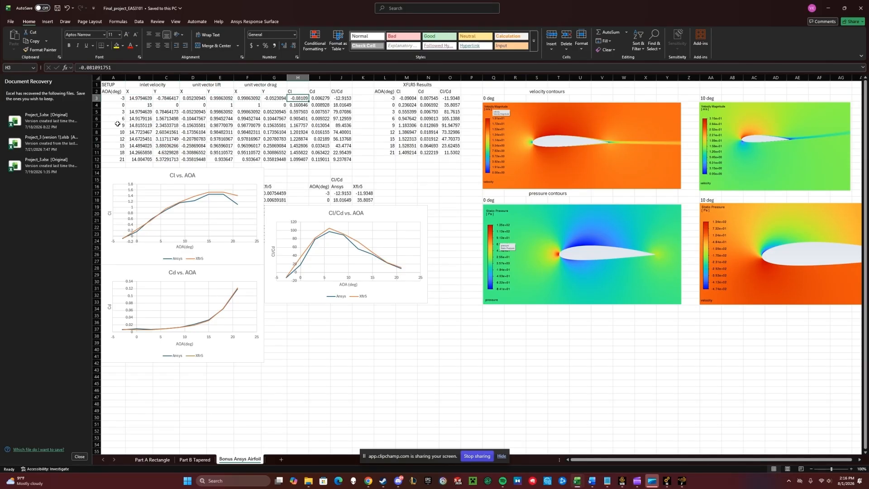
left_click(130, 132)
left_click_drag(125, 131, 274, 132)
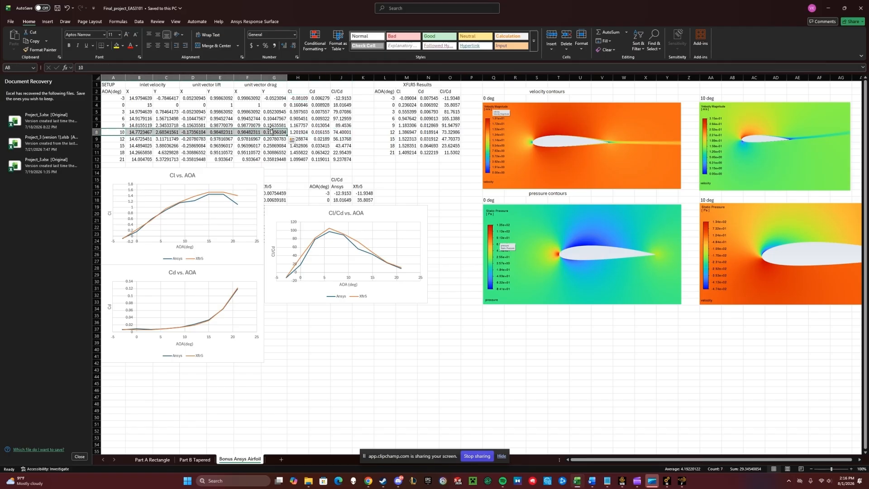
- Set the inlet's X-velocity to 14.7723467 m/s and Y-velocity to 2.60341561 m/s
left_click_drag(593, 5, 0, 127)
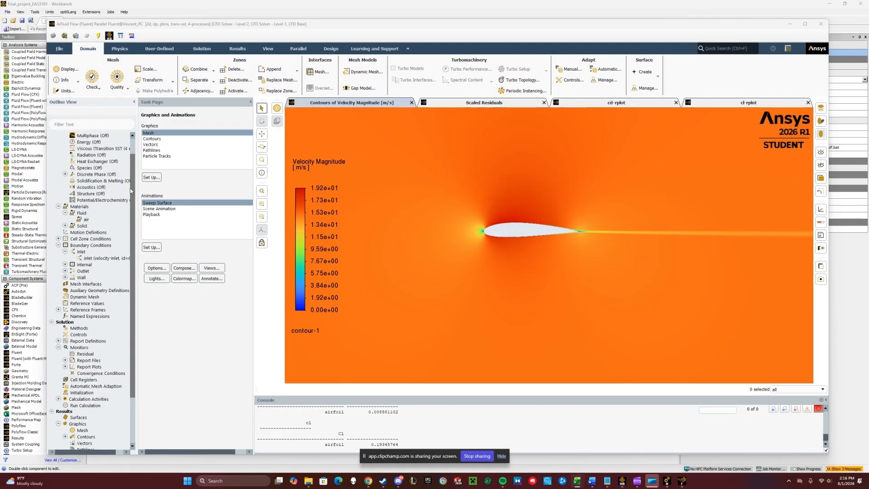
double_click(99, 258)
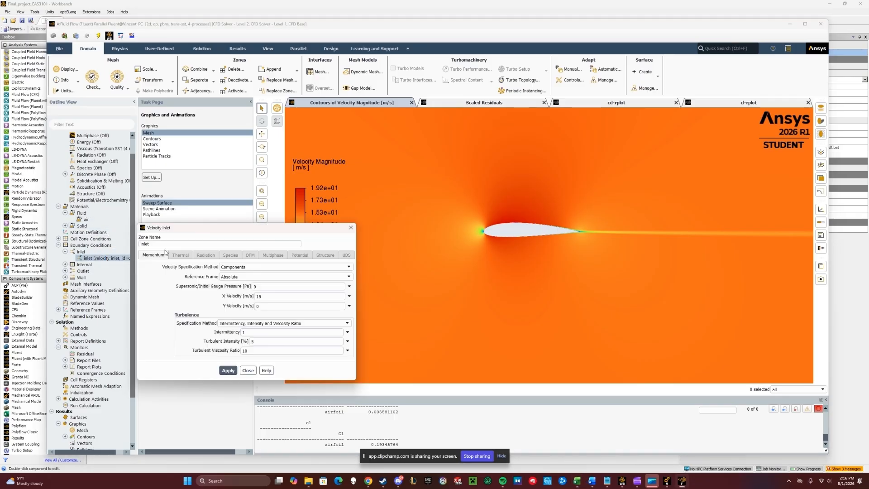
left_click(267, 294)
key("BackSpace")
key("BackSpace")
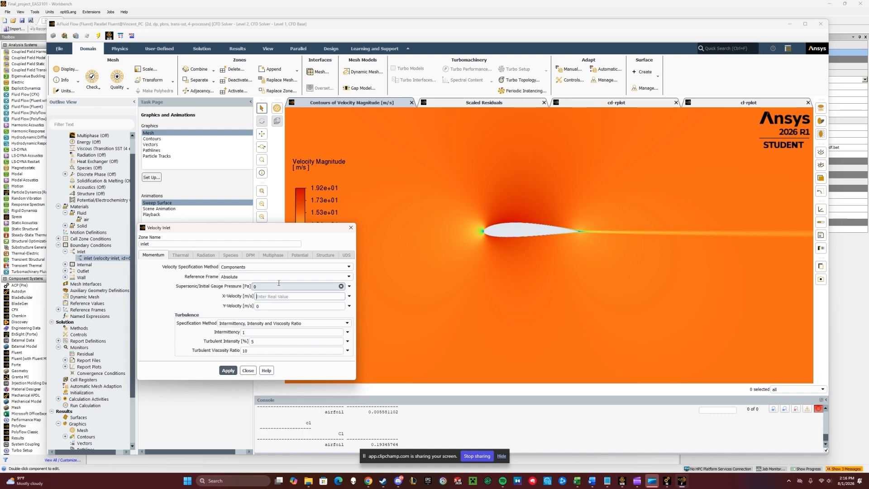
type("14.7723467")
left_click(271, 306)
key("BackSpace")
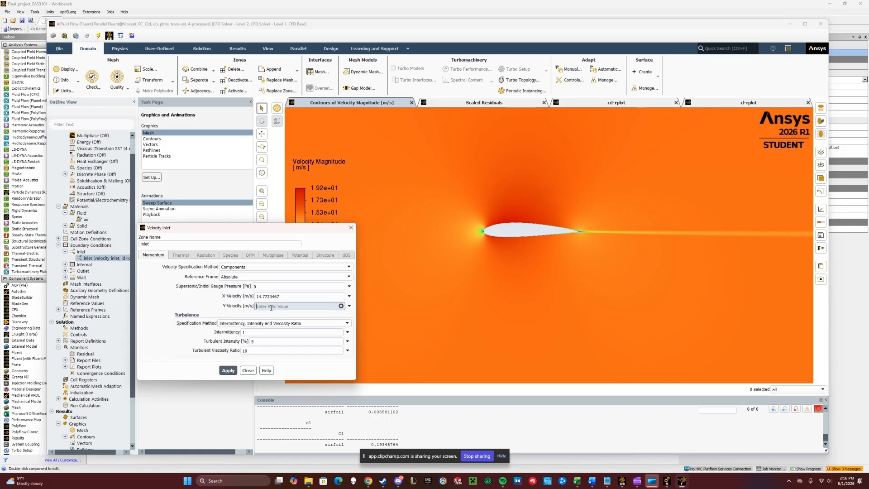
type("2.60341561")
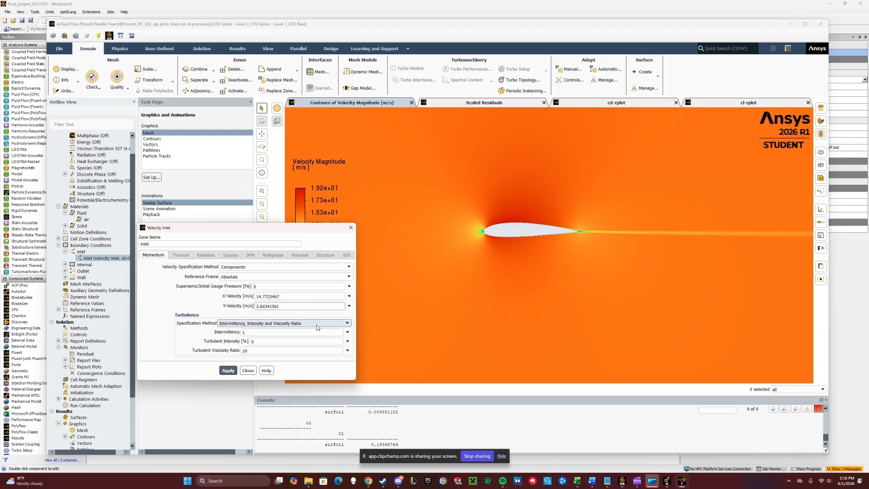
left_click(228, 371)
left_click(249, 370)
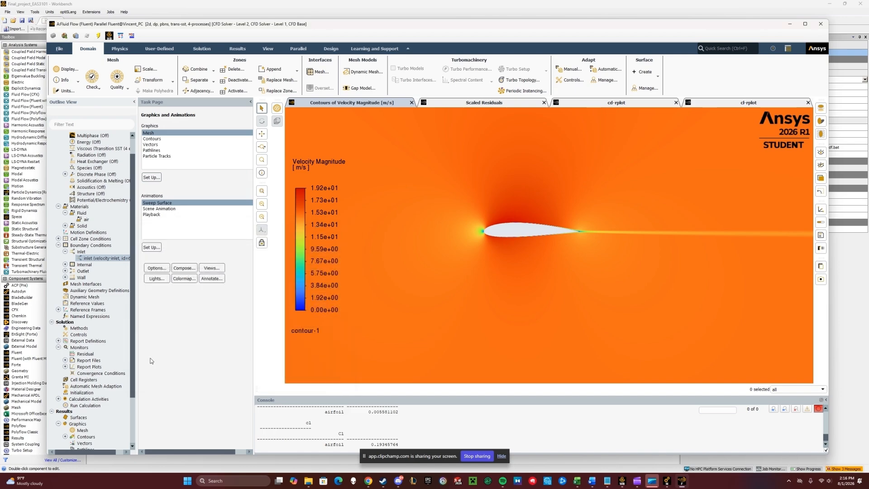
- Update the cd drag report definition's force vector X and Y components to the 10° drag direction
double_click(66, 343)
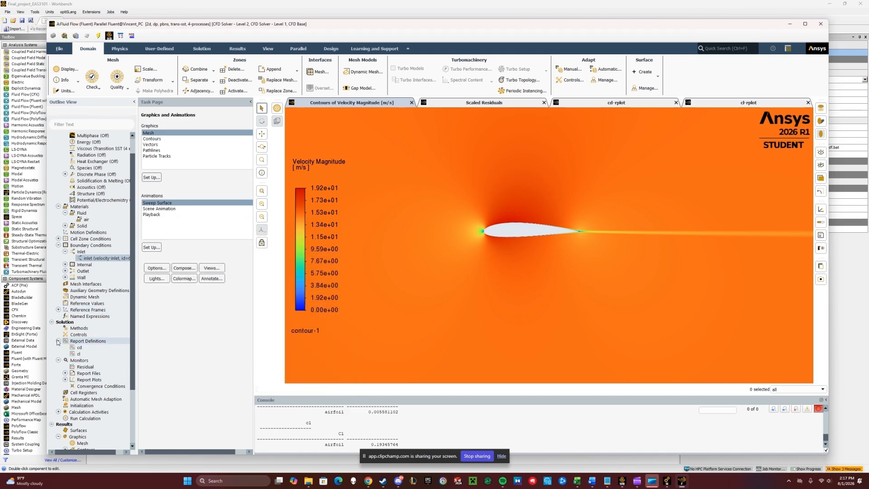
double_click(80, 349)
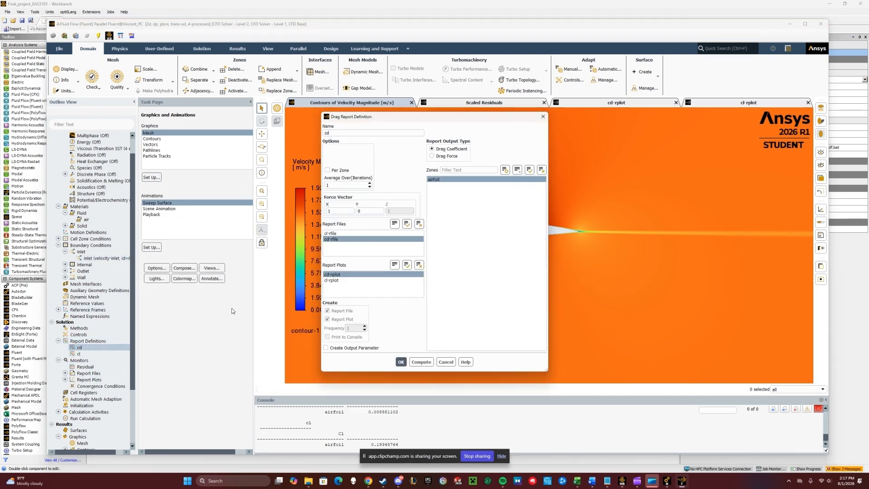
left_click(340, 211)
type(".98482311")
left_click(370, 212)
type("0.17356104")
left_click(401, 363)
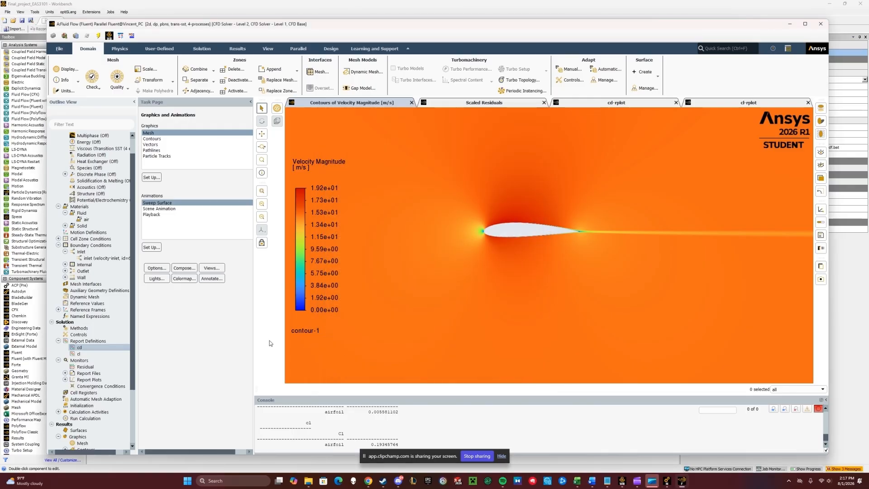
- Update the cl lift report definition's force vector X and Y components to the 10° lift direction
double_click(94, 354)
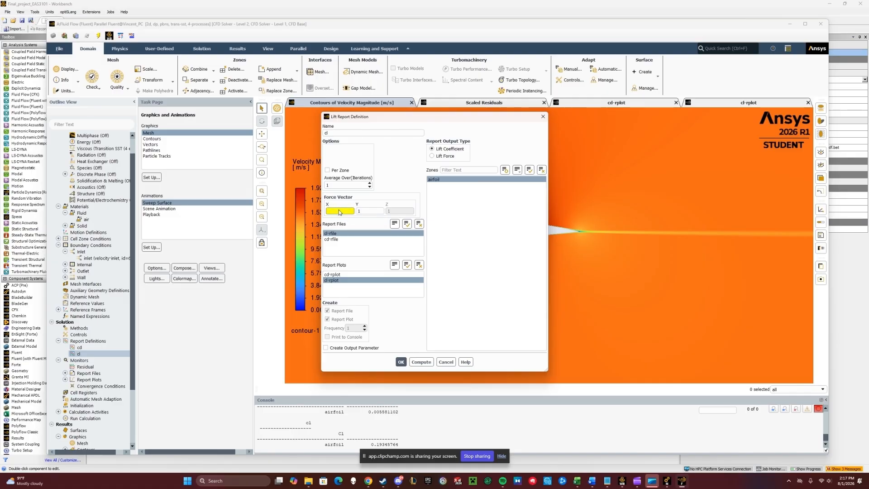
type("-0.17")
type("56104")
key("Tab")
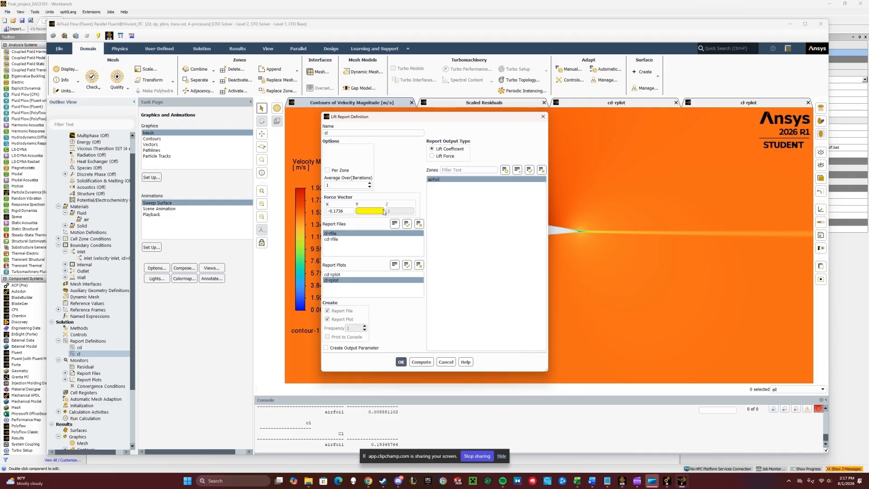
type("0.98482311")
left_click(401, 362)
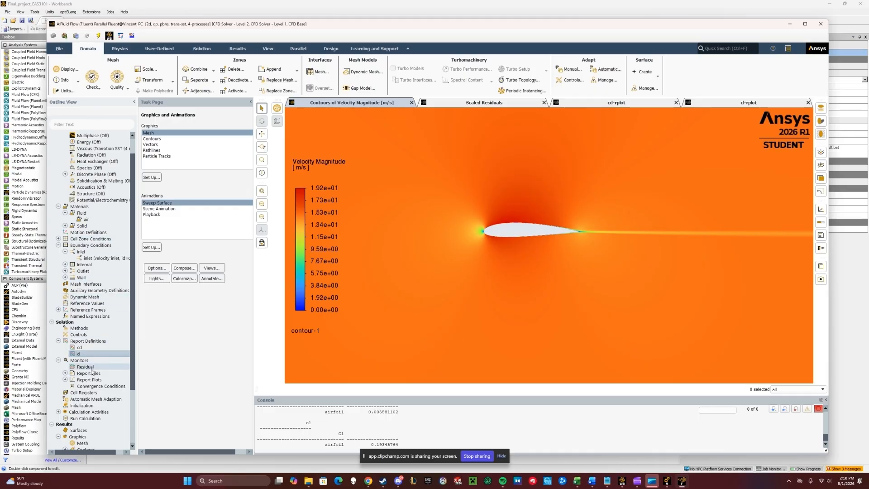
- Reinitialize the solution with hybrid initialization, discarding the current data
double_click(81, 405)
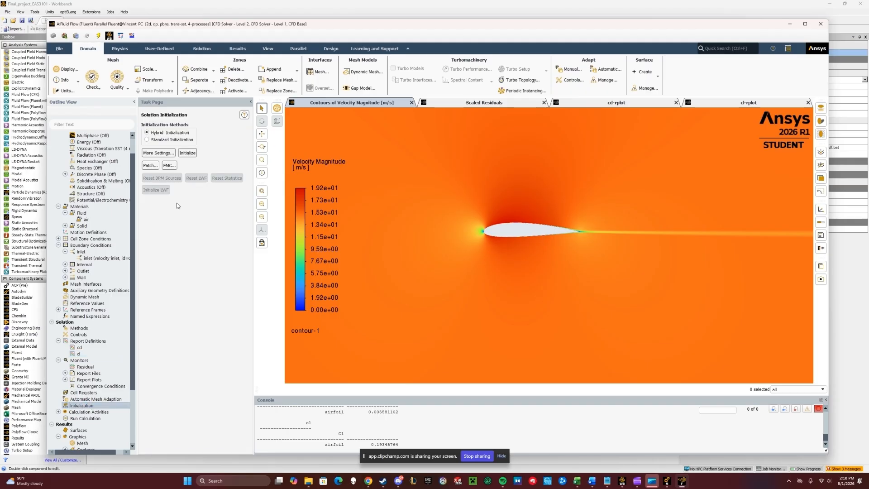
left_click(183, 152)
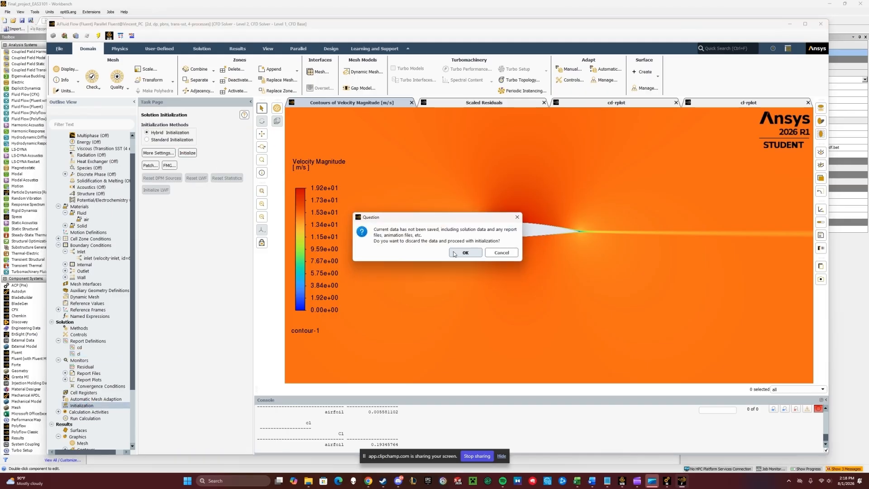
left_click(457, 252)
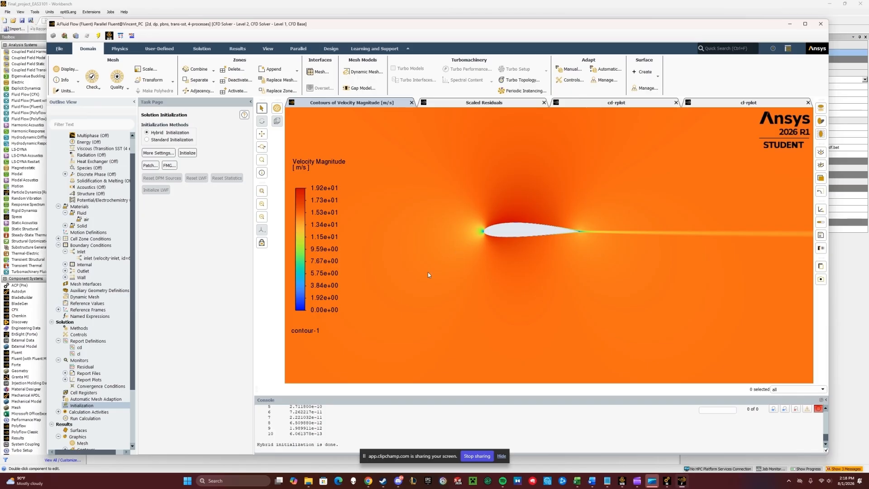
- Run the calculation for 300 iterations
double_click(100, 417)
left_click(223, 300)
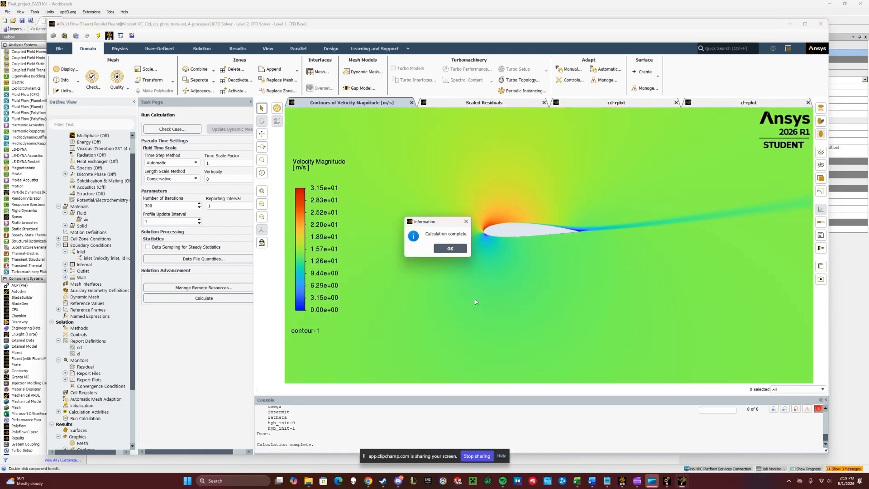
left_click(455, 249)
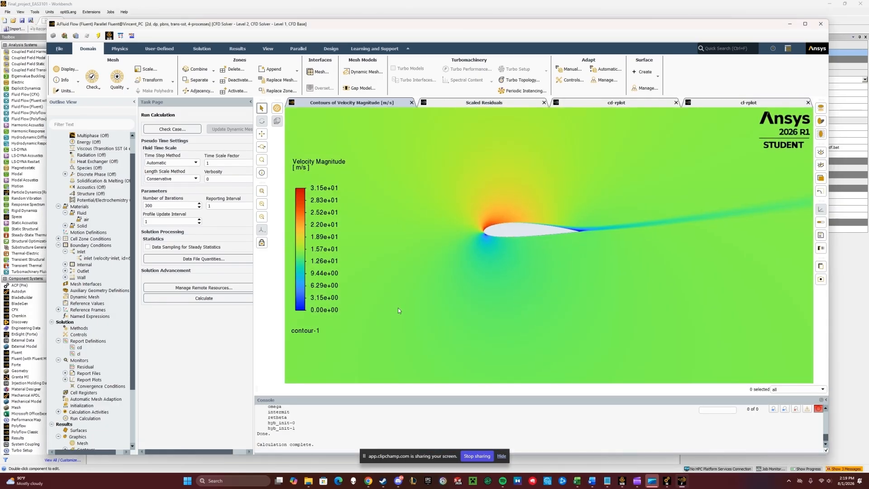
- Compute the report definitions and select the resulting drag and lift coefficient values in the console
double_click(86, 341)
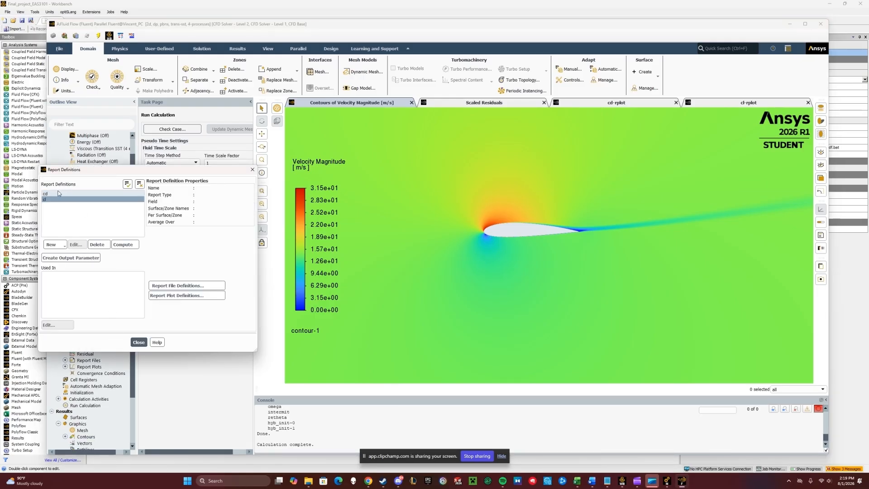
left_click(124, 245)
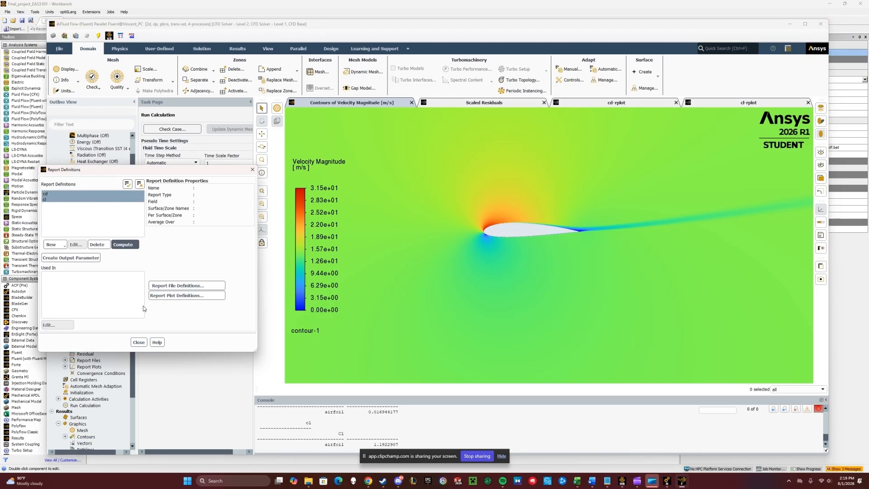
left_click(138, 342)
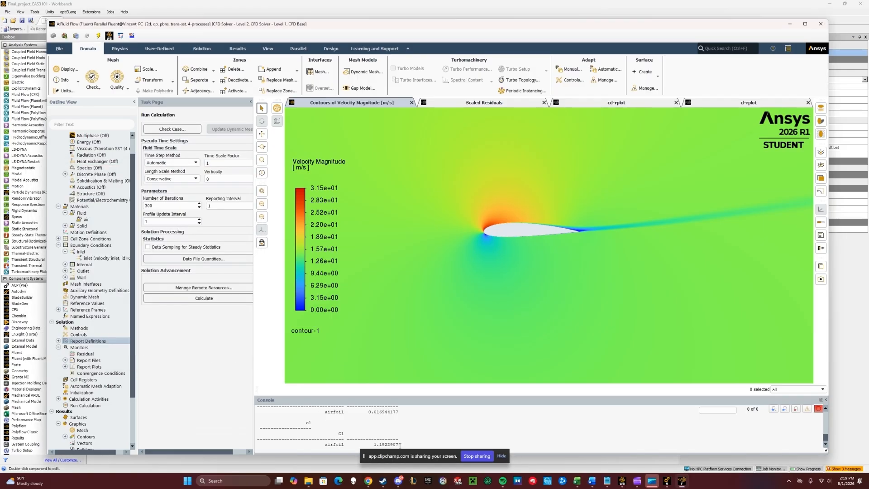
left_click_drag(370, 446, 398, 415)
left_click(367, 416)
left_click(396, 414)
left_click(402, 415)
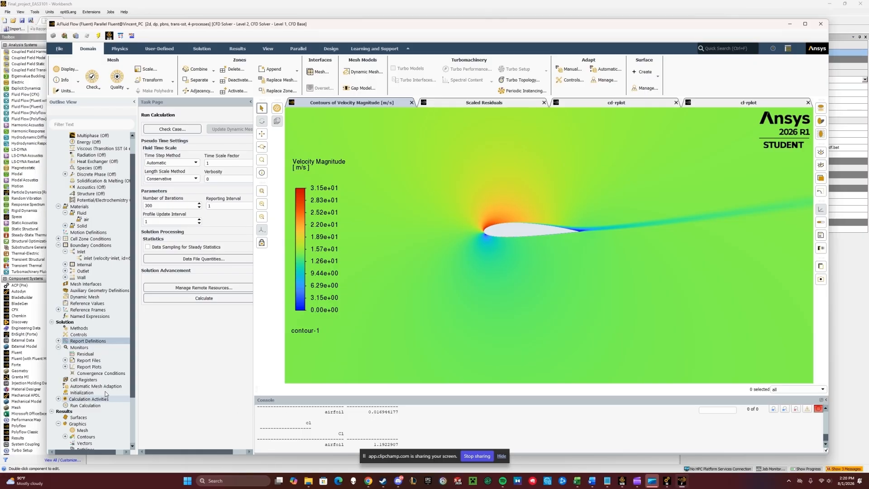
- Create a new contour plot and display static pressure around the airfoil
scroll(99, 378, "down", 1)
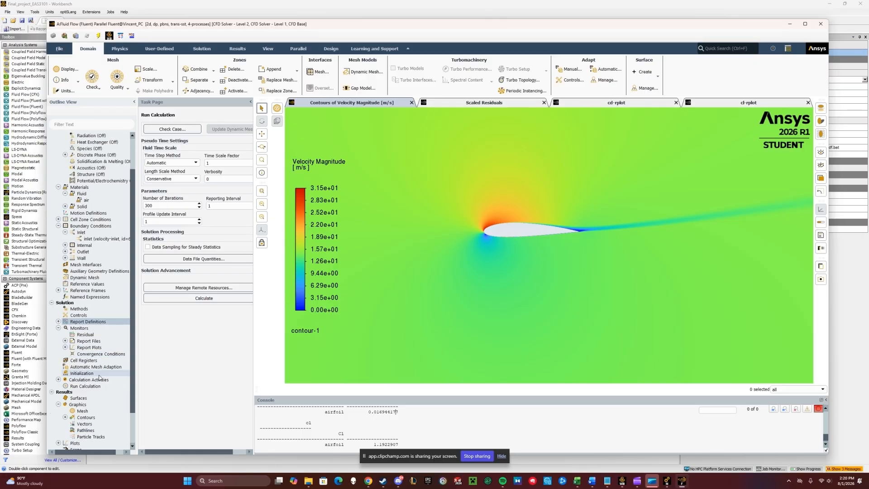
double_click(85, 417)
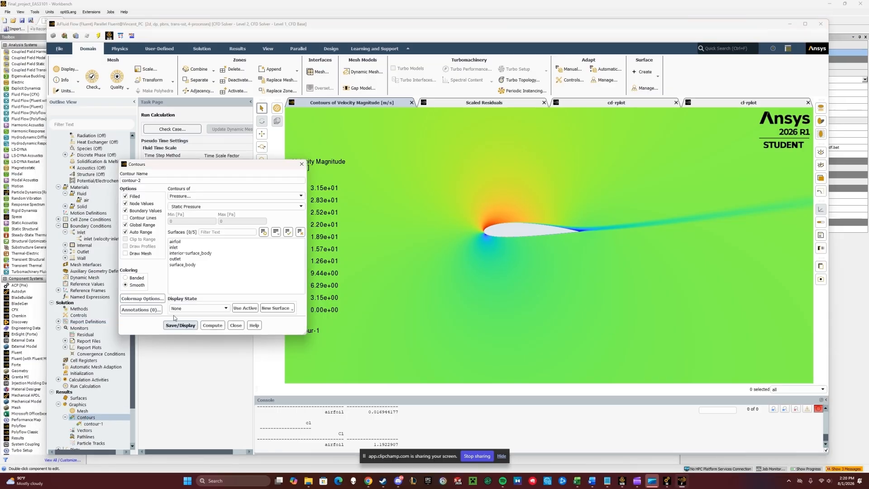
left_click(173, 324)
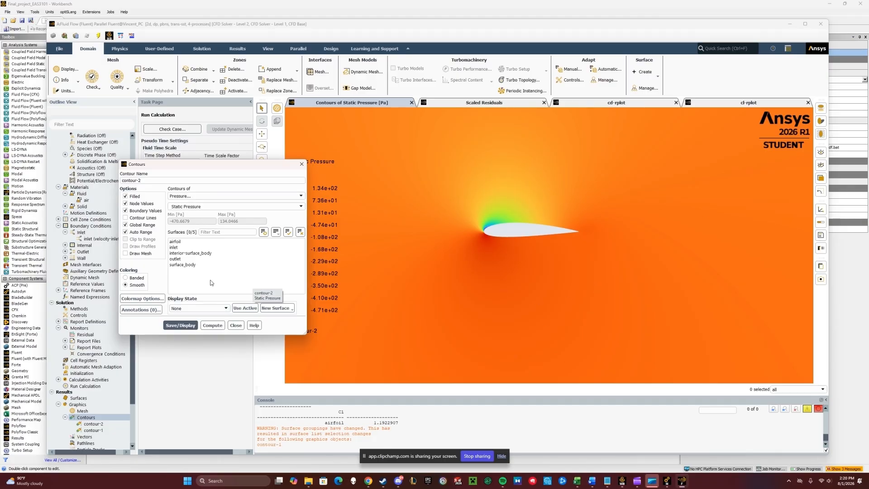
- Switch the new contour to velocity magnitude, display it, and close the contour dialog
left_click(235, 196)
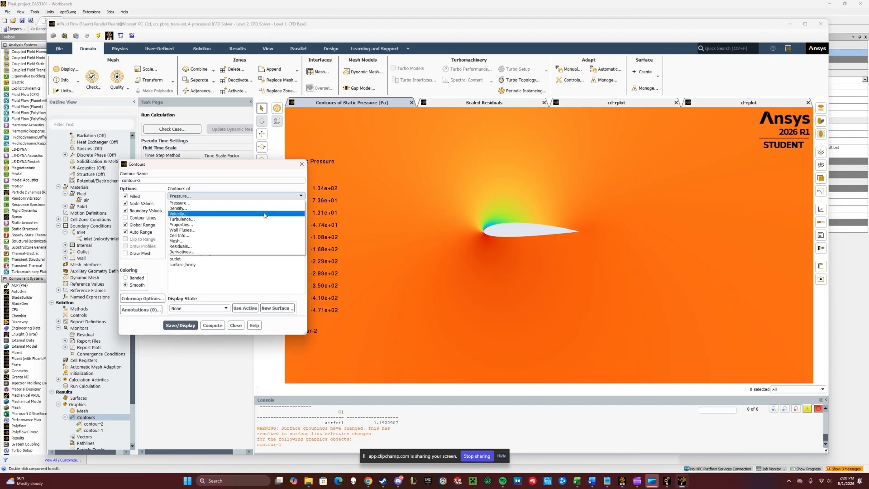
left_click(235, 216)
left_click(180, 325)
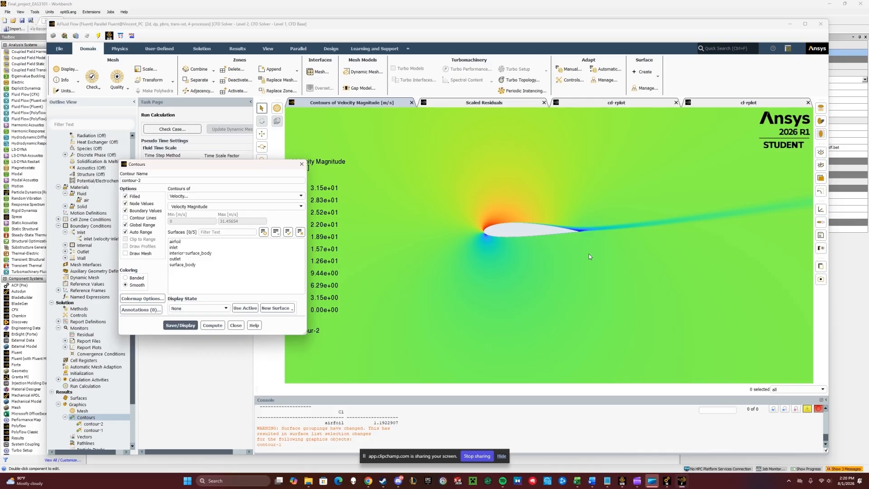
left_click(105, 239)
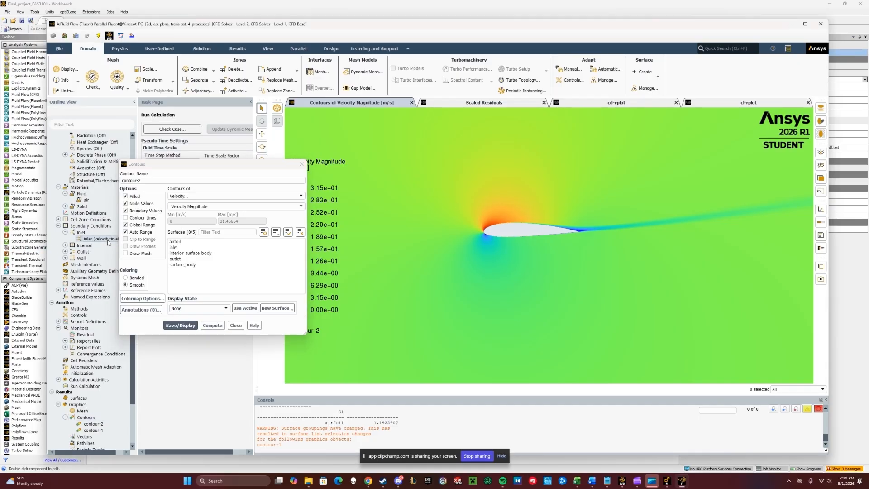
left_click(58, 321)
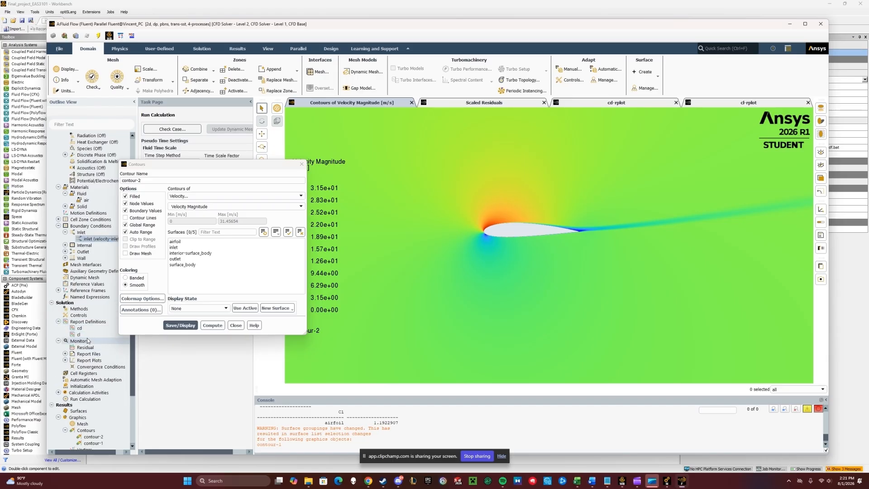
left_click(236, 325)
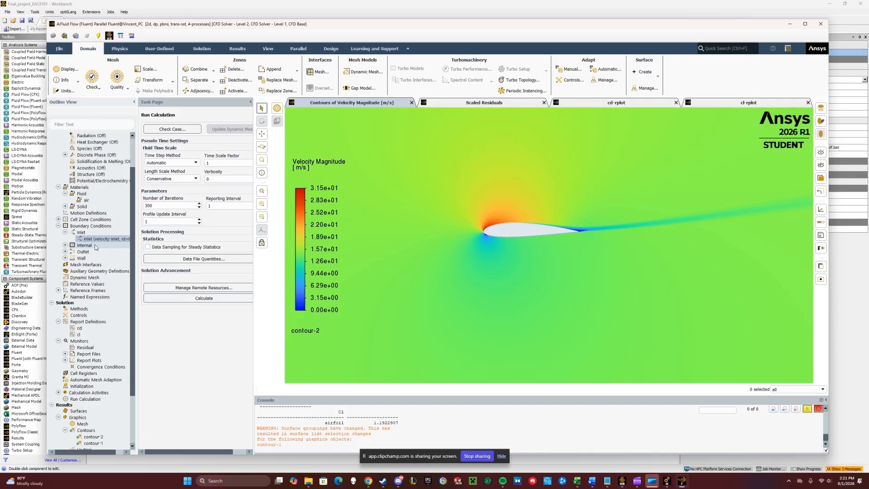
- Switch to the project workbook and examine the 10° row's inlet velocity, unit vector and coefficient cells
left_click_drag(0, 181, 655, 130)
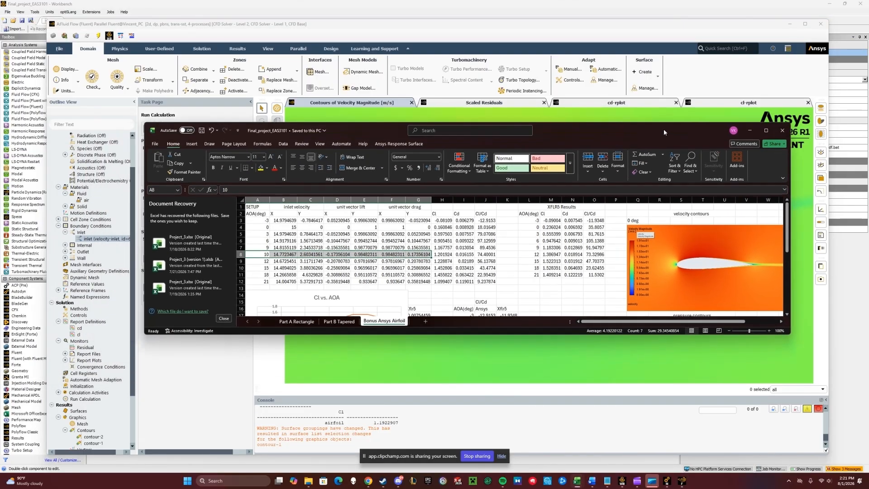
left_click(766, 132)
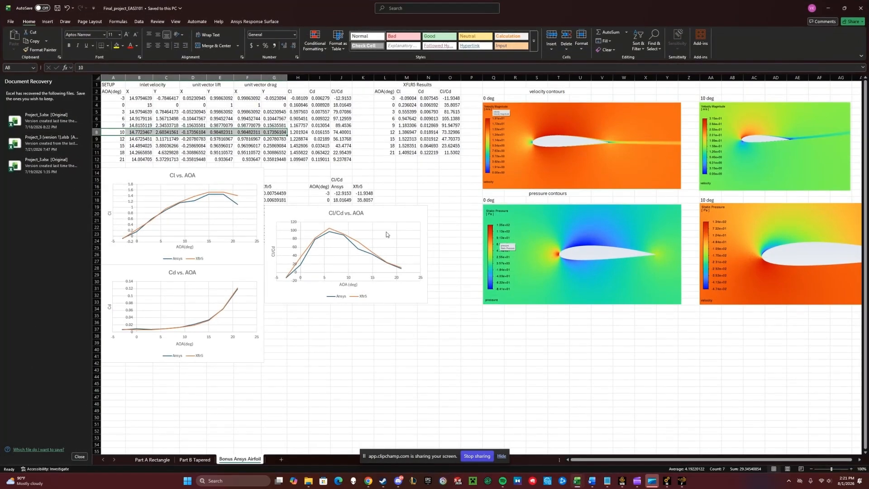
left_click(335, 131)
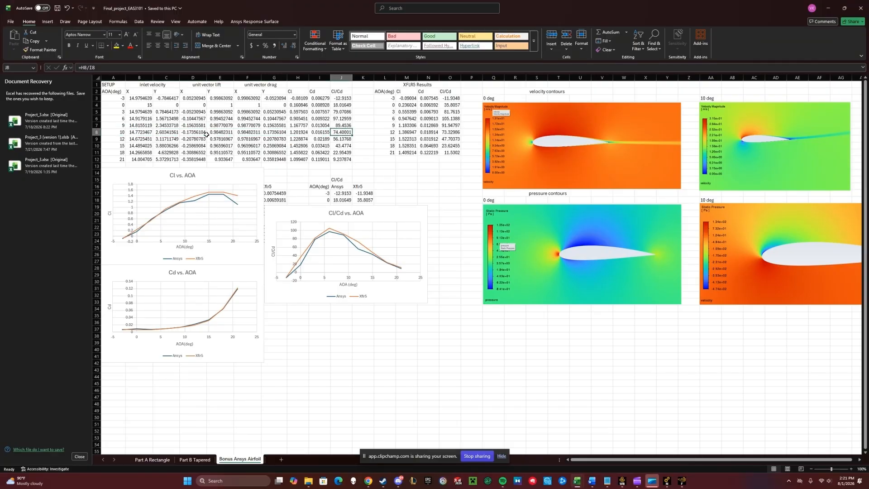
left_click(145, 117)
left_click(172, 119)
left_click(200, 119)
left_click(228, 119)
left_click(250, 119)
left_click(271, 119)
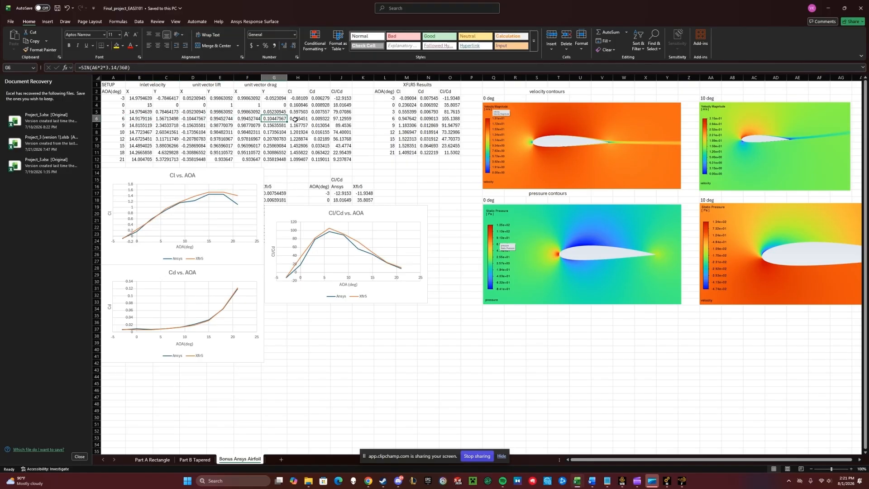
left_click(295, 119)
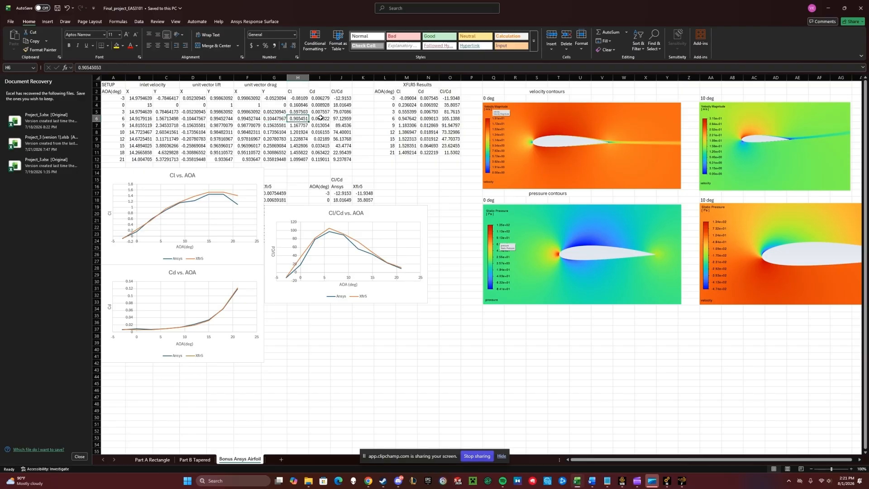
left_click(319, 118)
left_click(340, 118)
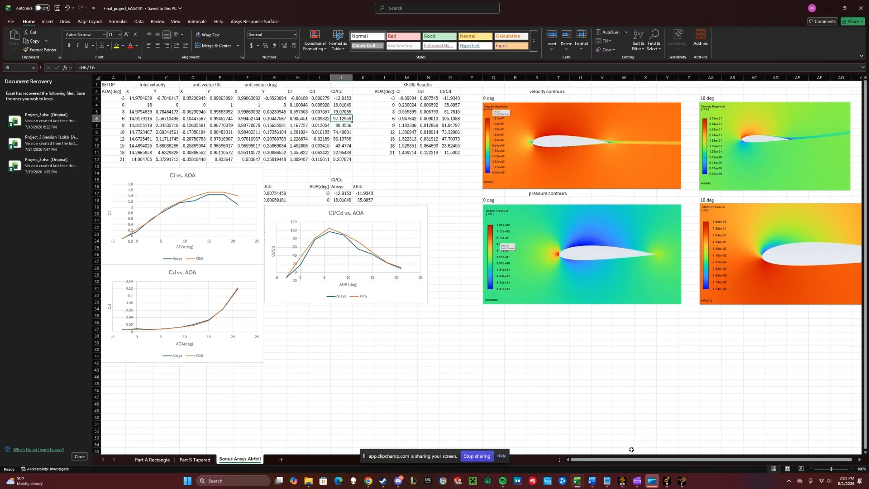
- Switch to the browser and view the bonus simulation assignment PDF
left_click(368, 481)
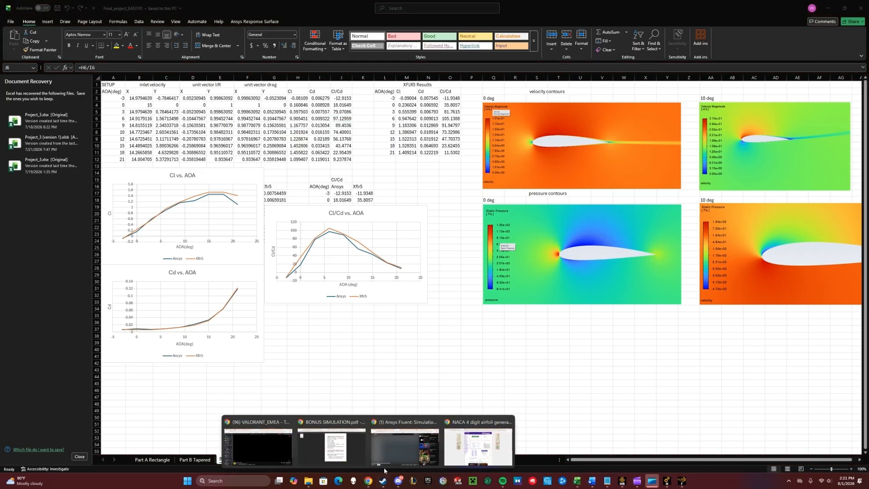
left_click(352, 457)
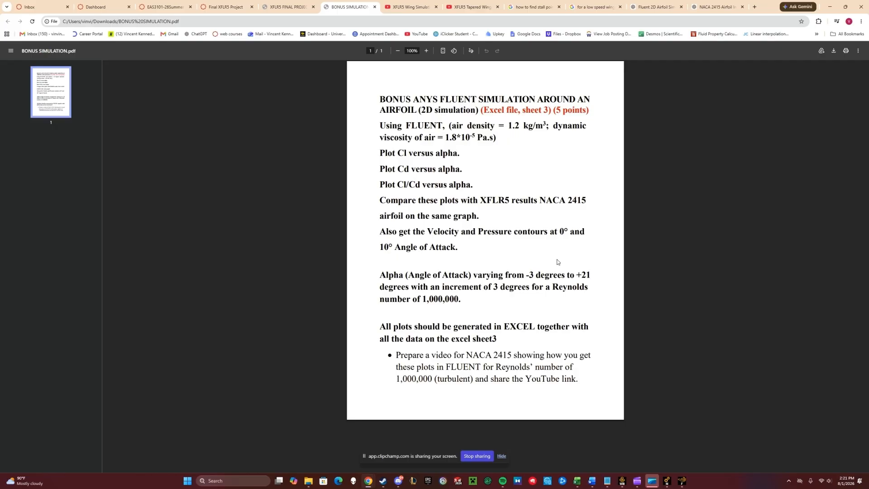